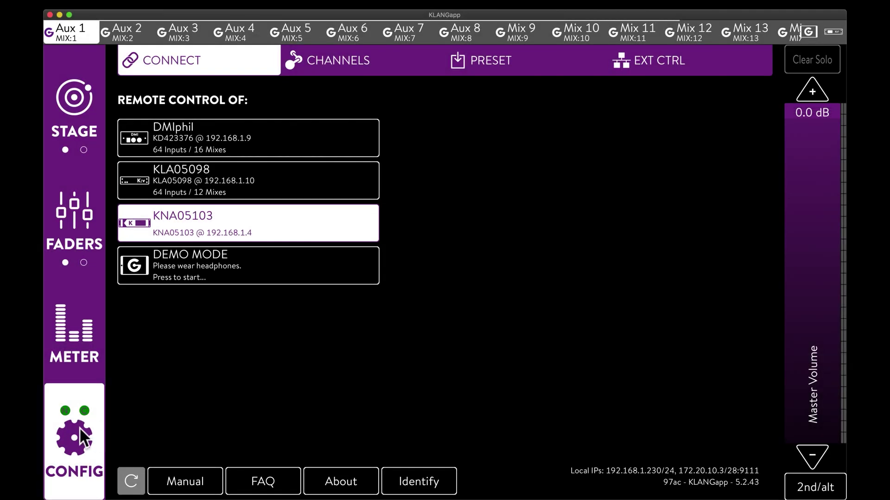
Step: Switch to Admin mode and take remote control of Mix 1 on the KLA05098 processor
click(76, 428)
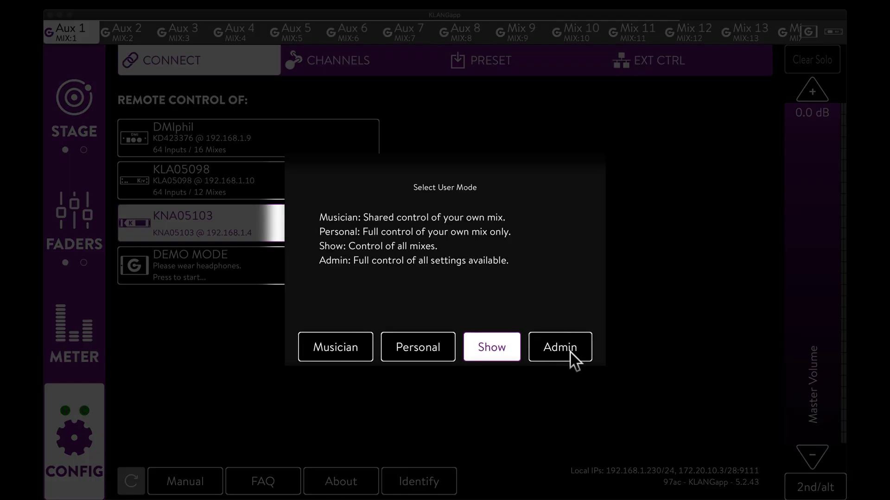
click(570, 352)
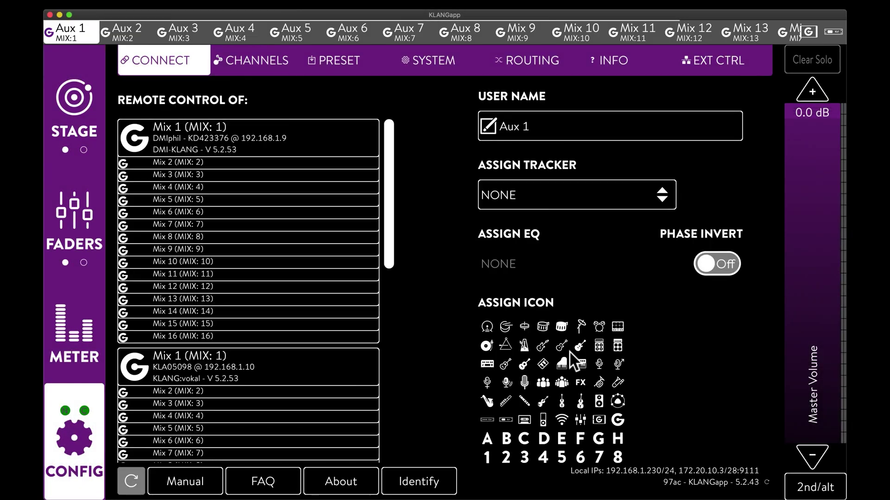
scroll(393, 273, up, 5)
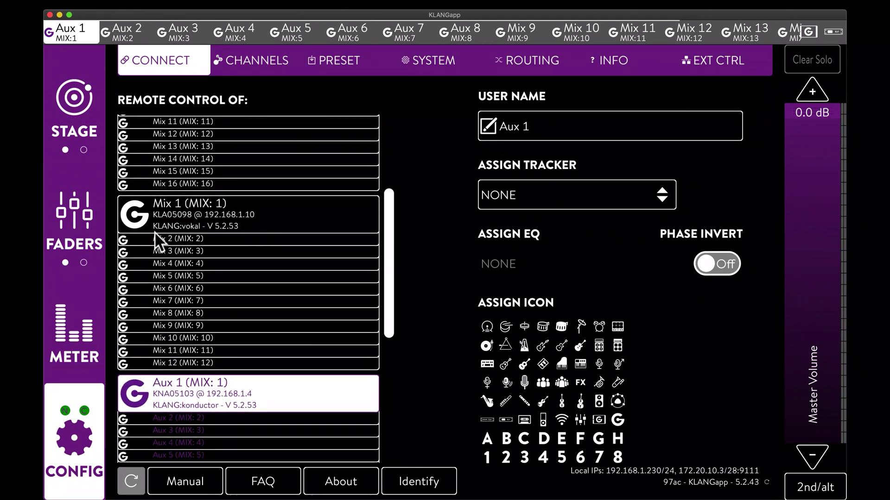
click(219, 215)
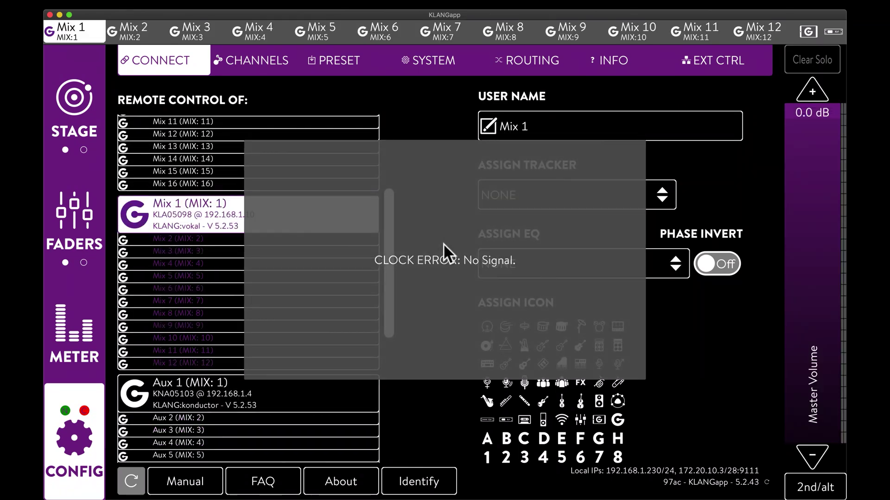
Step: Load the defaultOFF show onto the processor
click(346, 57)
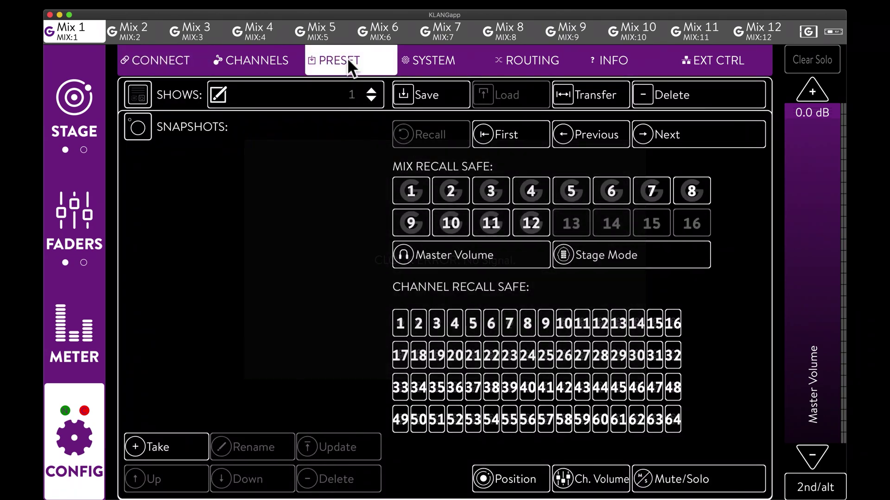
click(373, 92)
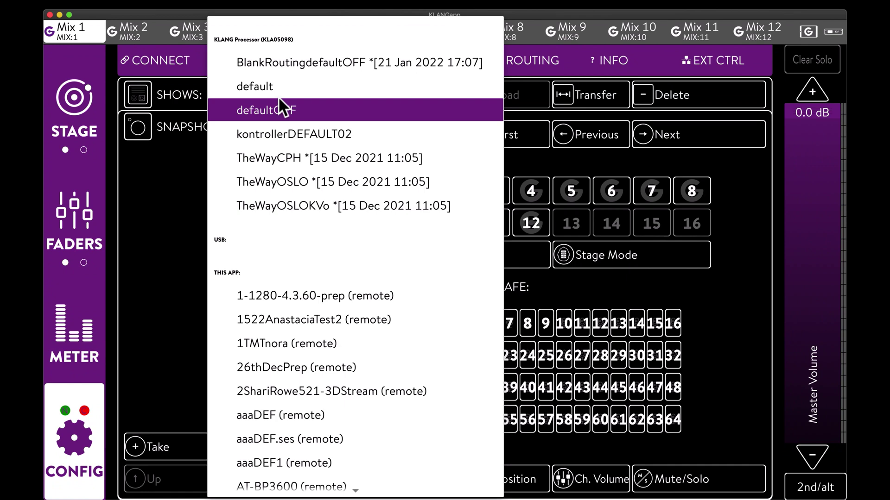
click(278, 110)
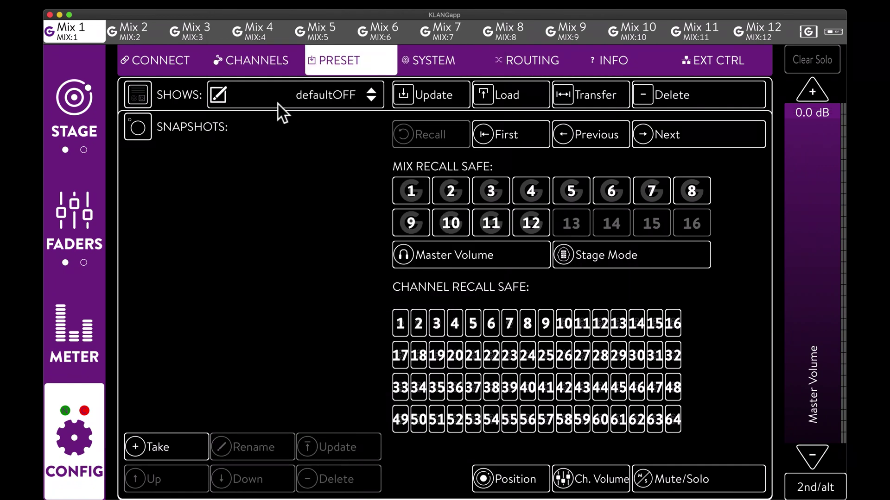
click(537, 98)
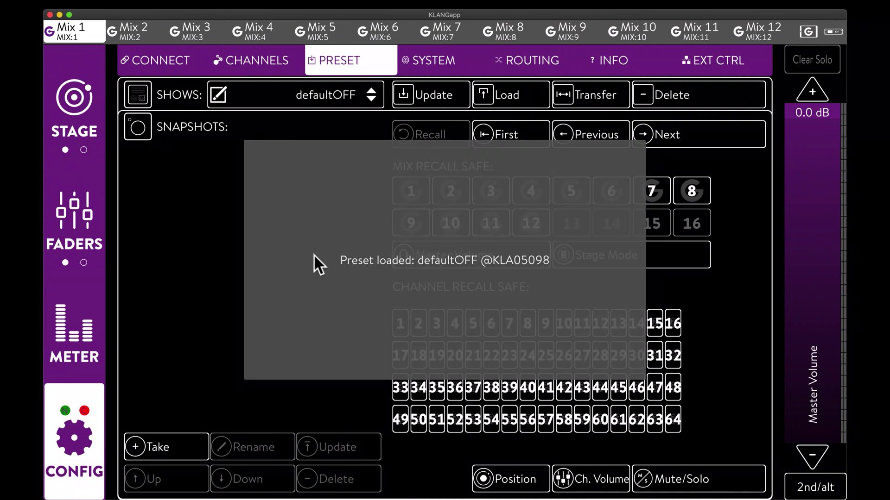
Step: Save it as a new show named 'MakeAPreset'
click(283, 99)
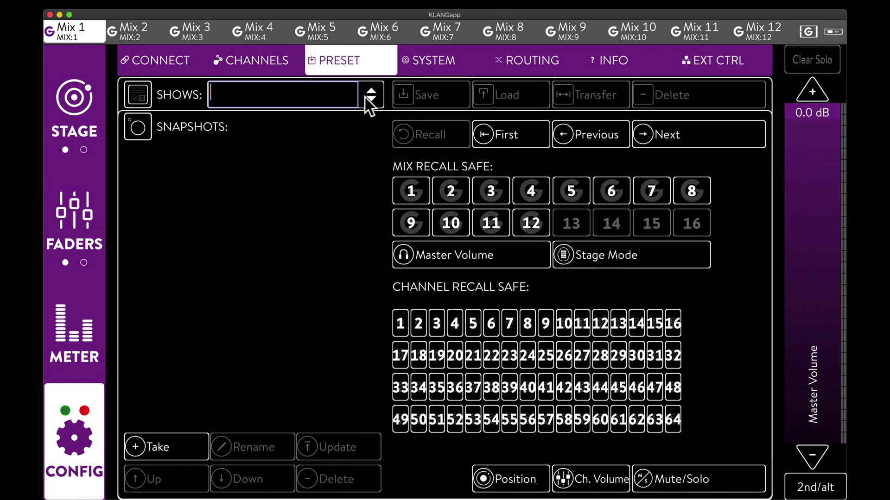
text(MakeAPrese)
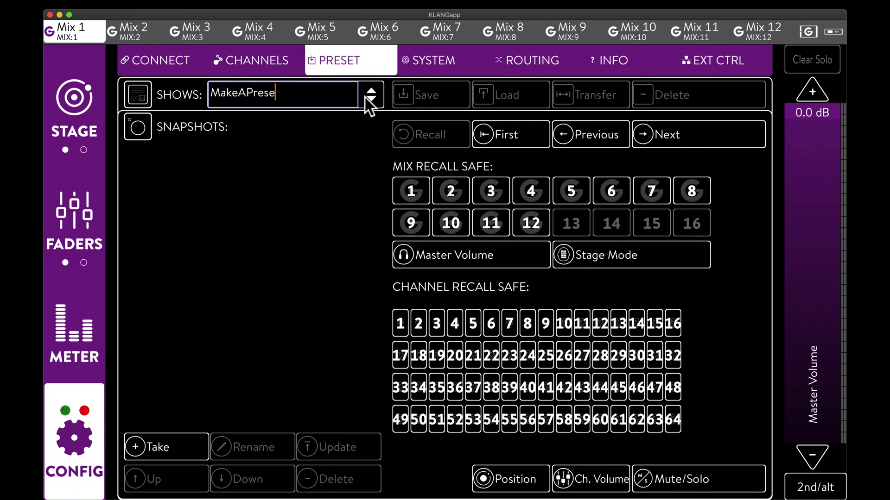
text(t)
key(Return)
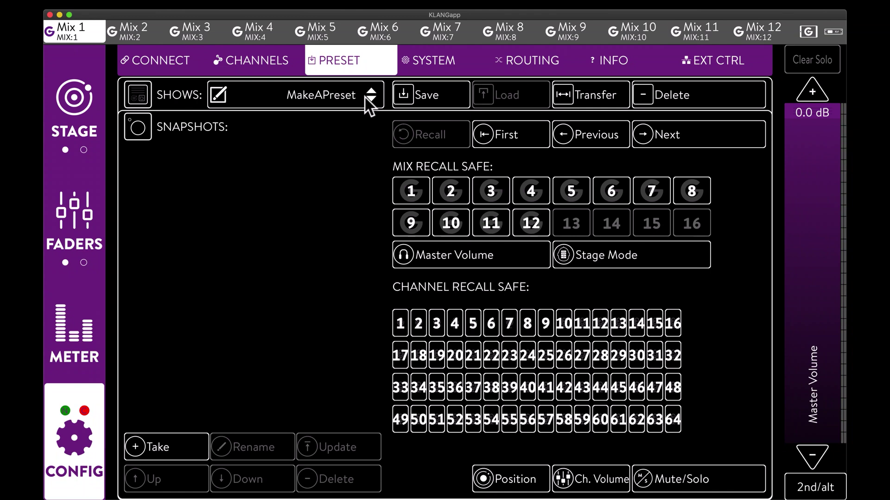
click(441, 99)
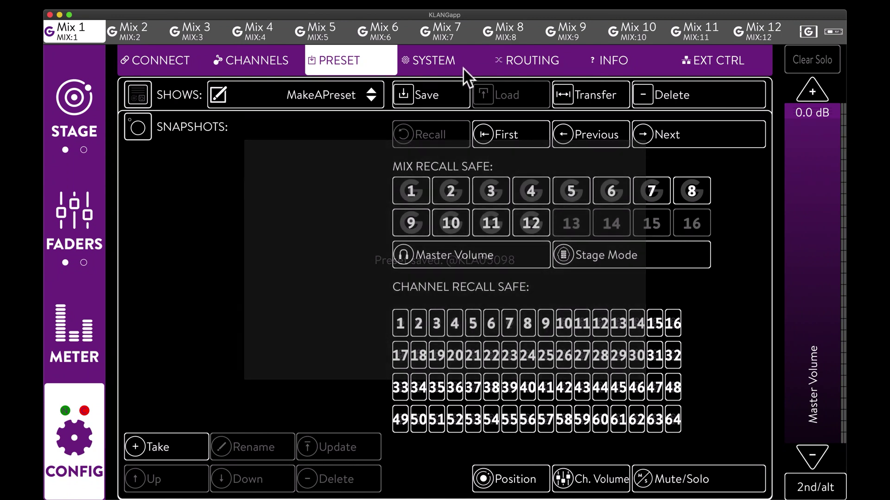
Step: Lock the clock to Madi at 48000 Hz and route Madi one-to-one into 3Diem
click(522, 61)
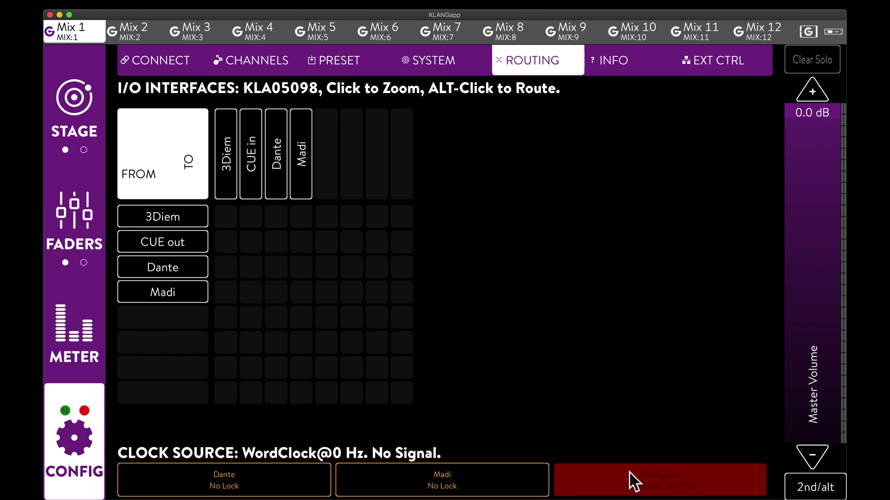
click(432, 472)
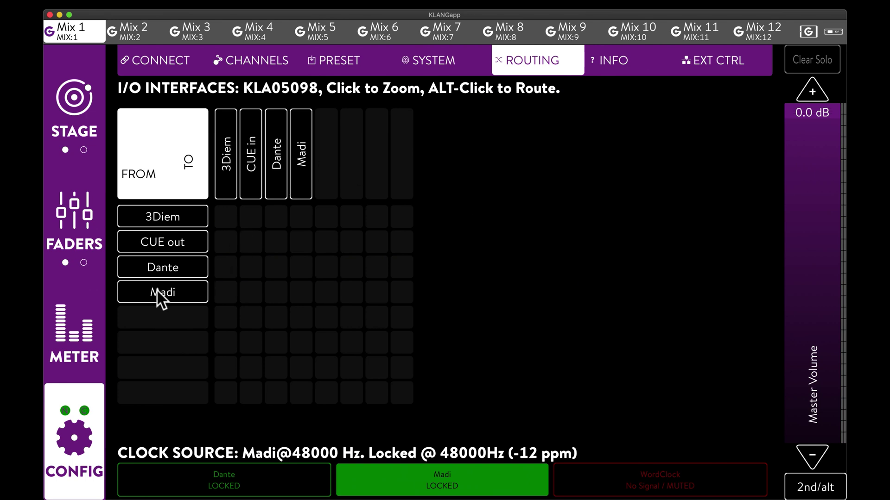
click(225, 292)
key(alt)
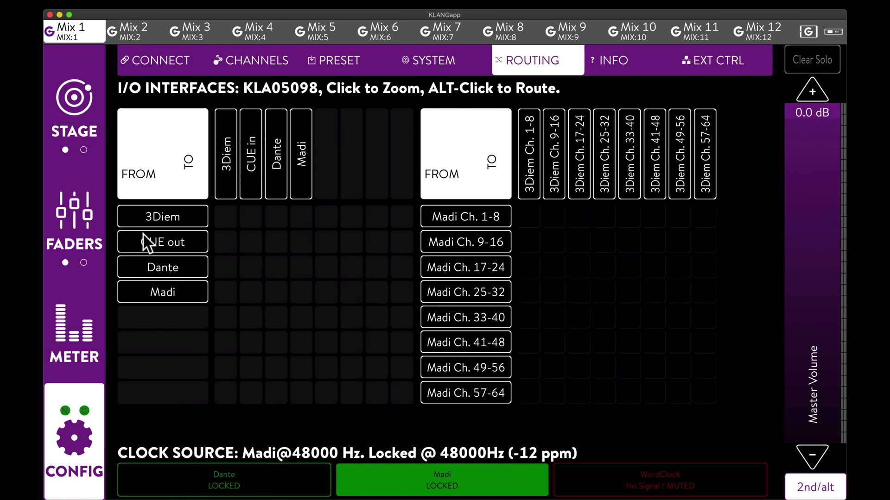
alt+click(221, 293)
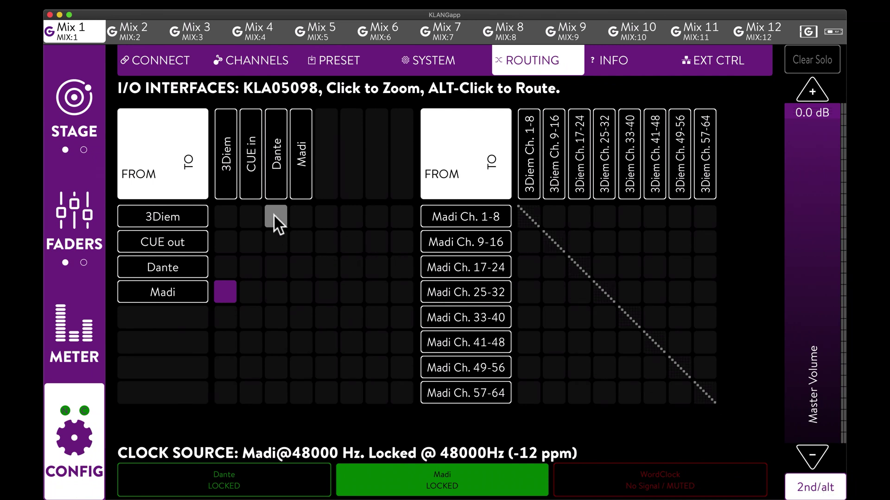
Step: Route 3Diem out to Madi and Dante, checking each routing afterwards
click(300, 216)
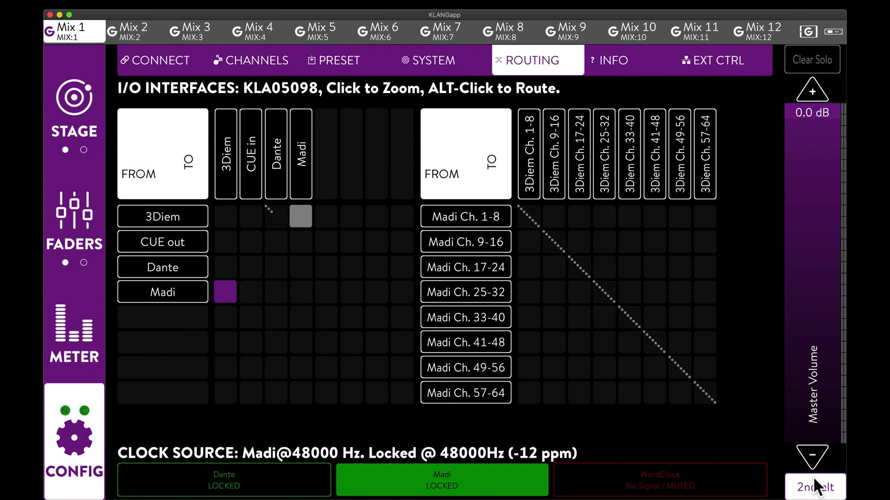
click(827, 484)
alt+click(275, 216)
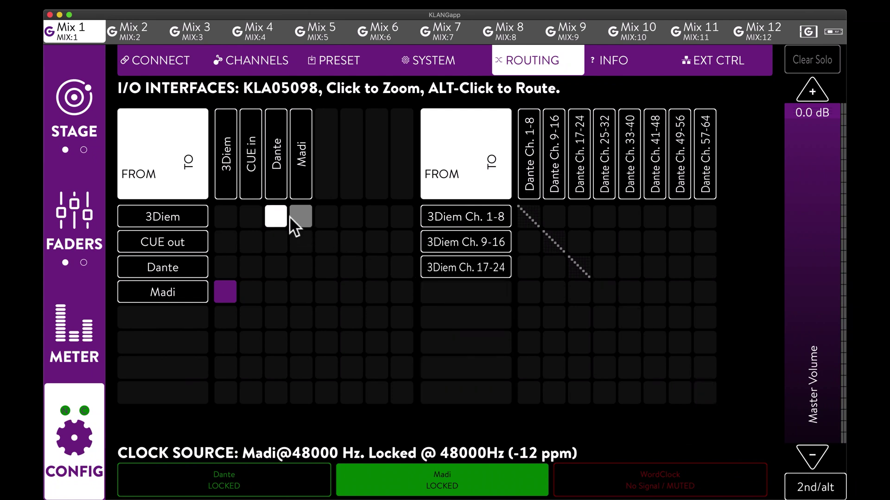
click(300, 216)
click(228, 287)
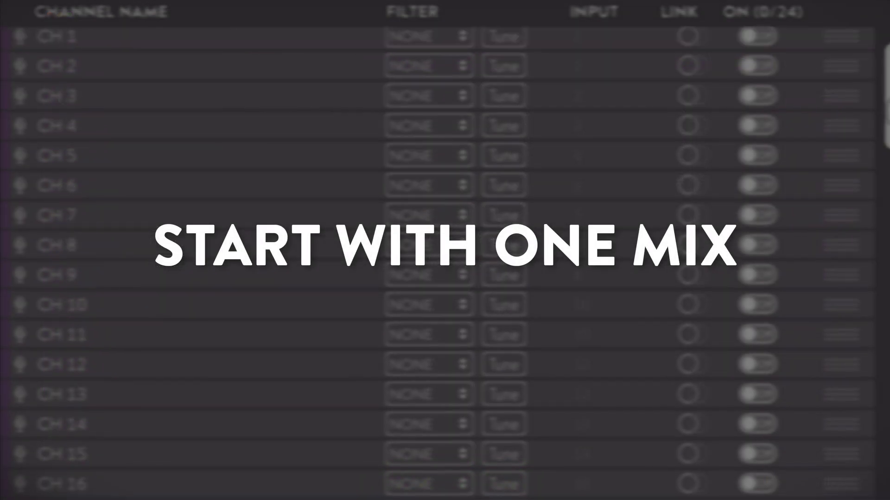
Step: Add Group 9 after Group 8 at the bottom of the Mix 1 channel list
scroll(881, 296, down, 15)
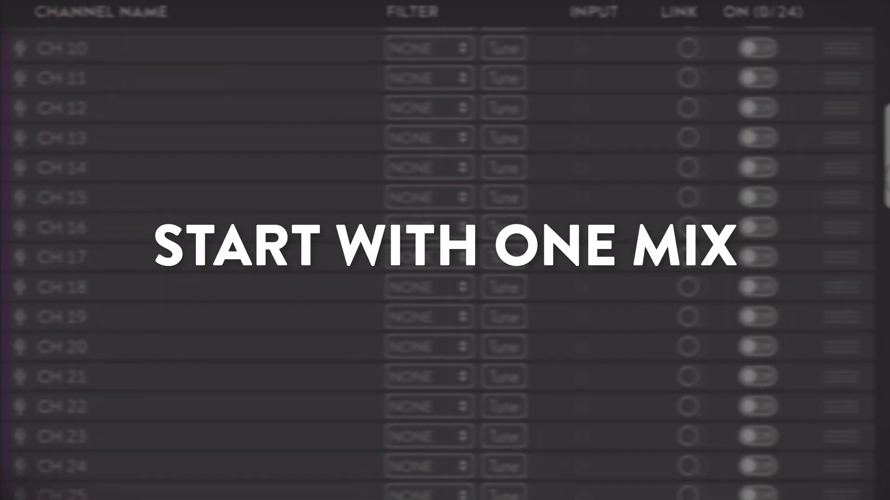
drag(880, 292, 881, 116)
scroll(868, 456, down, 2)
scroll(445, 250, up, 5)
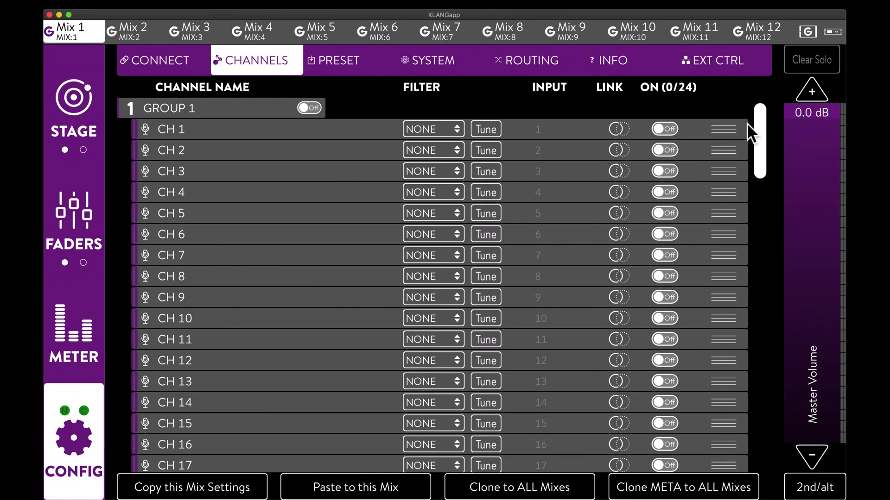
drag(751, 131, 738, 461)
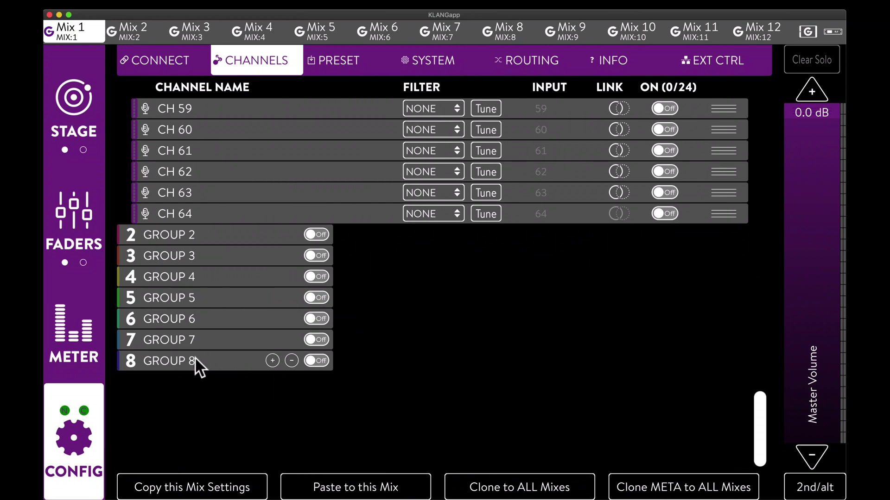
click(273, 361)
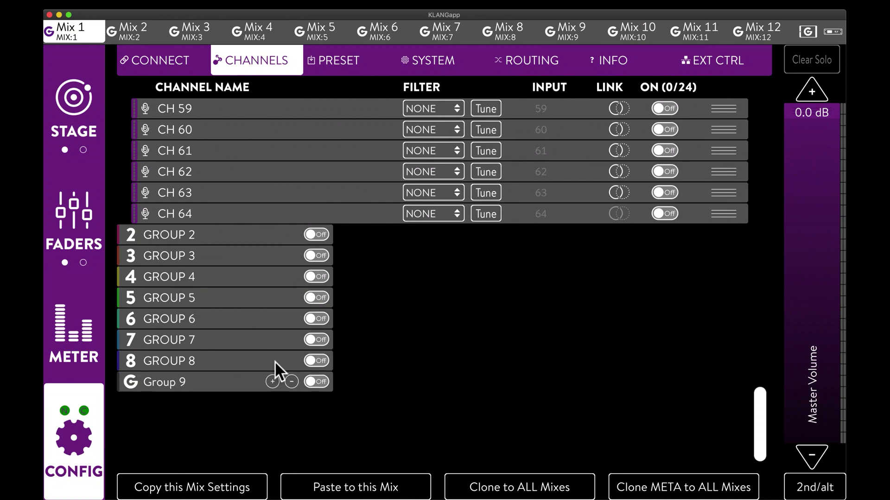
drag(762, 407, 751, 44)
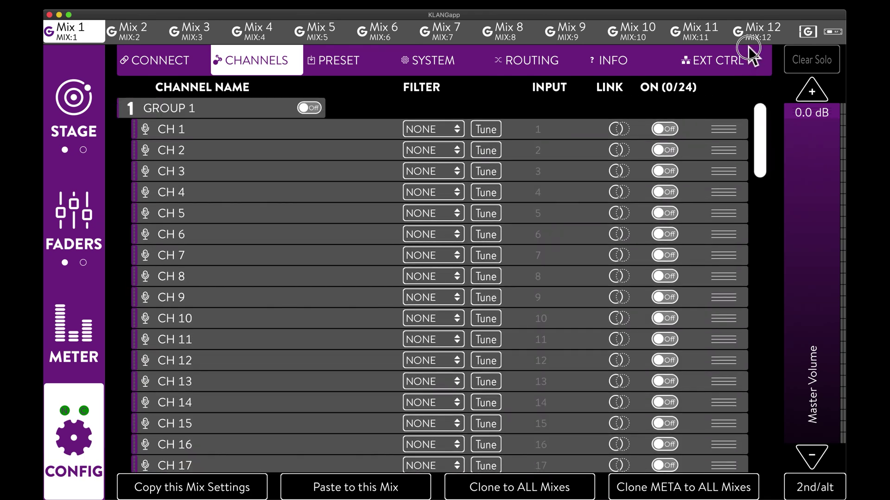
Step: Set up Group 1 as Drums with the drum-kit icon and brown colour
click(168, 110)
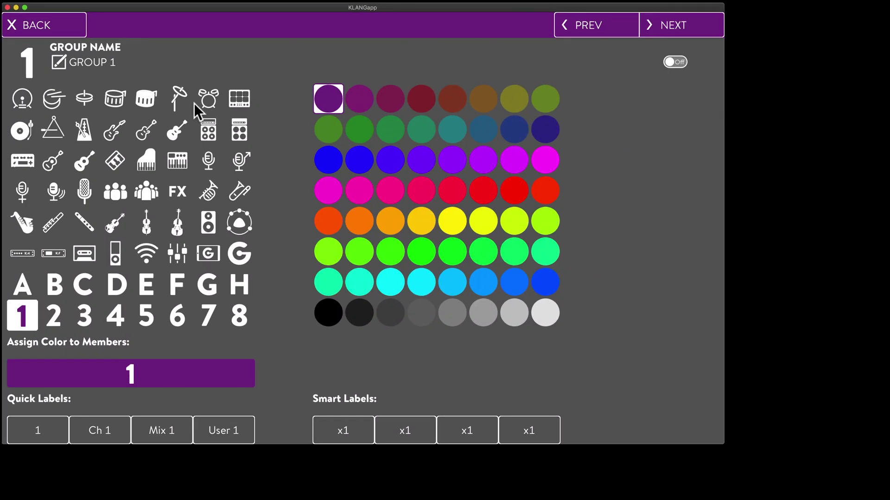
click(207, 97)
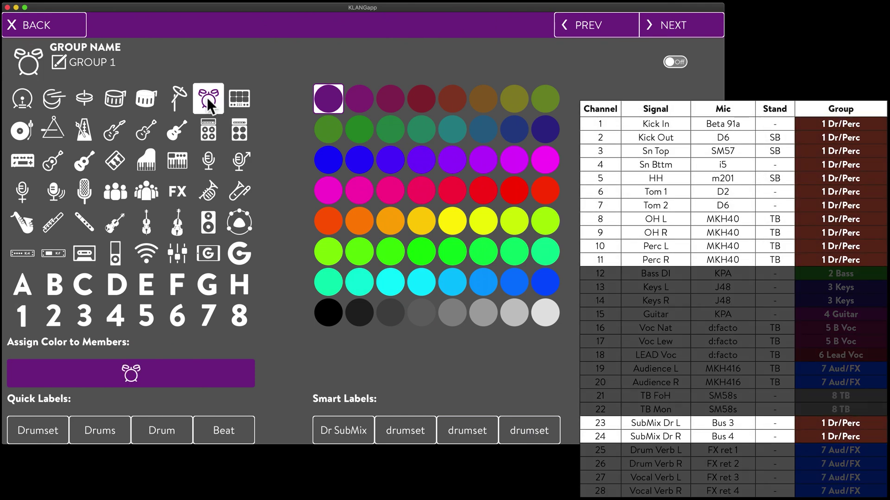
click(98, 428)
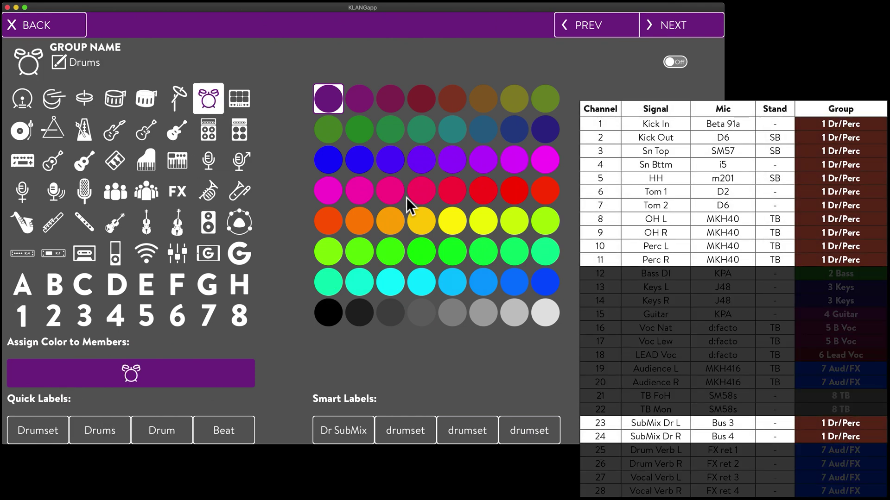
click(452, 102)
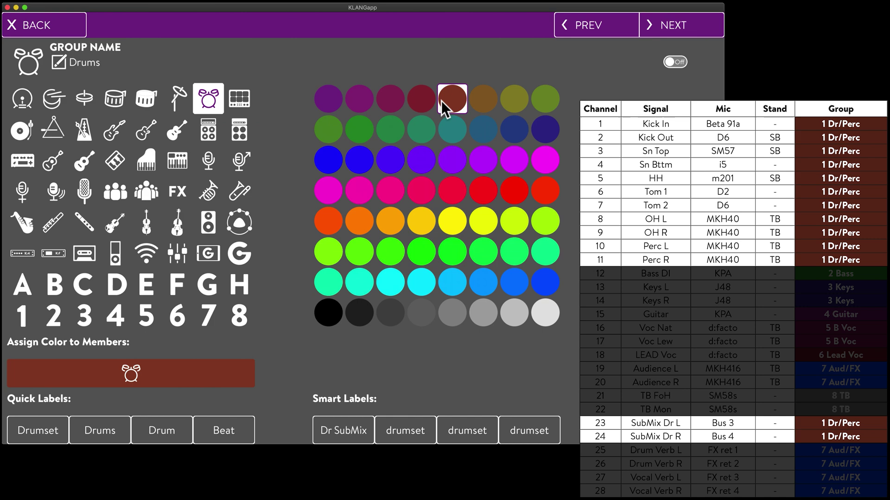
click(676, 28)
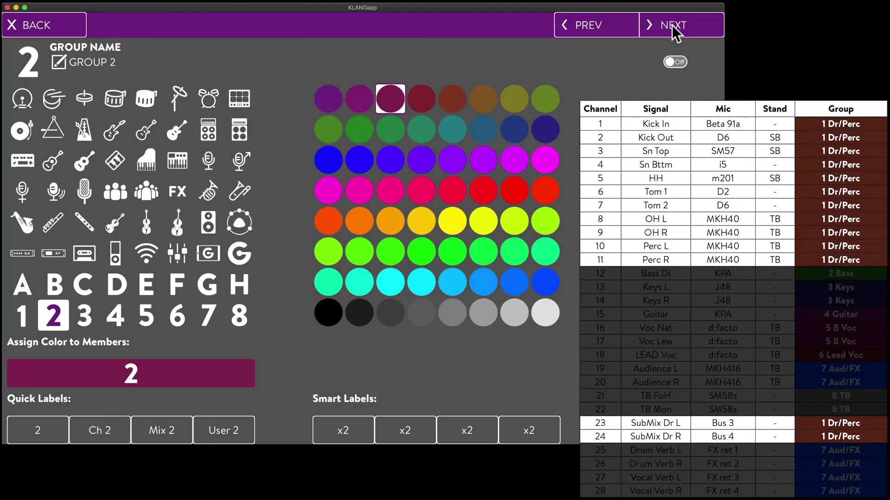
key(super+Left)
click(673, 25)
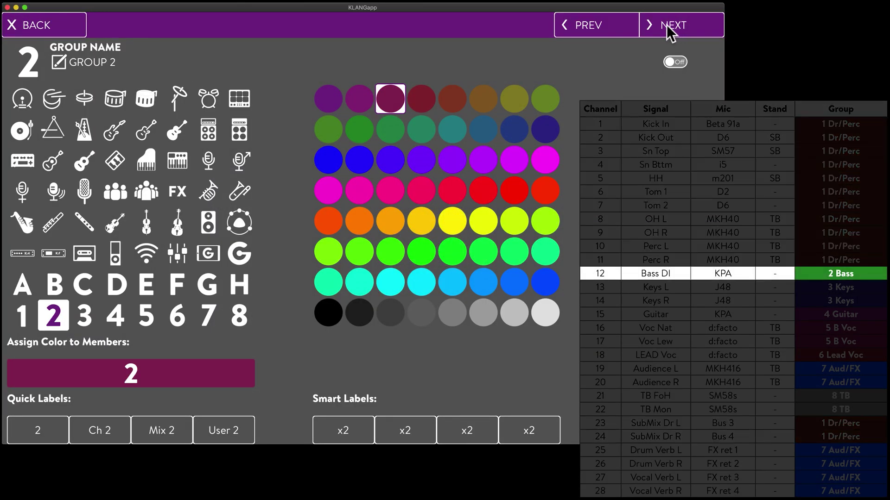
Step: Make group 2 Bass (bass icon, green) and group 3 Keys (keyboard icon, indigo)
click(108, 135)
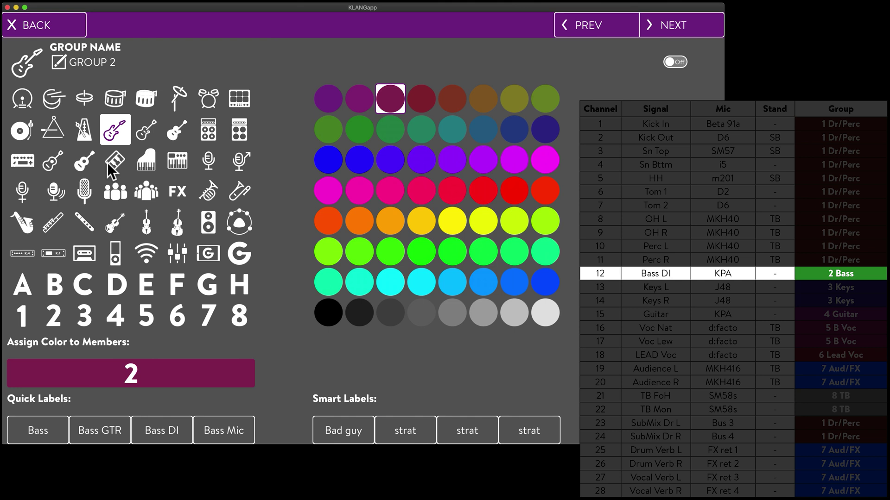
click(53, 431)
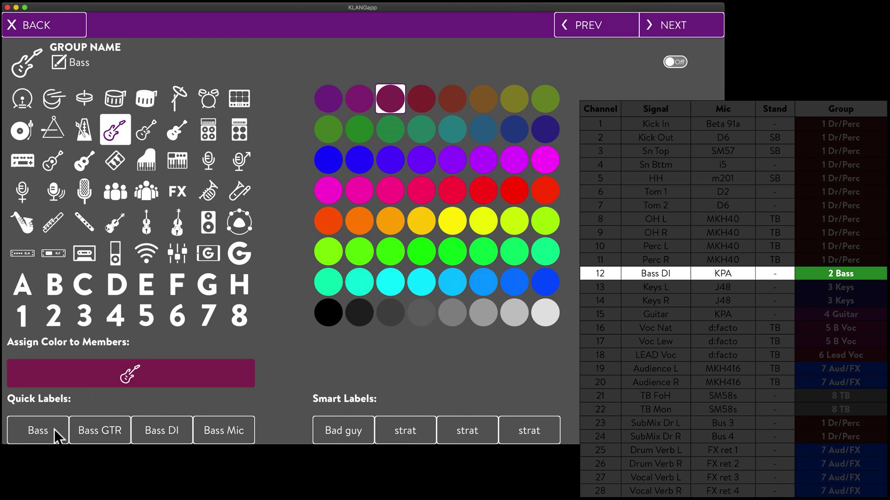
click(360, 131)
key(Right)
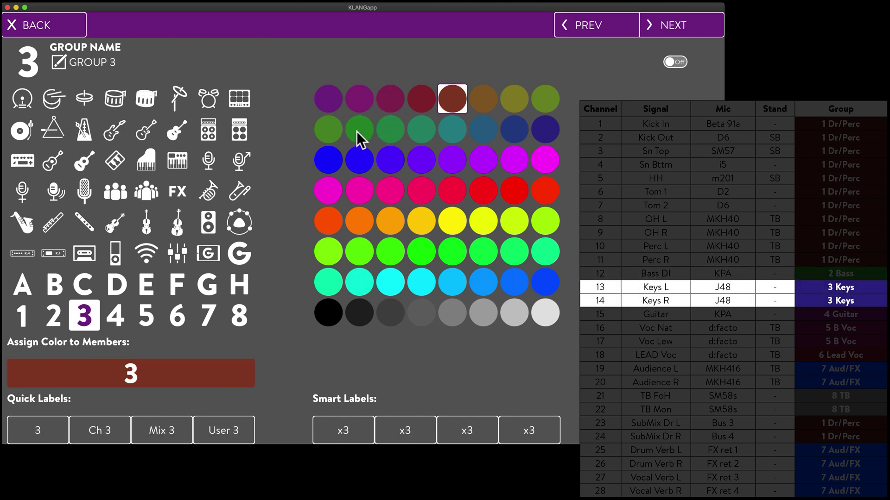
click(117, 165)
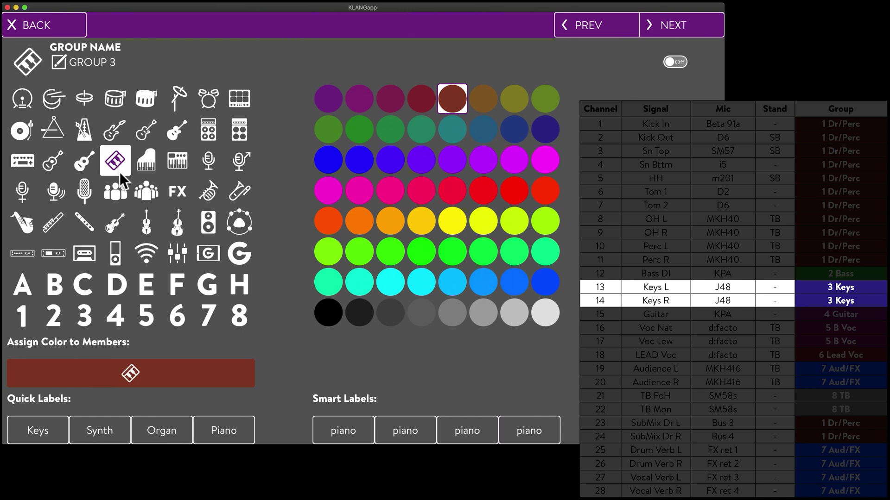
click(39, 431)
click(549, 135)
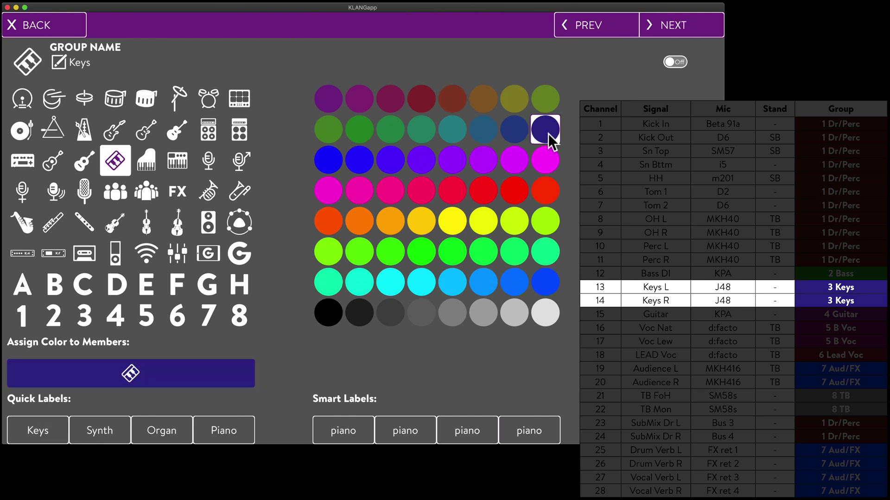
key(Right)
Step: Set groups 4–6 to Guitar in purple, BG Vocal in dark magenta and Lead Mic in dark red, each with its icon
click(145, 134)
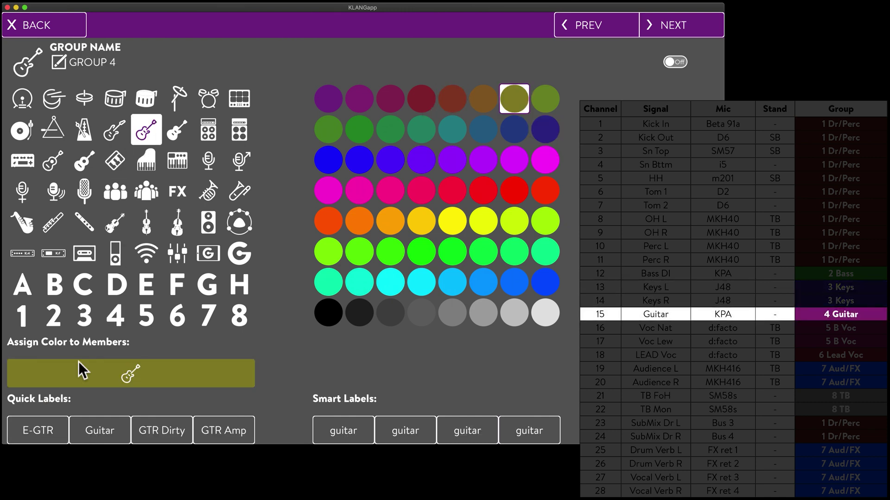
click(99, 431)
click(361, 109)
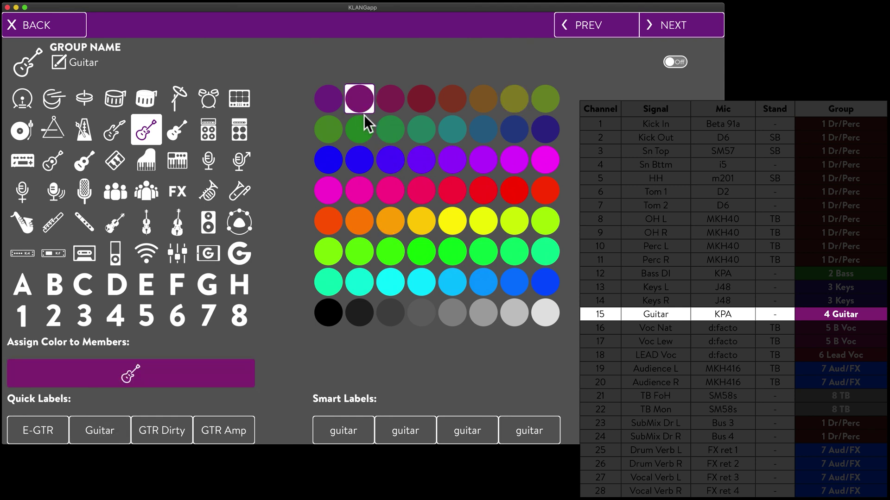
key(Right)
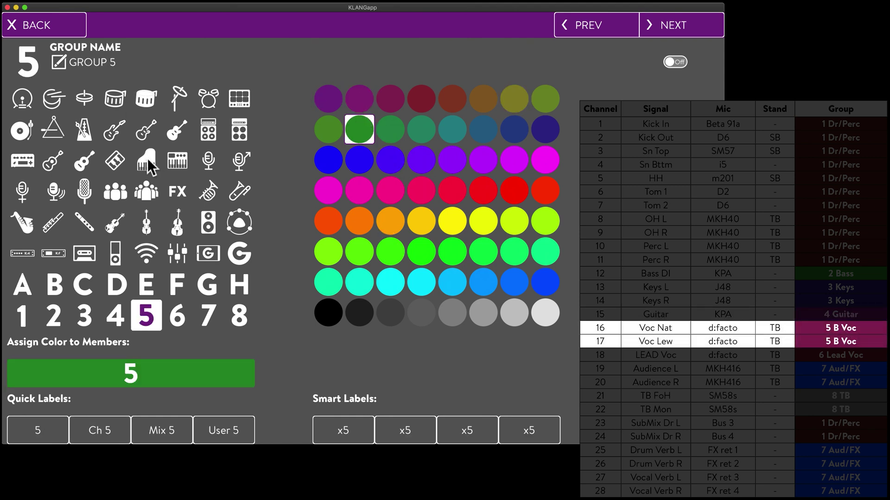
click(112, 190)
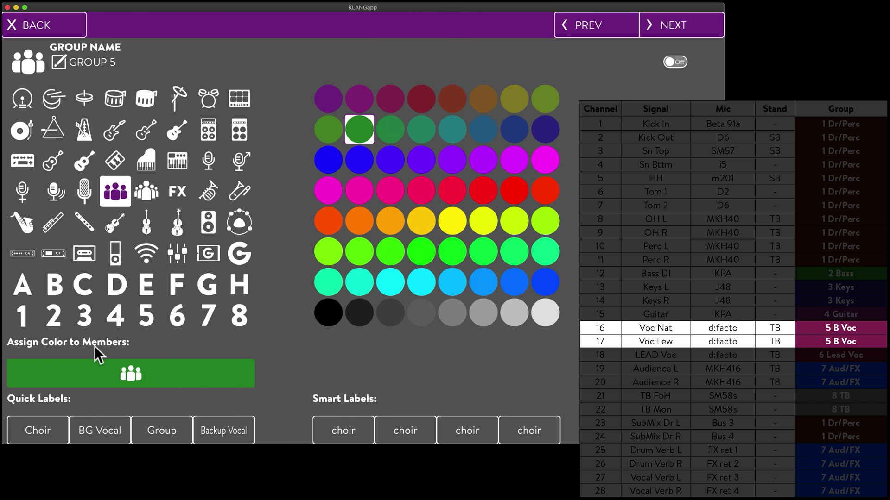
click(105, 431)
click(392, 101)
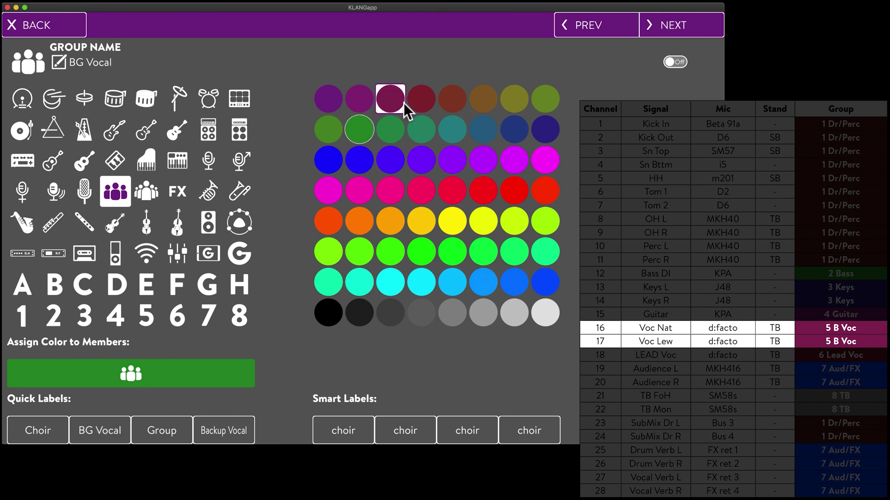
click(84, 191)
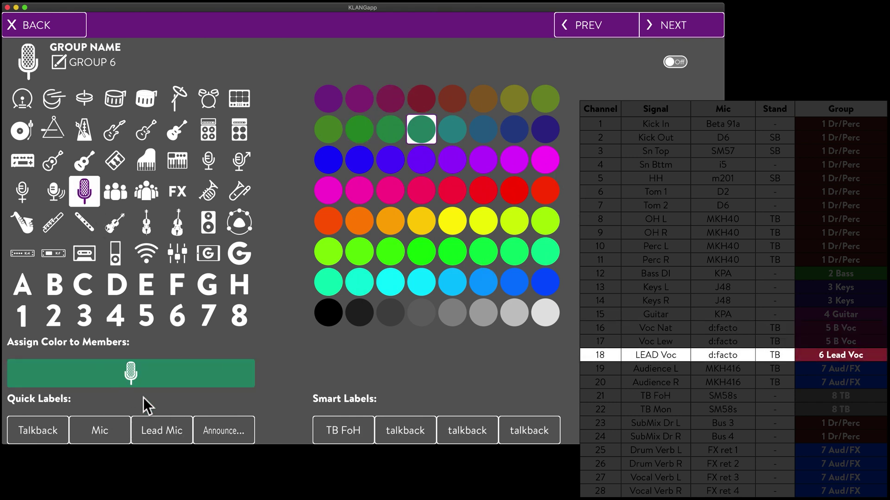
click(162, 430)
click(422, 97)
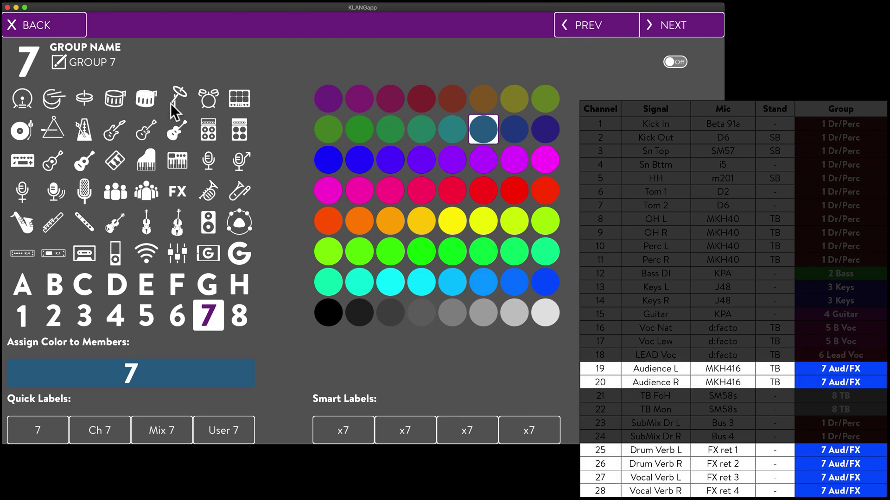
Step: Set group 7 to Audience/FX with the audience icon and bright blue colour
click(146, 192)
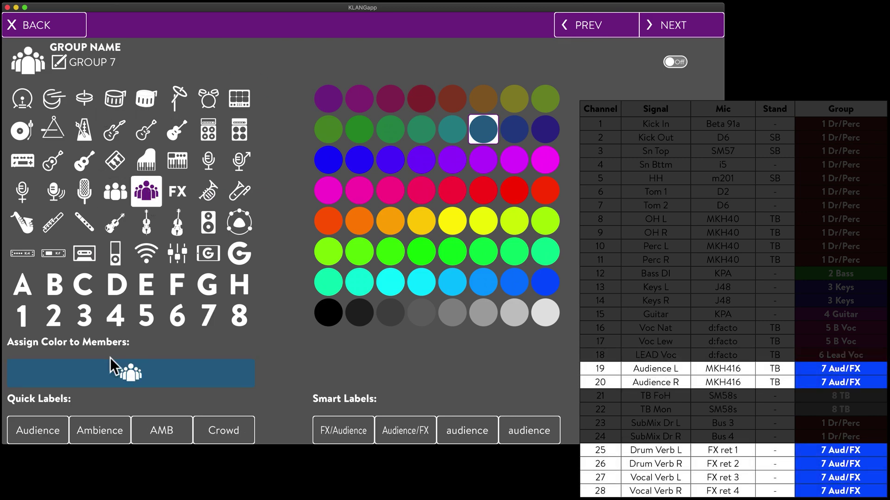
click(37, 428)
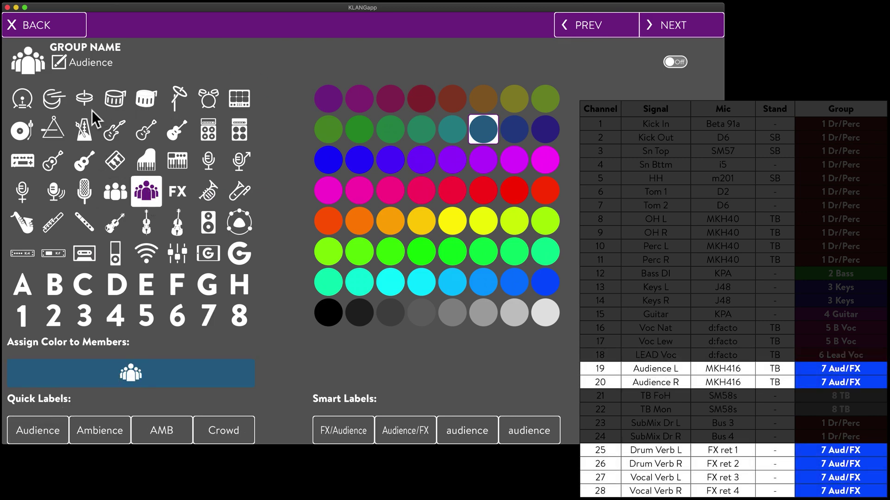
click(103, 63)
click(203, 62)
key(Return)
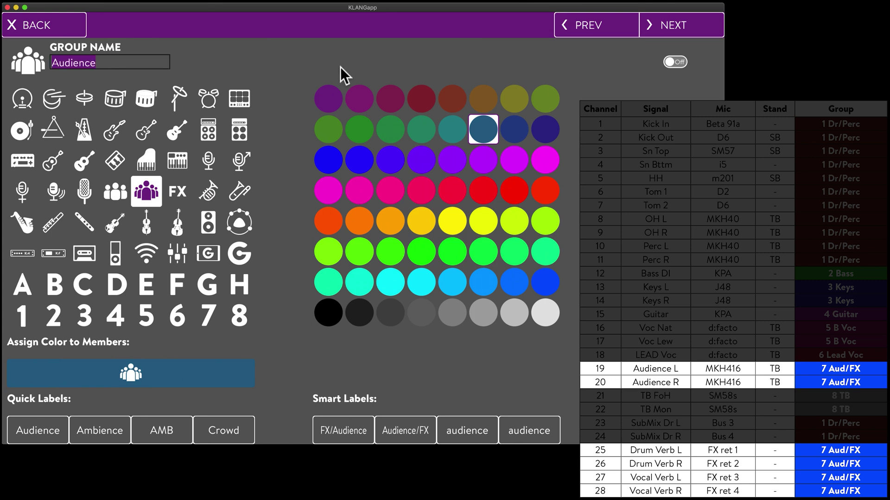
key(Right)
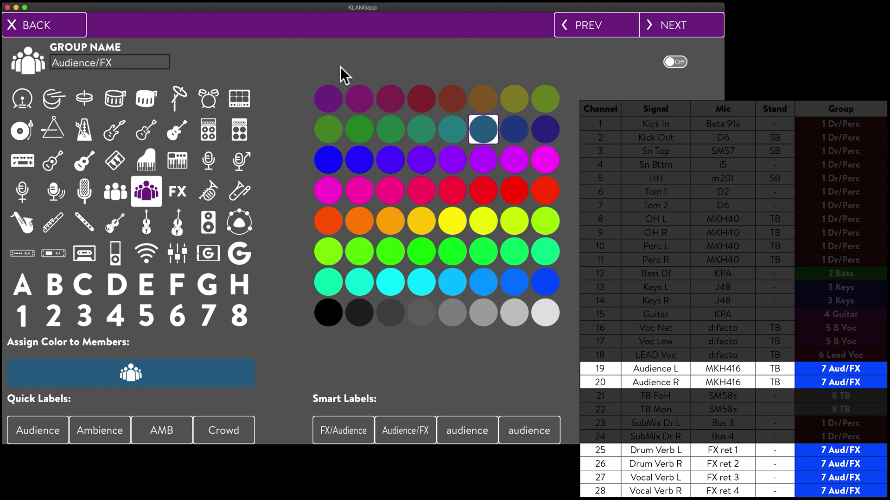
key(Return)
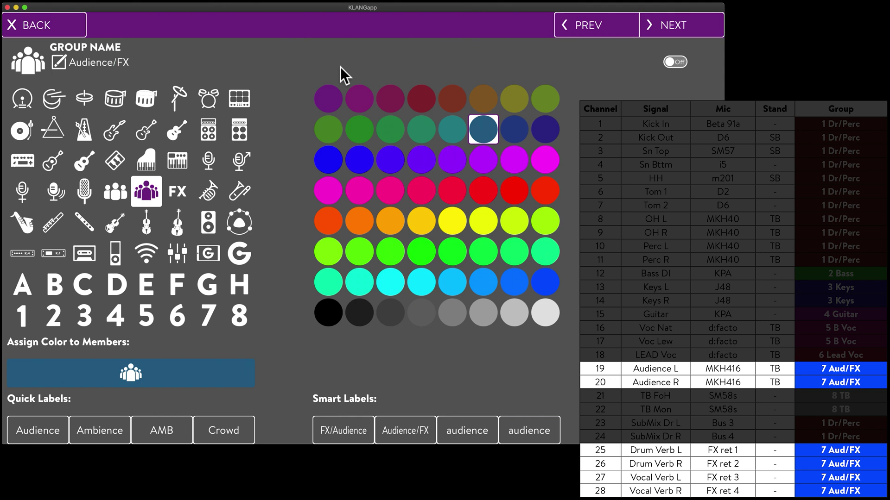
click(541, 279)
key(Right)
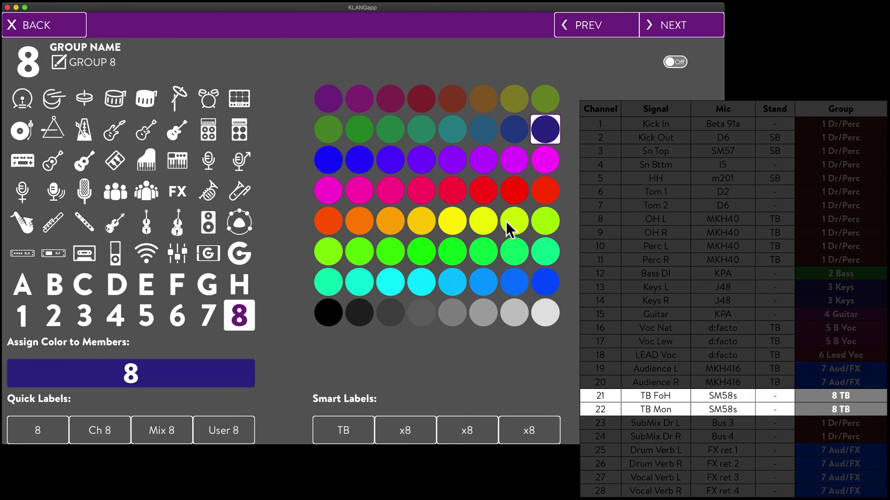
Step: Make group 8 Talkback (microphone icon, grey), then give group 9 the G logo, colour it black, and start renaming it 'Spa'
click(84, 190)
click(55, 426)
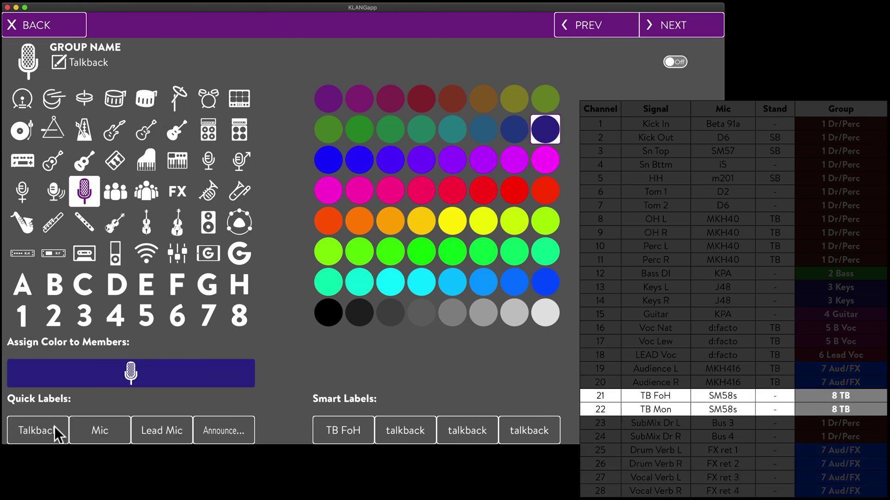
click(447, 317)
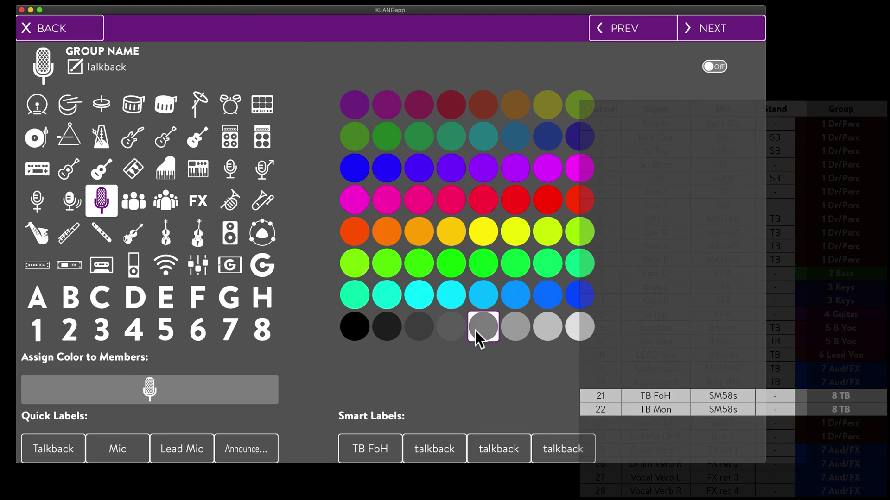
key(Right)
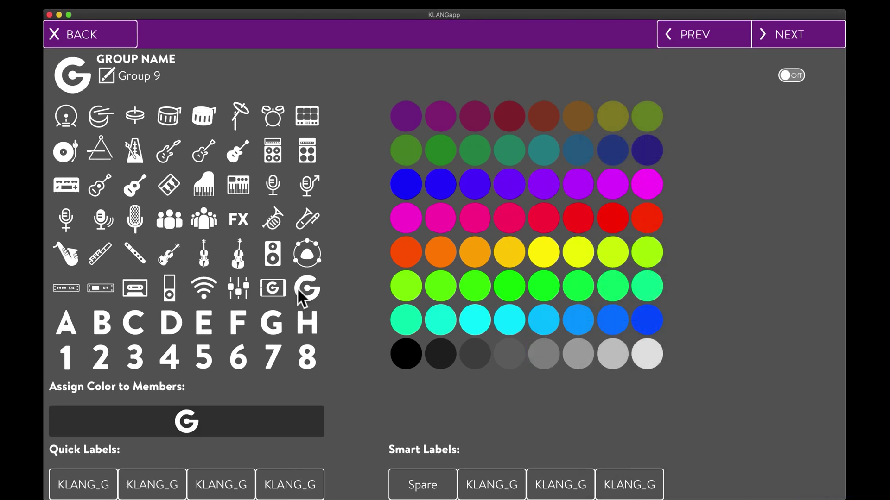
click(262, 265)
click(355, 328)
key(Return)
text(Spa)
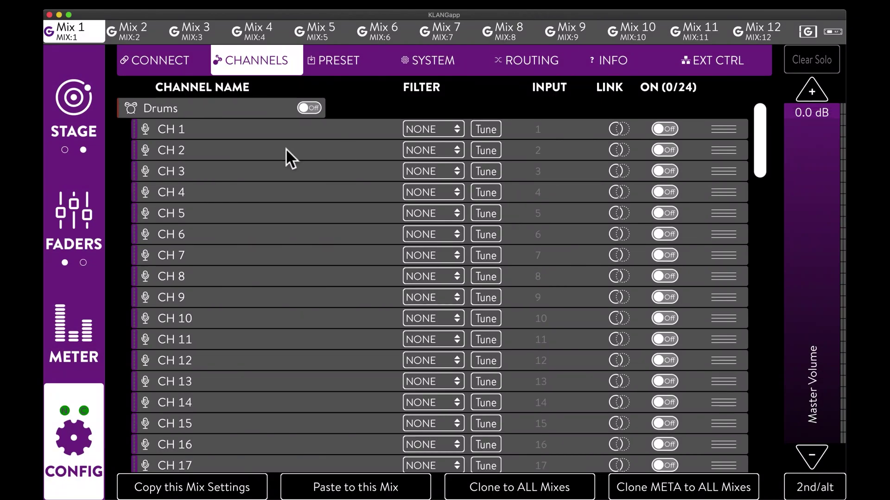
Step: Open the settings page for channel CH 1
click(186, 128)
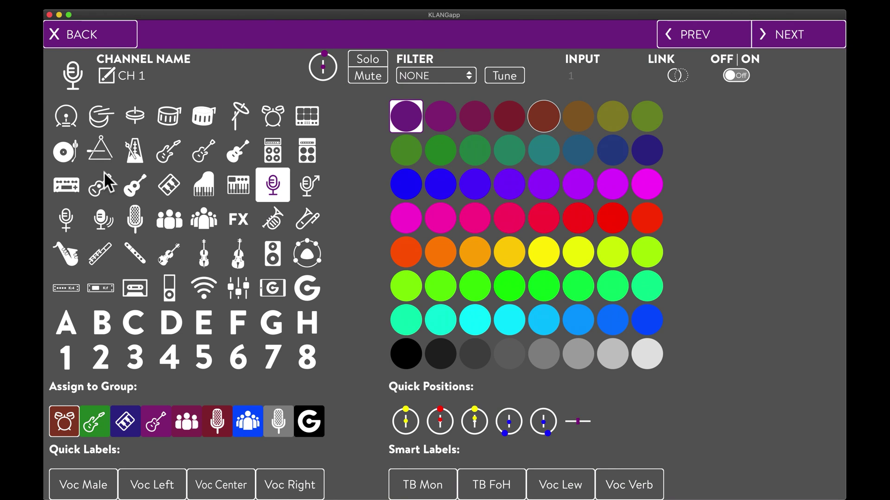
Step: Name CH 1 Kick In and CH 2 Kick Out, each with a kick drum icon
click(67, 115)
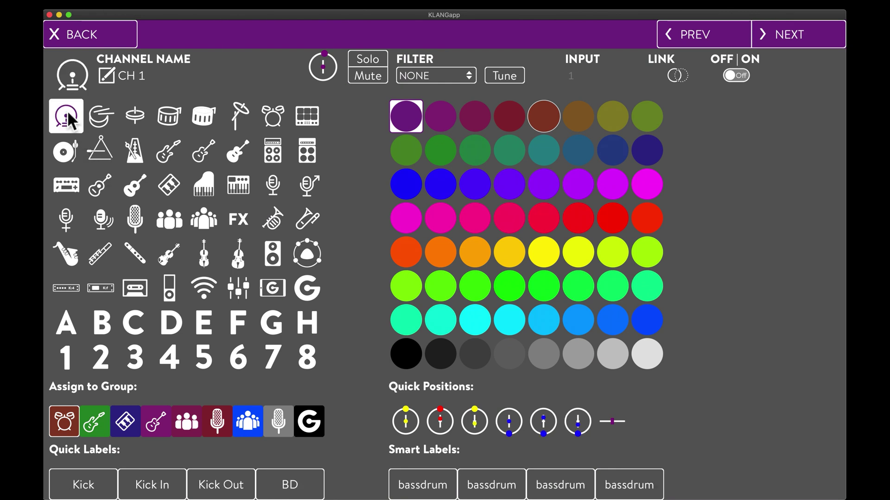
click(164, 484)
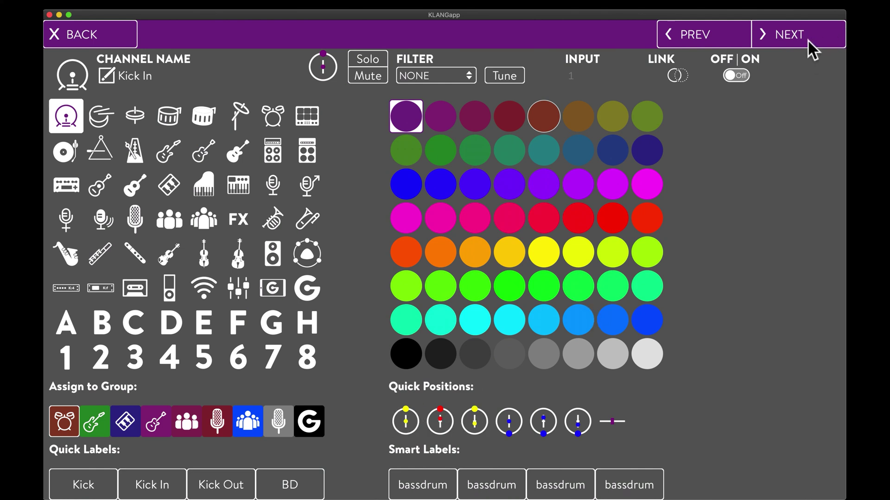
click(771, 42)
click(64, 118)
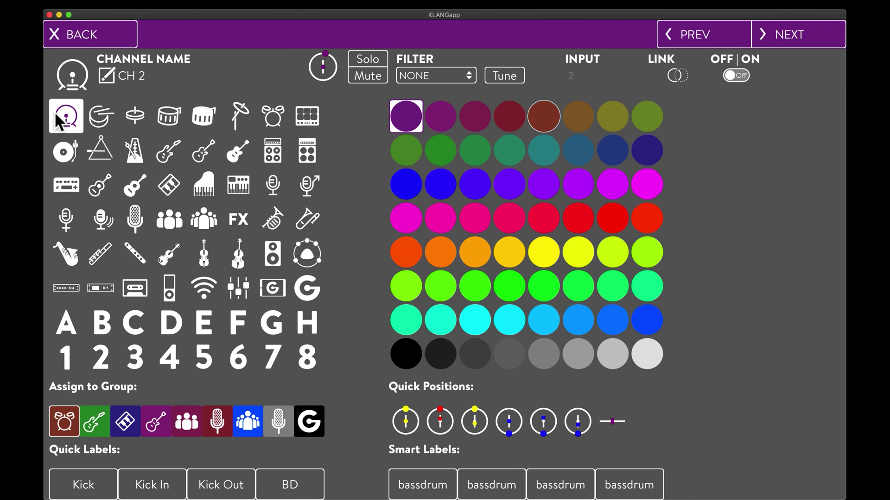
click(206, 472)
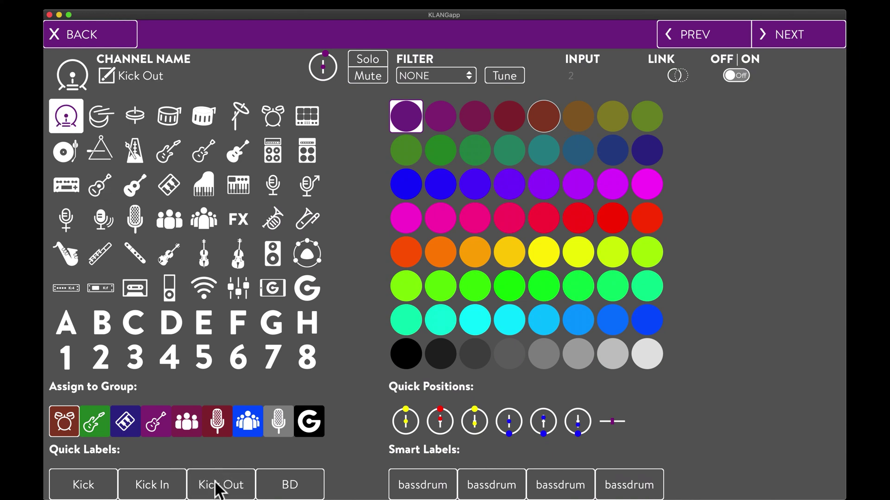
click(821, 36)
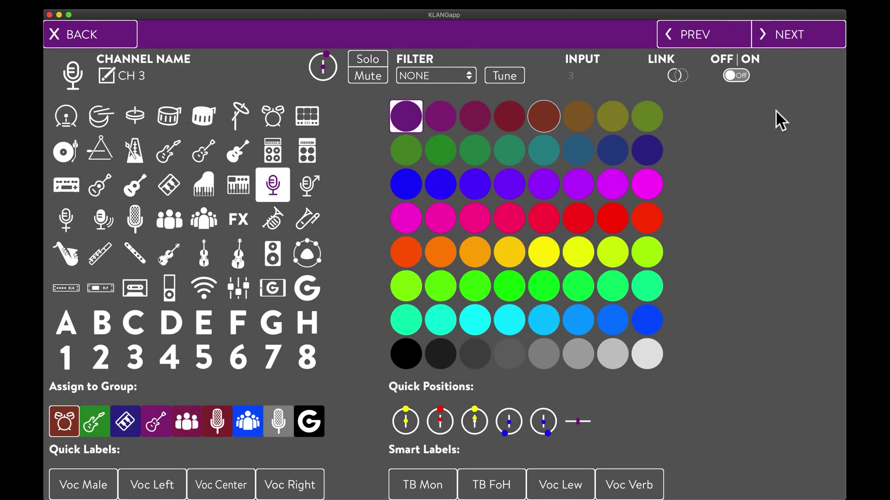
key(super+Left)
key(super+Right)
key(super+Left)
key(super+Right)
Step: Set CH 3 Sn Top and CH 4 Sn Bttm with snare icons, and CH 5 HH with a hi-hat icon, adding stage positions
click(103, 117)
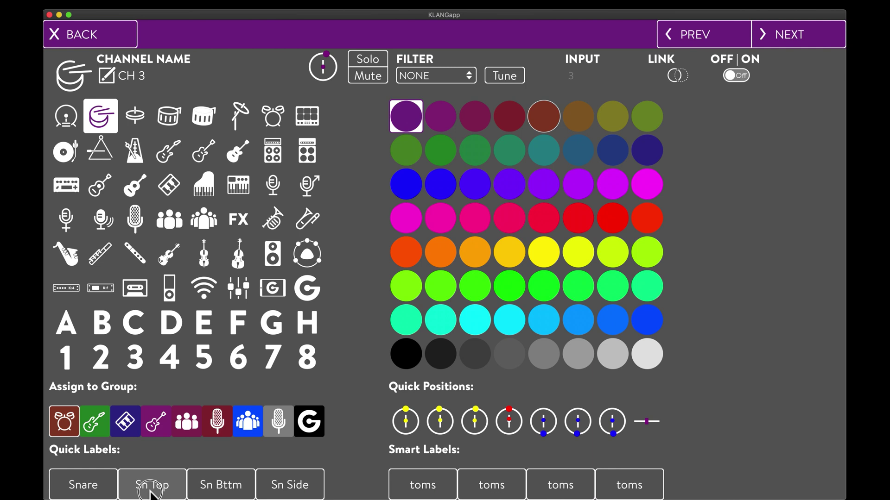
click(149, 488)
key(super+Right)
click(101, 131)
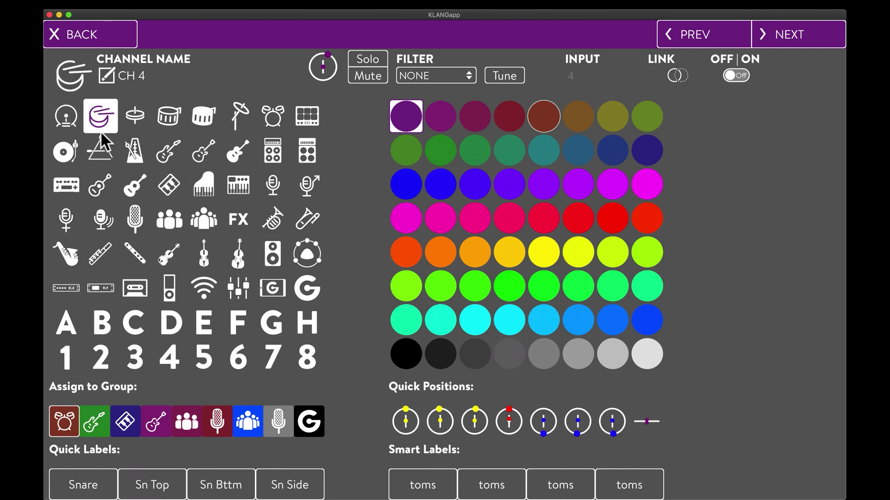
click(200, 483)
click(475, 421)
key(super+Right)
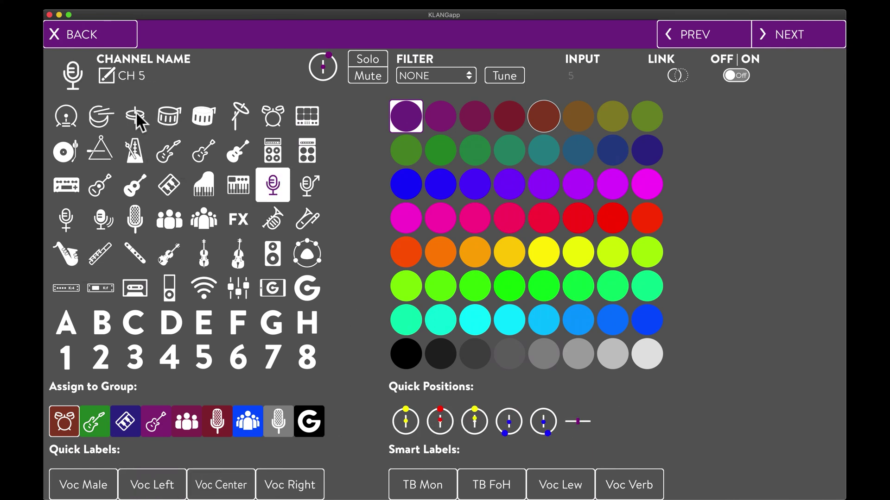
click(137, 120)
click(80, 486)
click(405, 422)
Step: Set CH 6 RackTom and CH 7 FloorTom with drum icons and preset stage positions
key(super+Right)
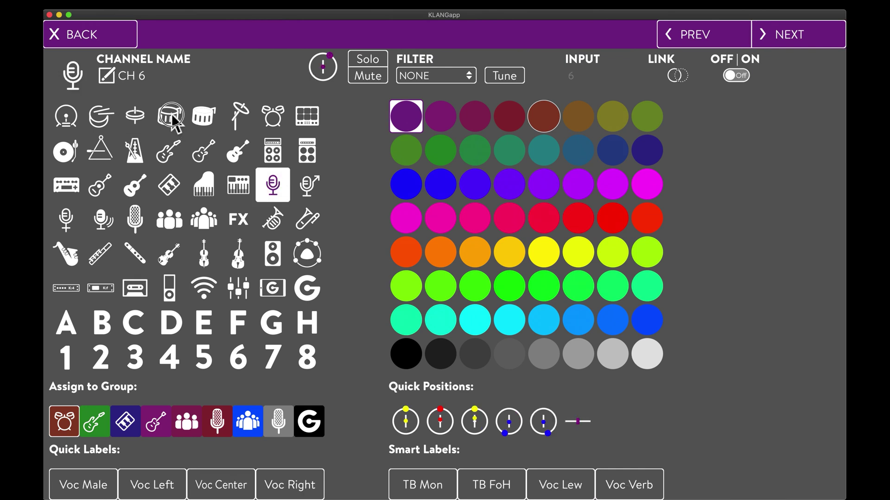
click(172, 116)
click(290, 485)
click(406, 421)
key(super+Right)
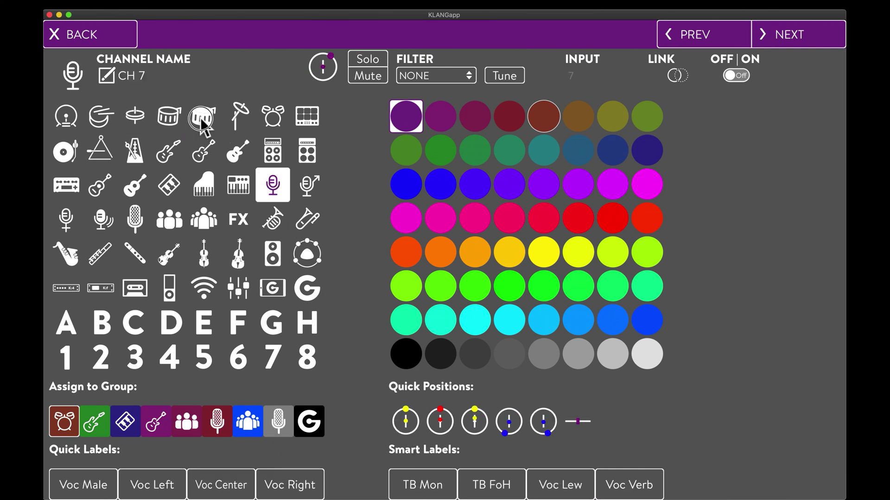
click(202, 122)
click(407, 424)
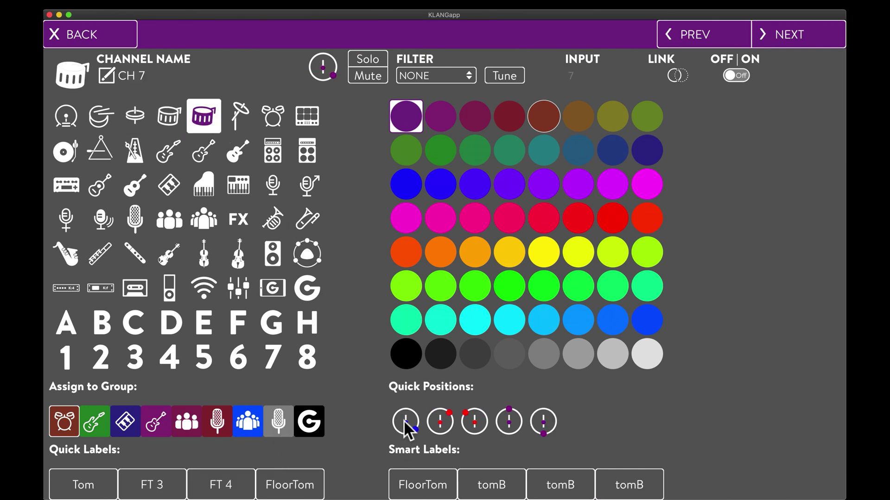
click(290, 485)
key(super+Right)
Step: Make CH 8 OH with a cymbal icon, linked with CH 9 and panned, and CH 10 Percussion with a triangle icon
click(238, 119)
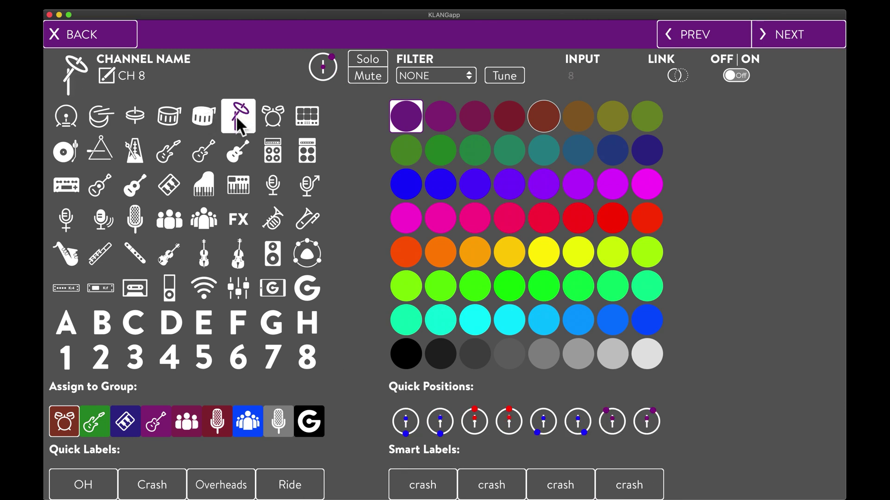
click(81, 485)
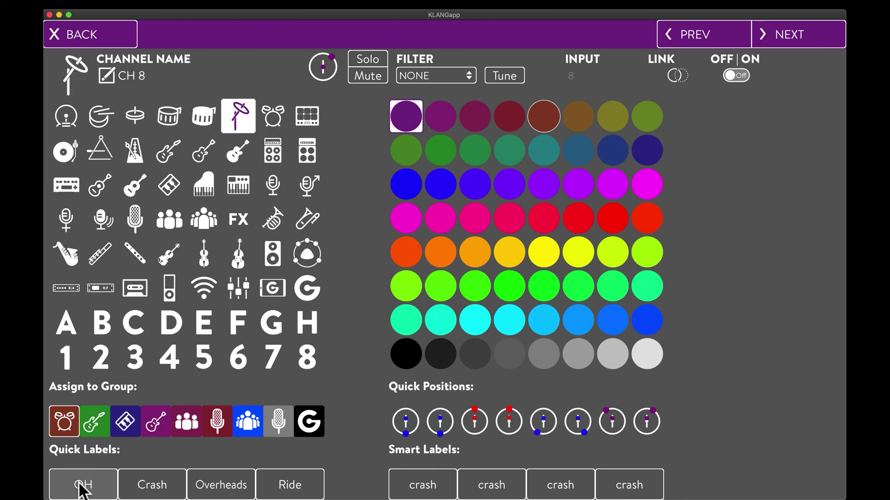
click(678, 76)
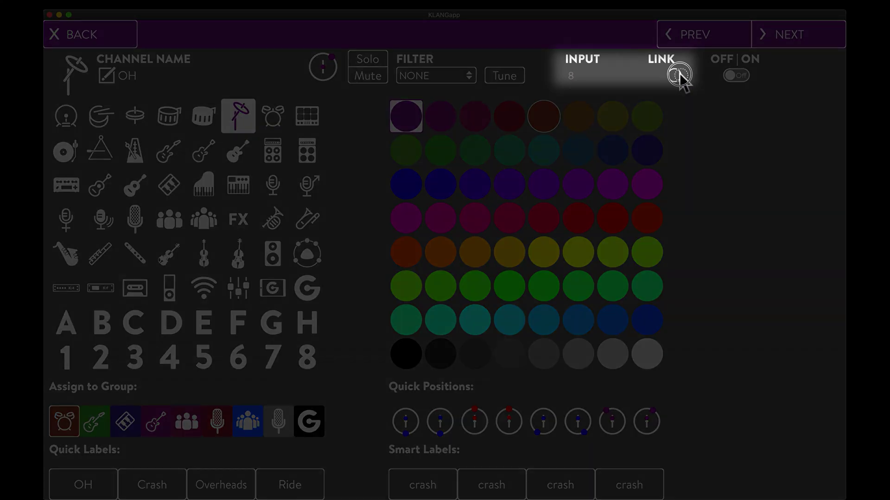
click(405, 429)
key(super+Right)
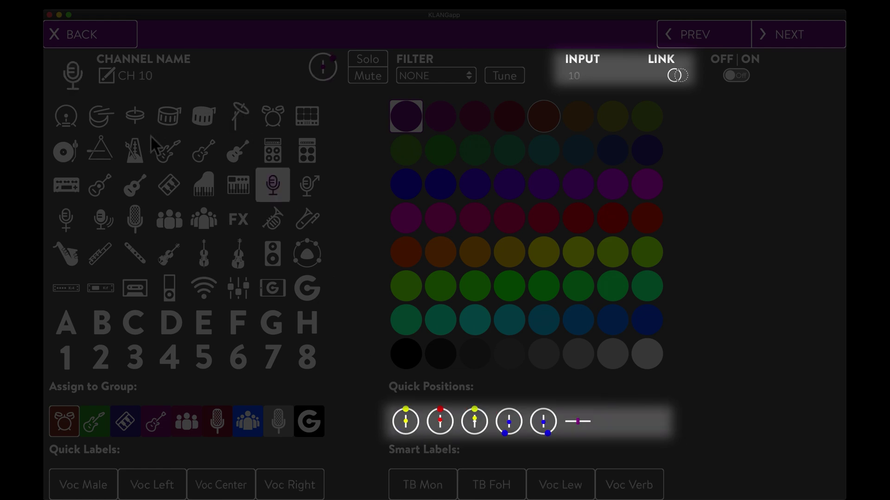
click(100, 149)
click(292, 485)
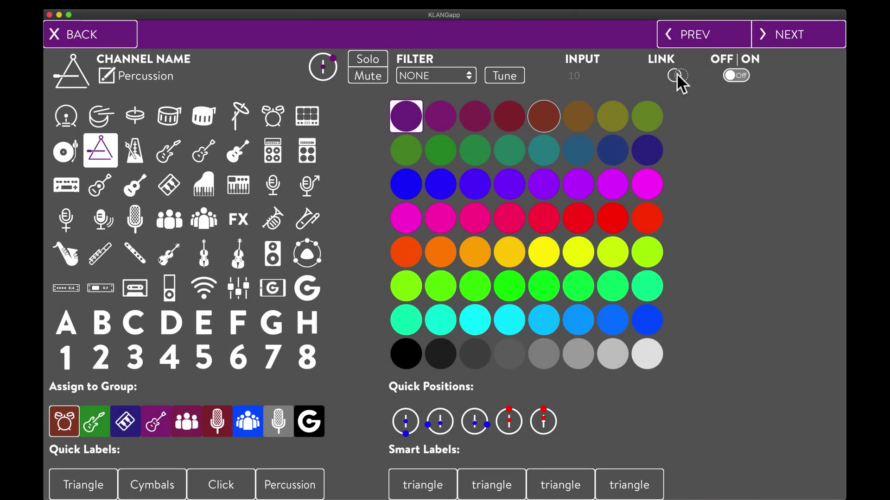
click(477, 419)
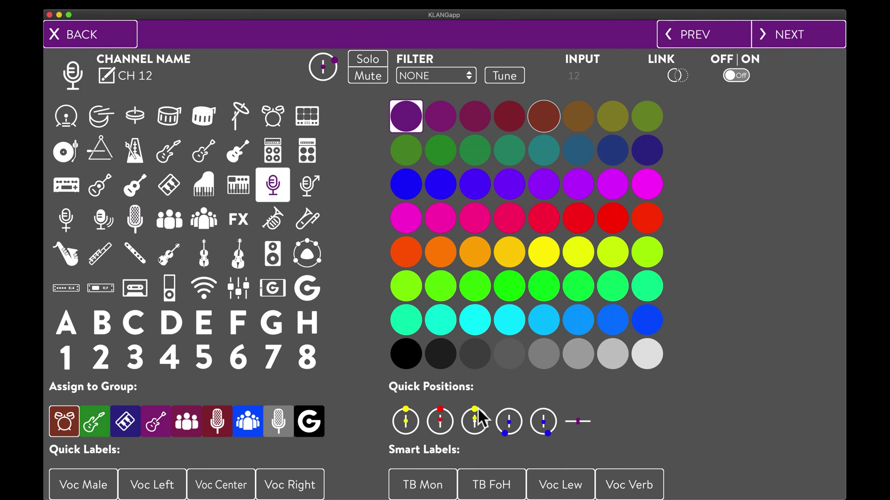
Step: Set up CH 12 Bass DI, CH 13 Keys and CH 15 Guitar with matching icons and pan positions
click(168, 152)
click(219, 483)
click(406, 423)
click(169, 185)
click(93, 484)
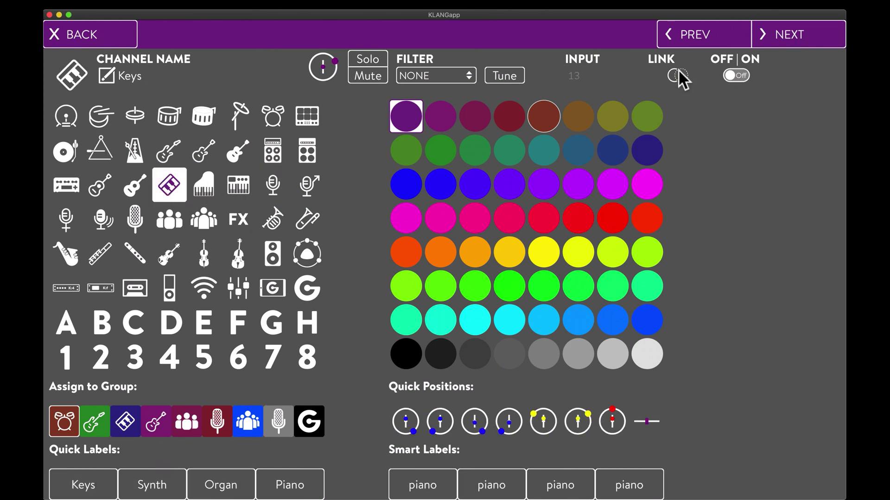
click(580, 423)
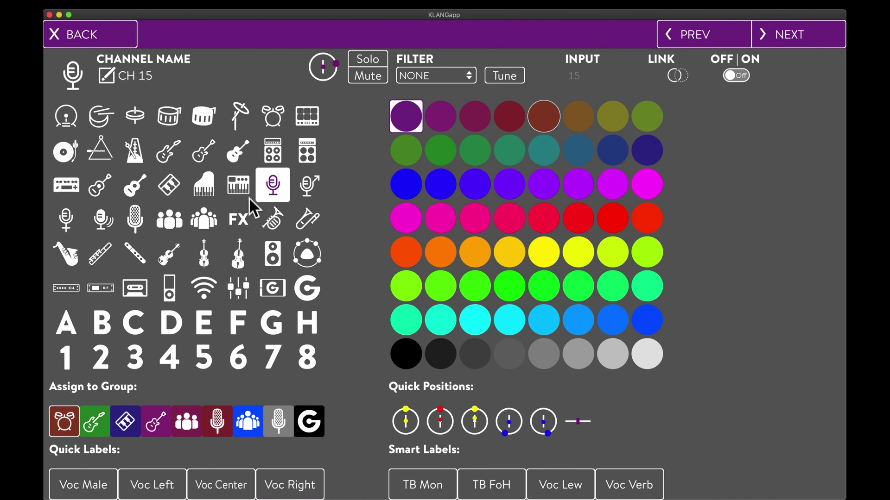
click(204, 150)
click(159, 482)
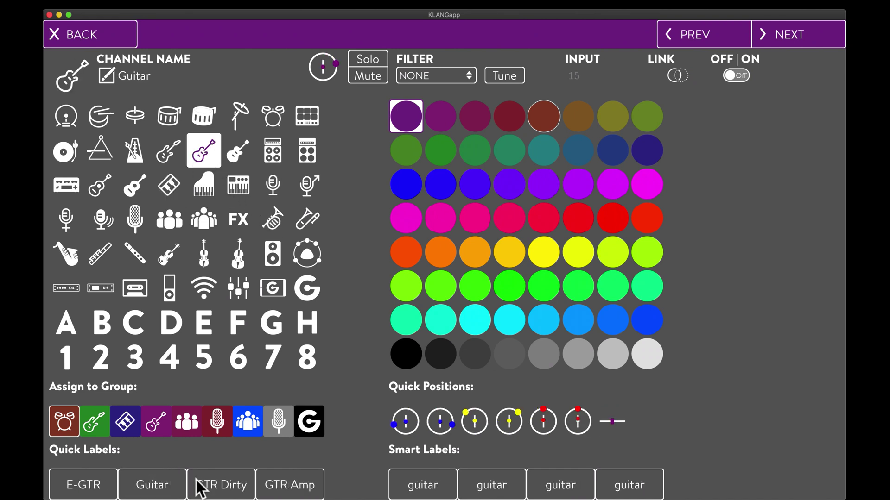
click(478, 423)
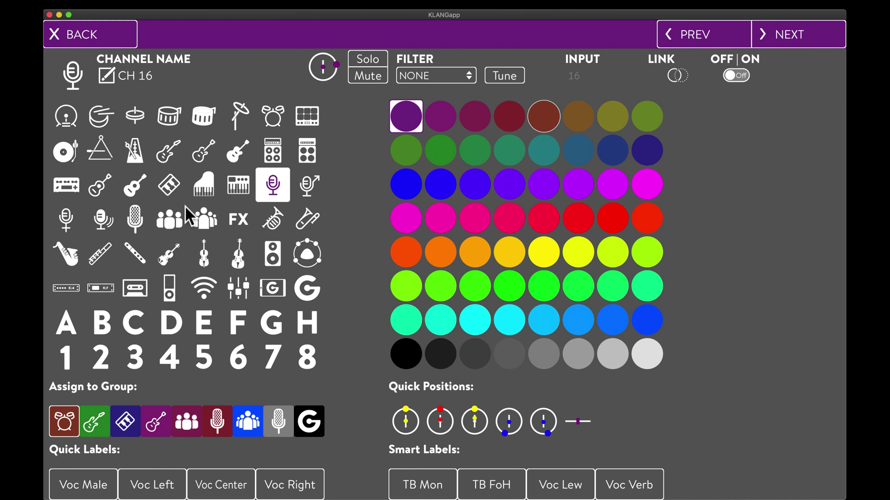
Step: Set up channel 16 as Voc Nat with the group vocals icon and a pan position
click(178, 225)
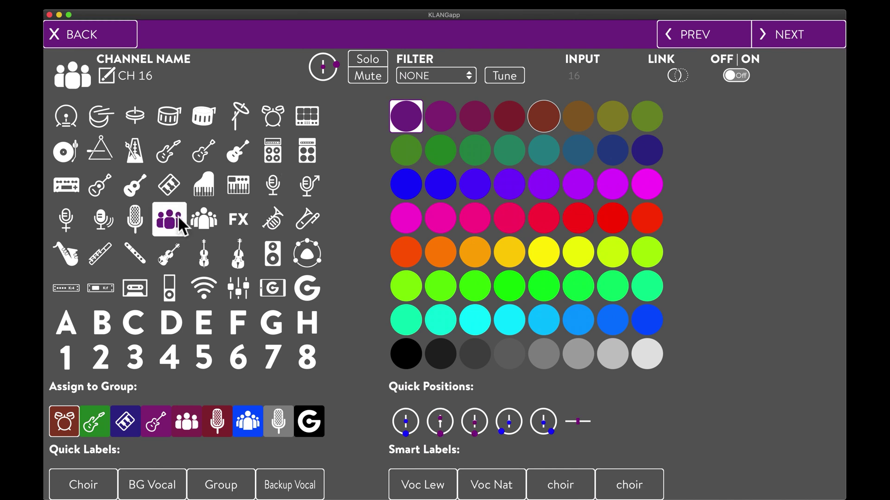
click(155, 73)
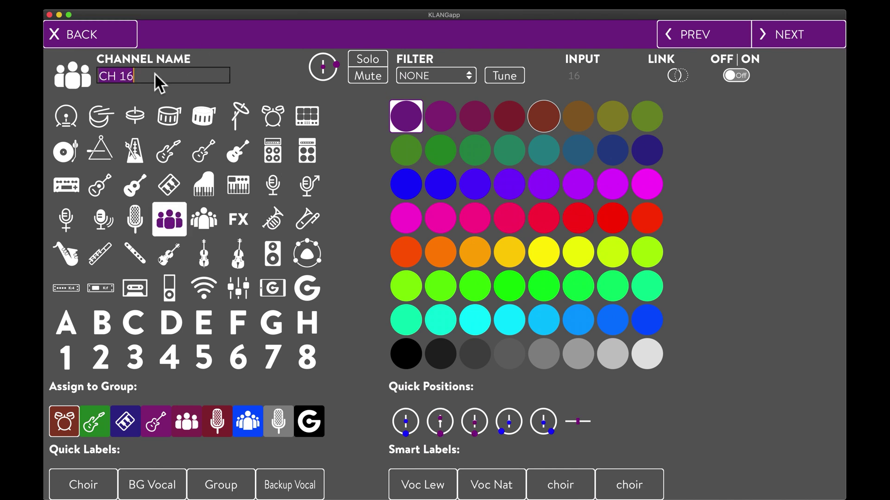
click(352, 137)
text(Voc Nat)
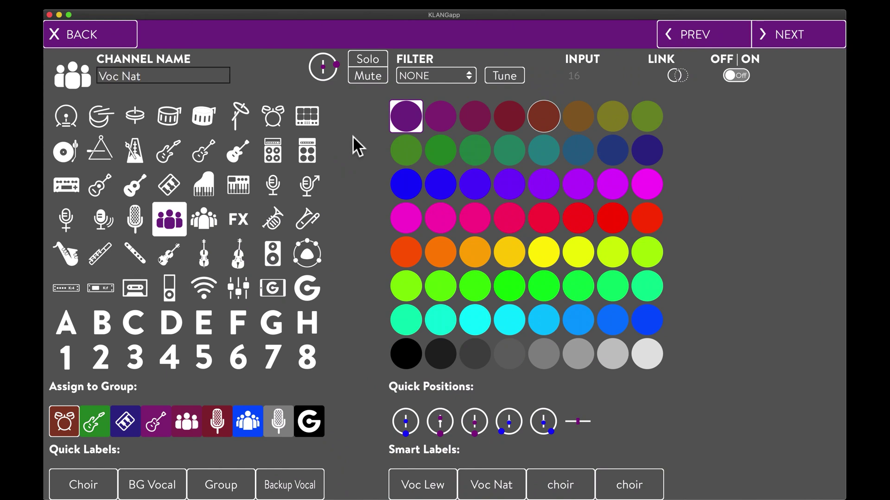
key(Return)
click(509, 423)
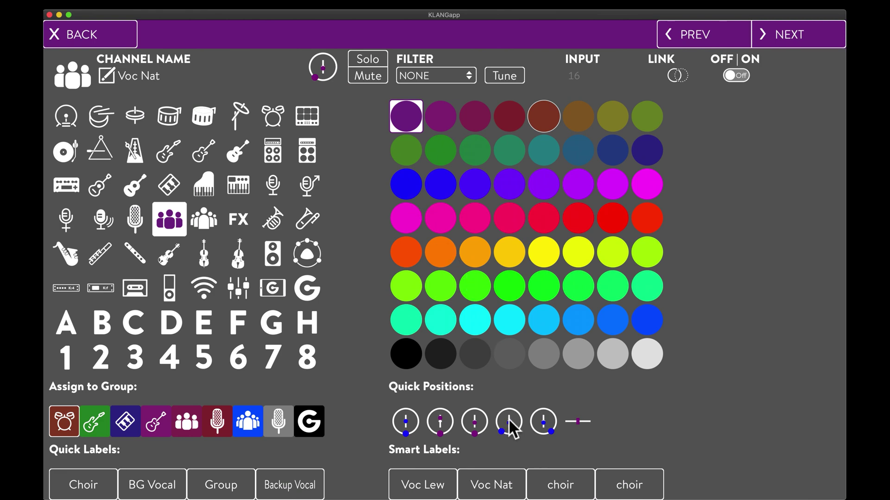
Step: Name channel 17 Voc Lew and channel 18 Lead Mic with the lead mic icon
key(Right)
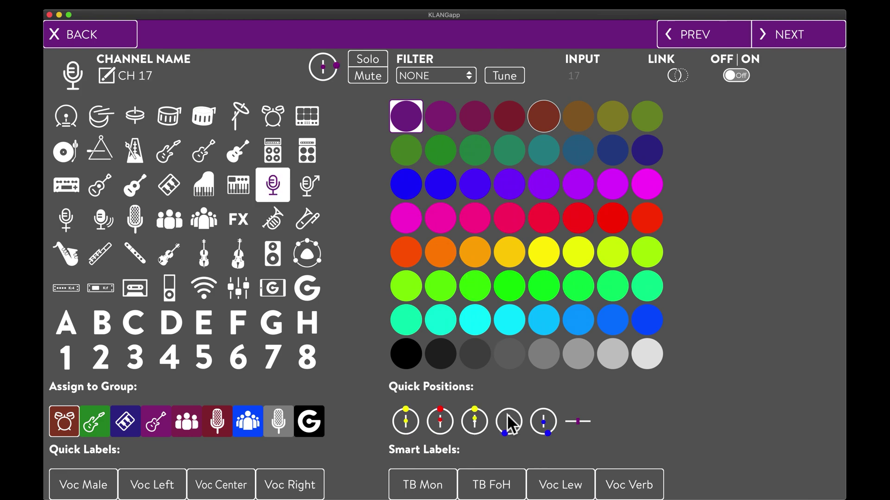
key(space)
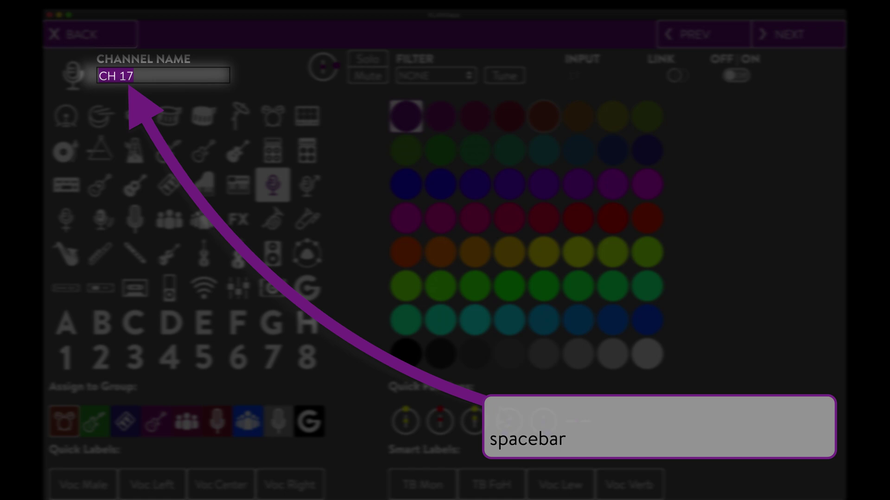
text(Vo)
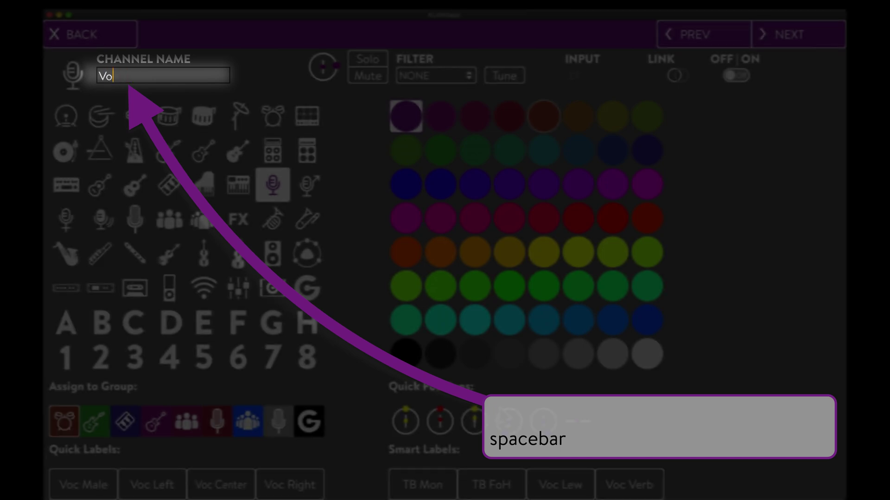
text(c Lew)
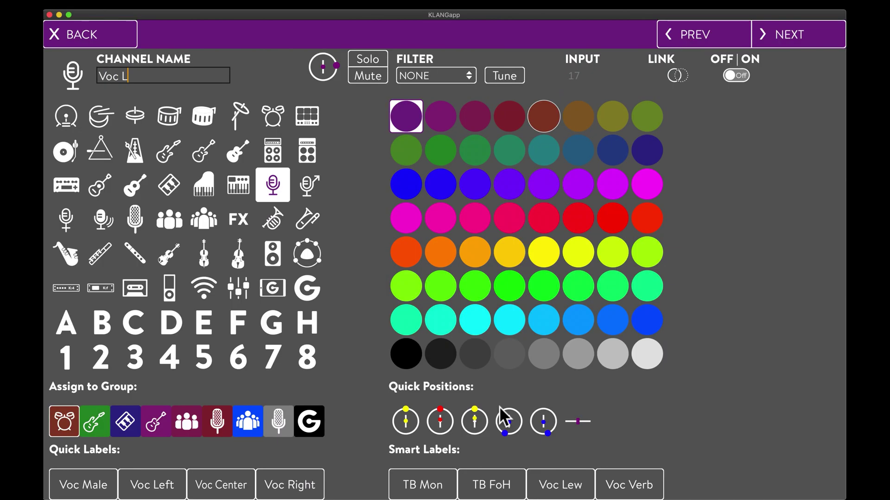
key(Return)
key(Right)
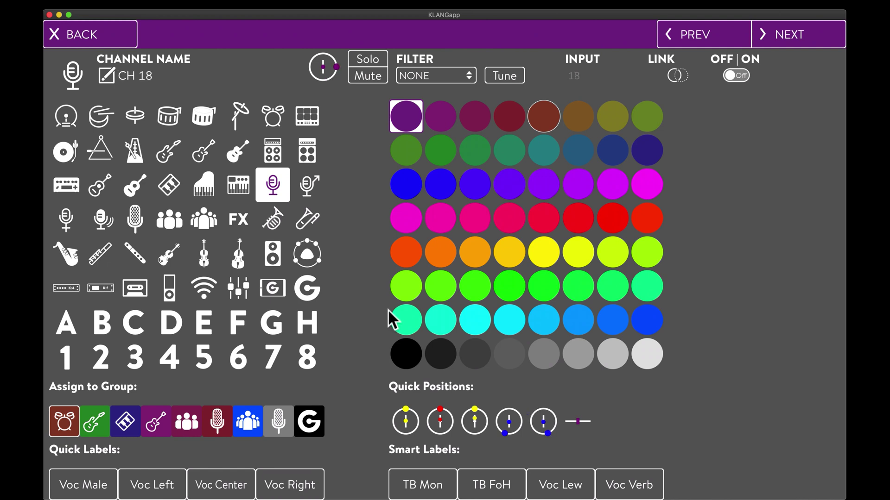
click(135, 219)
click(234, 484)
Step: Make channel 19 Audience with the audience icon, linked with input 20 as stereo
key(Right)
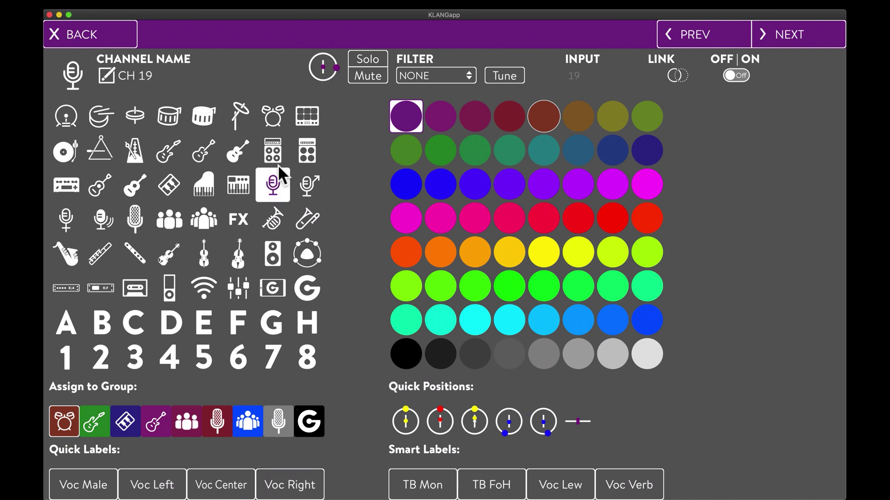
click(204, 219)
click(84, 485)
click(678, 76)
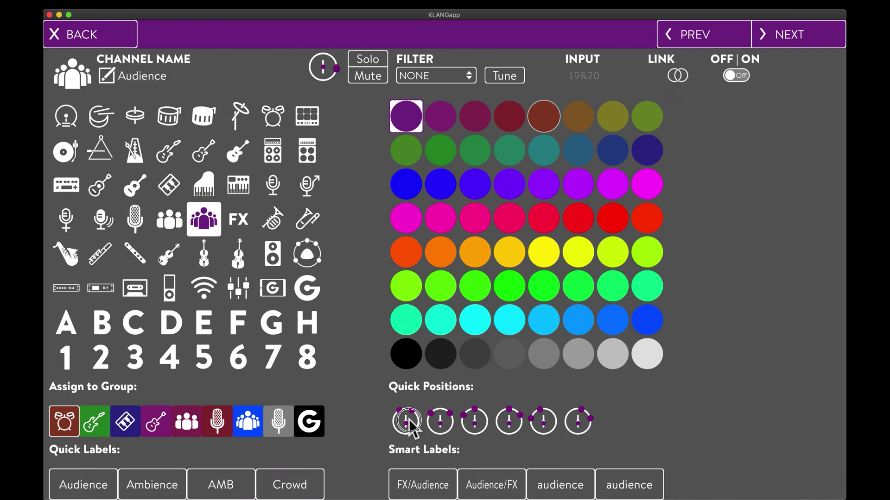
Step: Name channel 21 TB Mon and channel 22 TB FoH
key(Right)
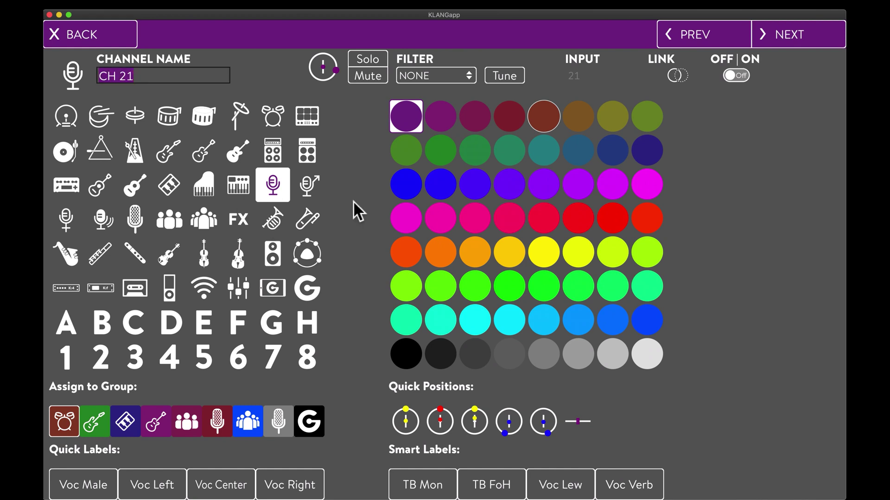
text(TB Mon)
key(Return)
key(Right)
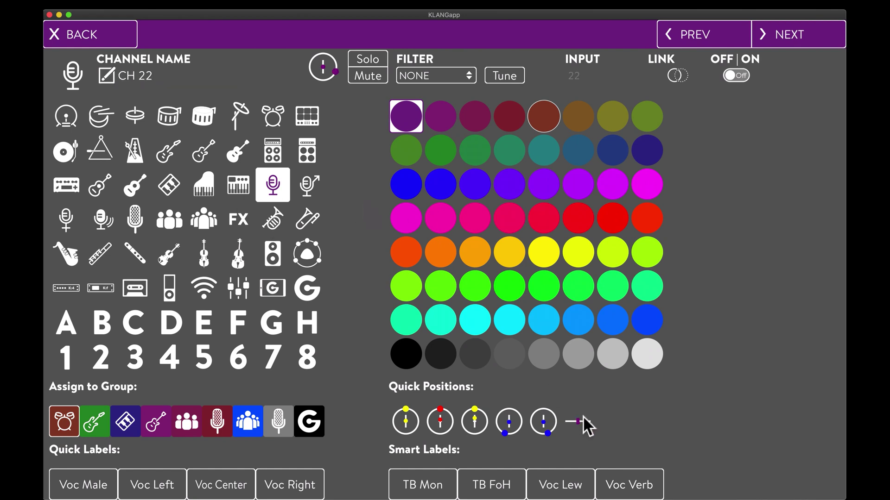
text(TB FoH)
key(Return)
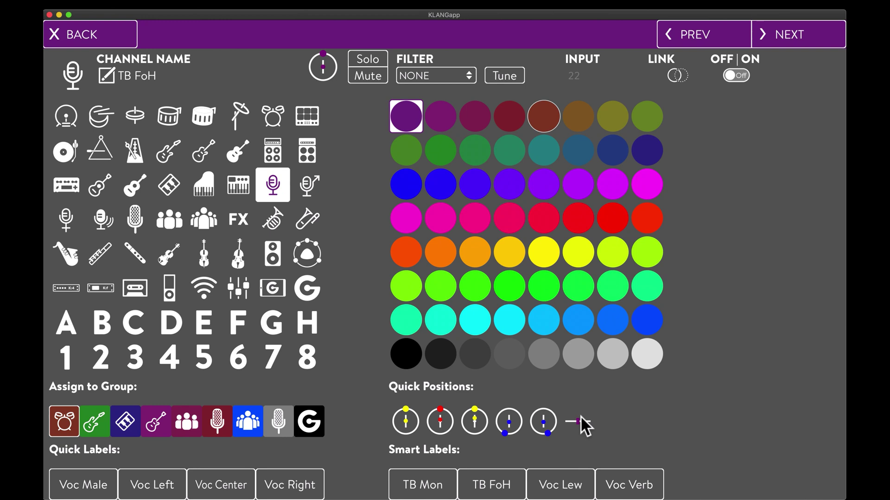
Step: Link channel 23 with input 24 and name it SubMix Dr
key(Right)
click(677, 76)
key(Return)
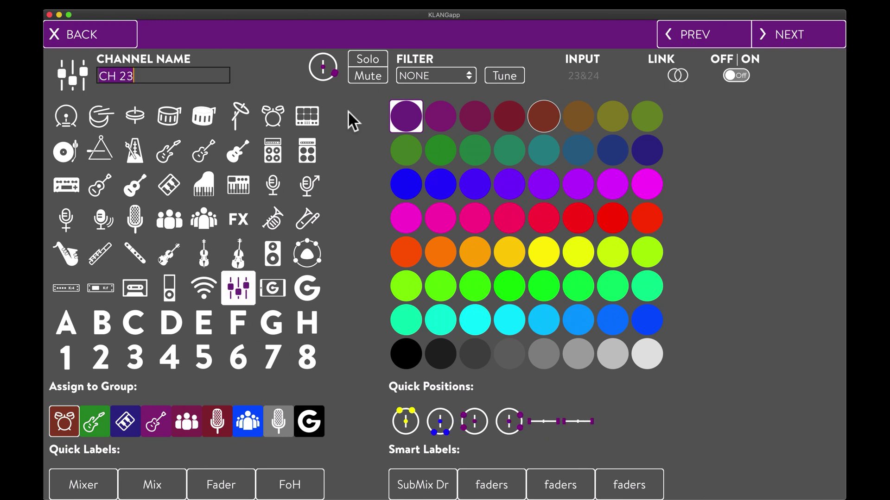
text(SubMix Dr)
key(Return)
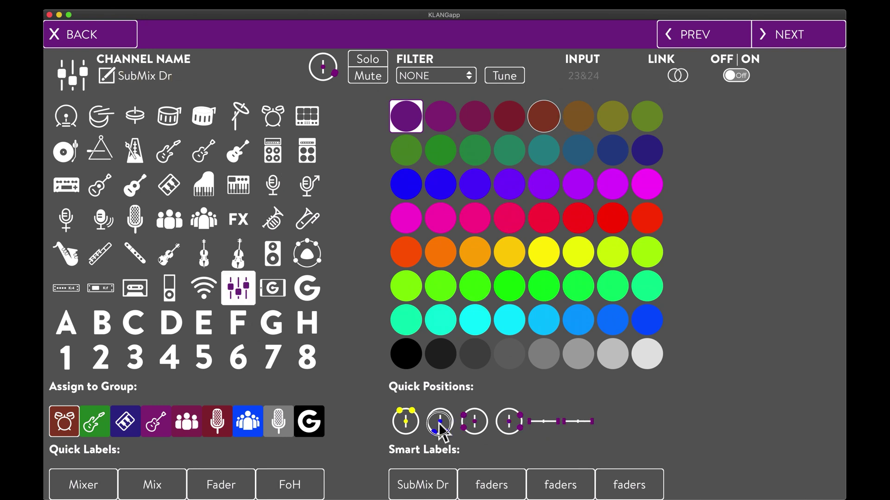
Step: Make channels 25&26 a linked Drum Verb with the FX icon and a pan position
key(Right)
click(238, 219)
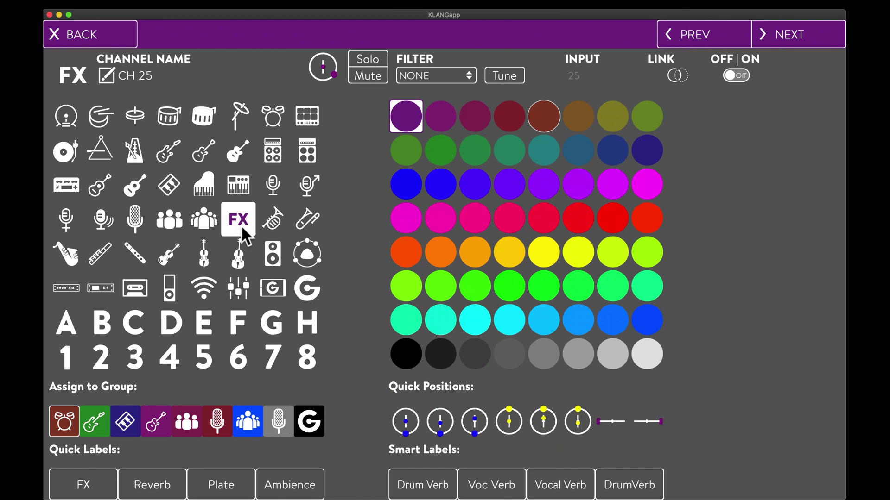
click(677, 76)
key(Return)
text(Drum Verb)
key(Return)
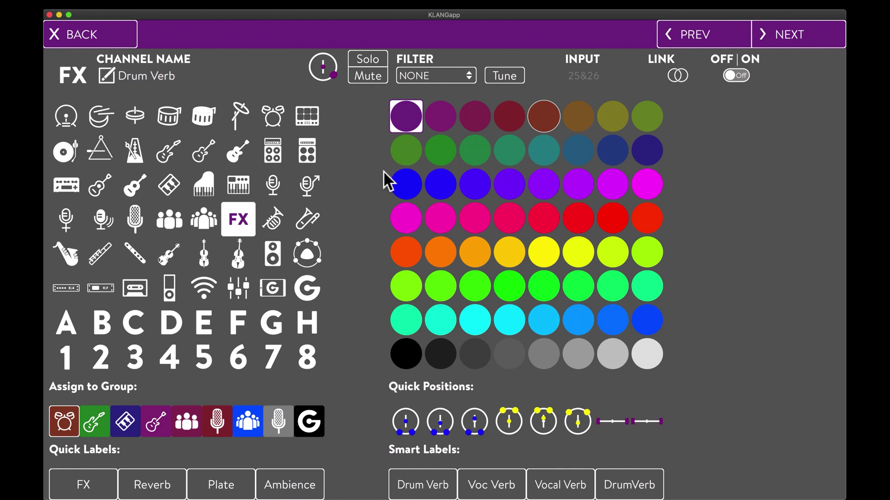
click(440, 421)
Step: Name channel 27 Voc Verb and give it the FX icon
key(Right)
key(Return)
text(Voc Verb)
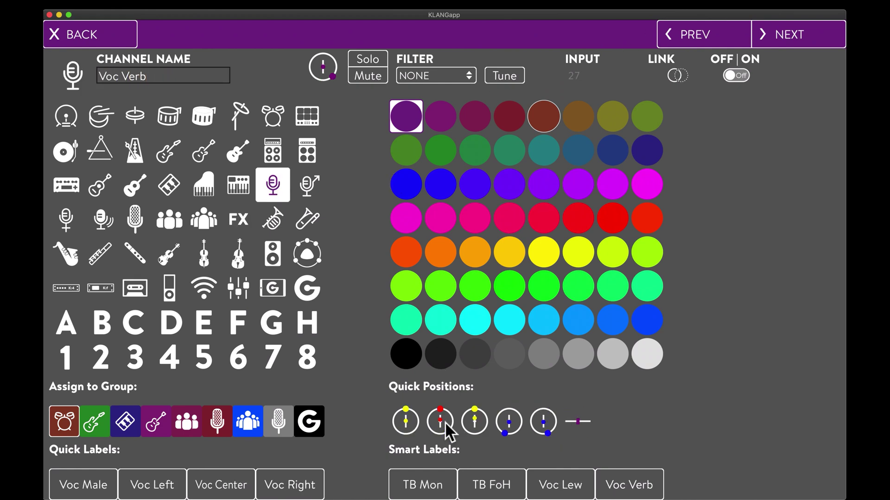
key(Return)
click(238, 221)
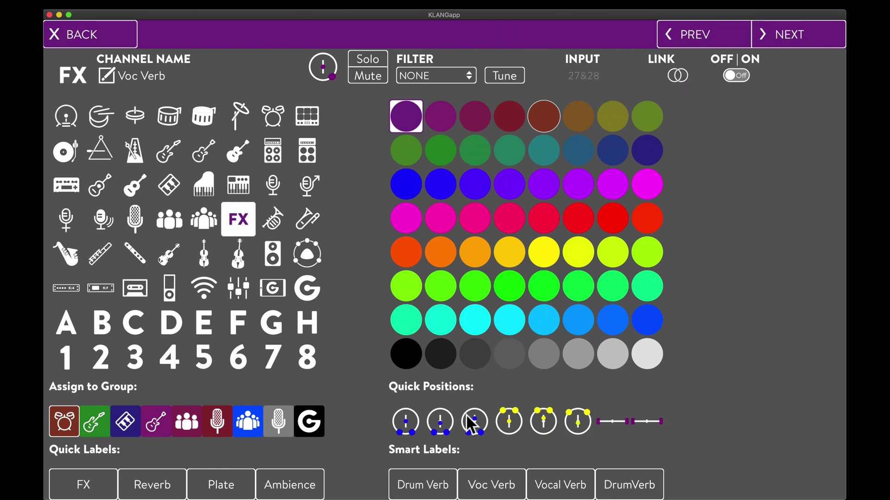
Step: Assign Kick In to the Drums group and step through the drum channels to Bass DI
click(93, 36)
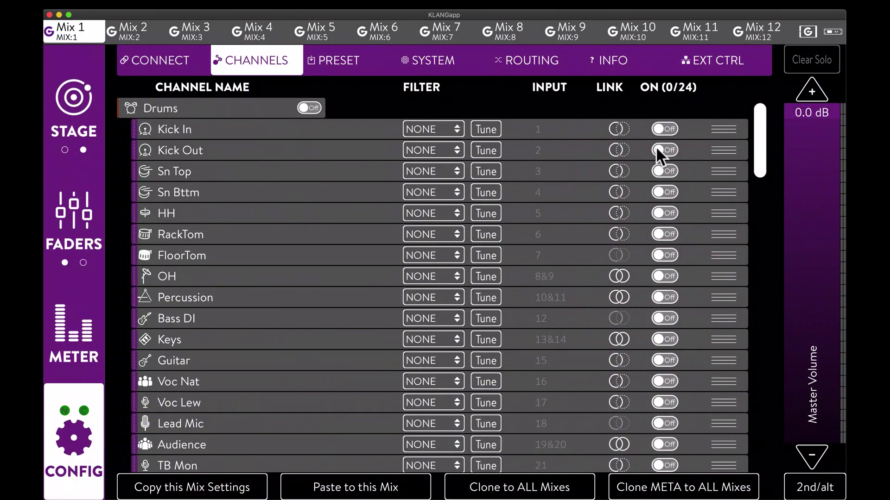
drag(757, 125, 756, 72)
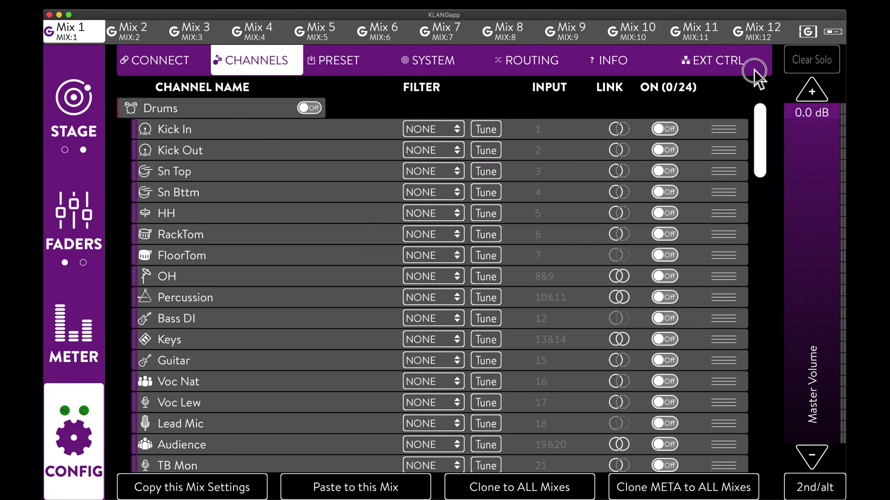
click(171, 134)
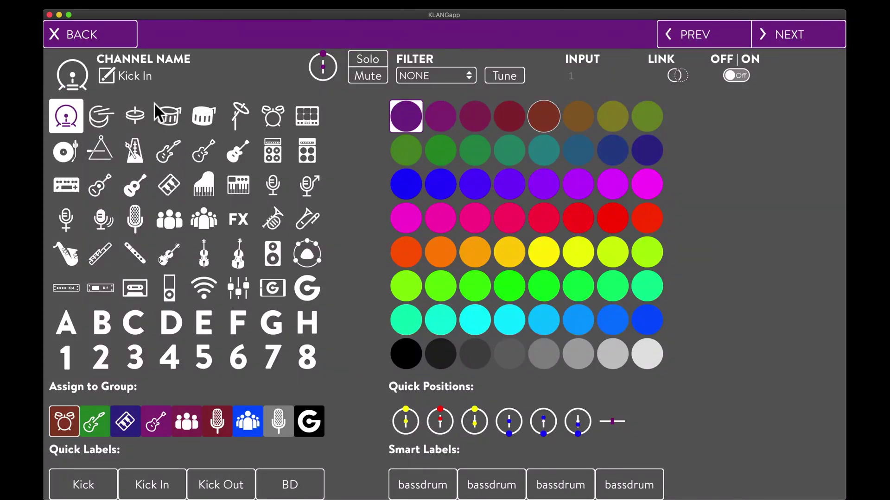
click(73, 433)
key(Right)
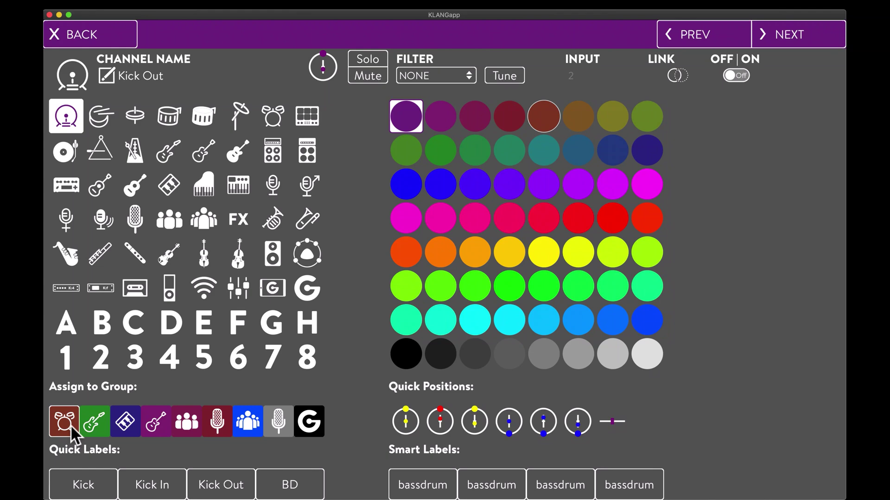
key(Right)
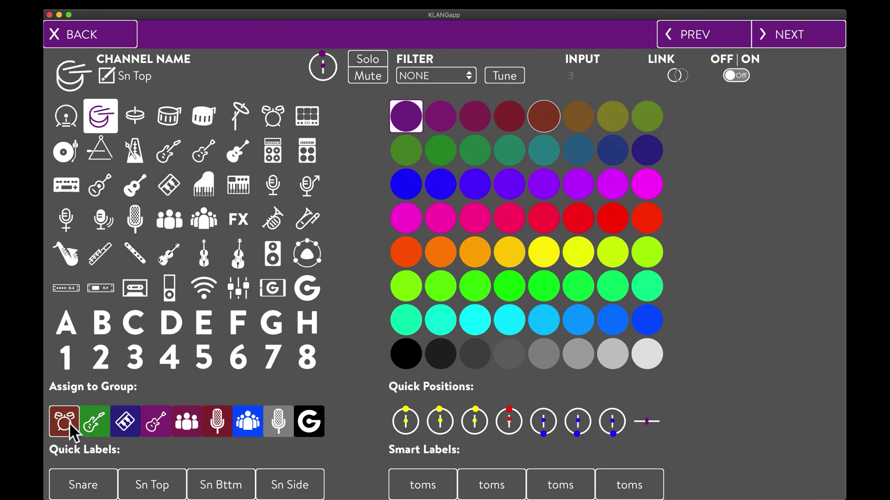
key(Right)
key(Right)
key(Right)
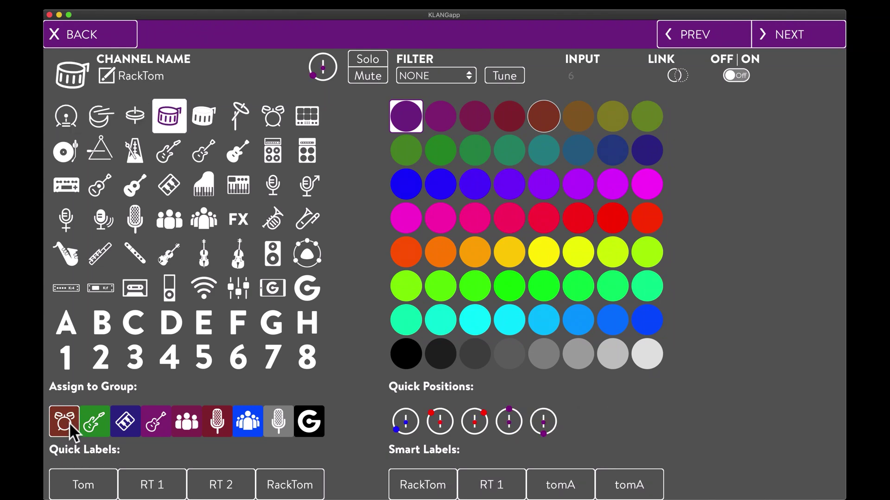
key(Right)
key(Right)
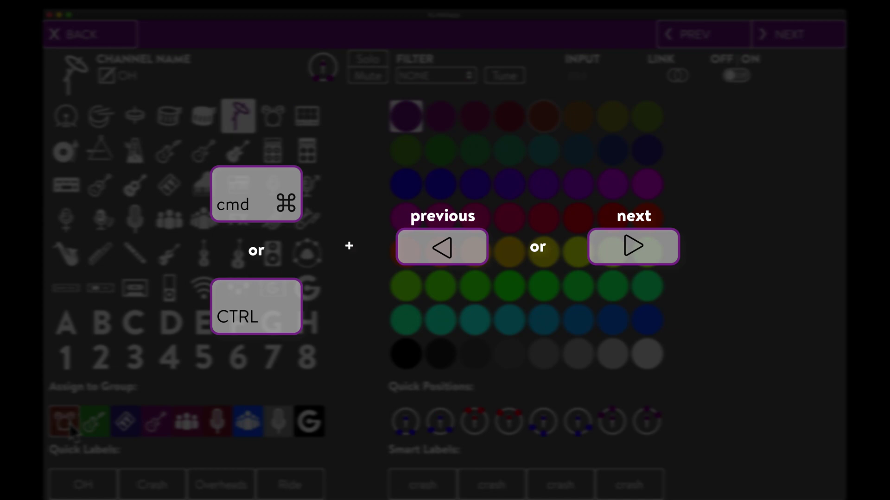
key(Right)
key(Right)
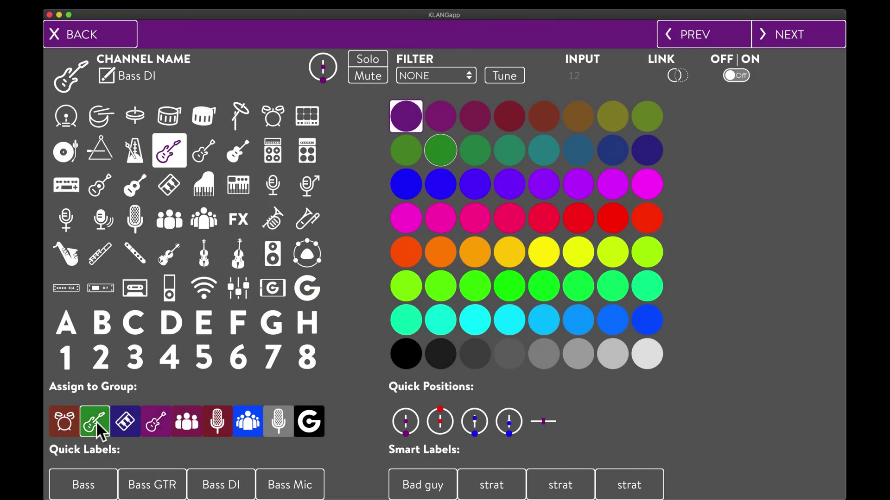
Step: Assign Keys, Guitar and Voc Nat/Voc Lew to Keys, Guitar and BG Vocal groups
key(Right)
click(132, 420)
key(Right)
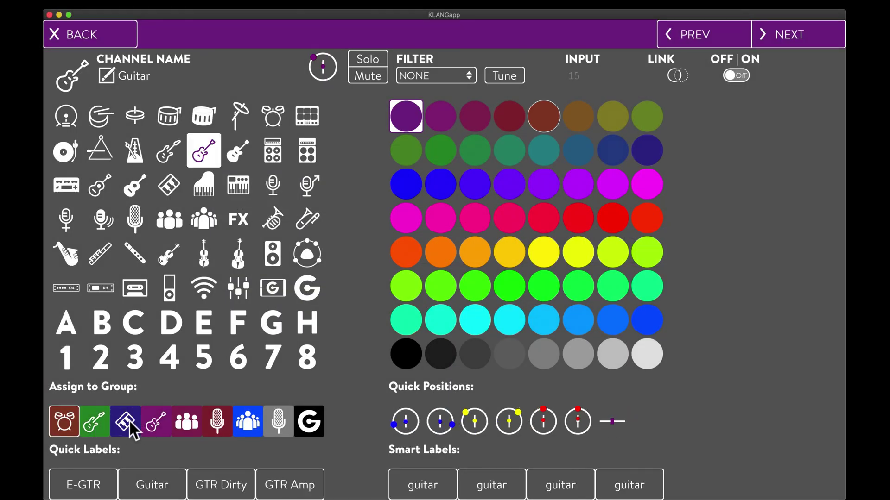
click(160, 423)
key(Right)
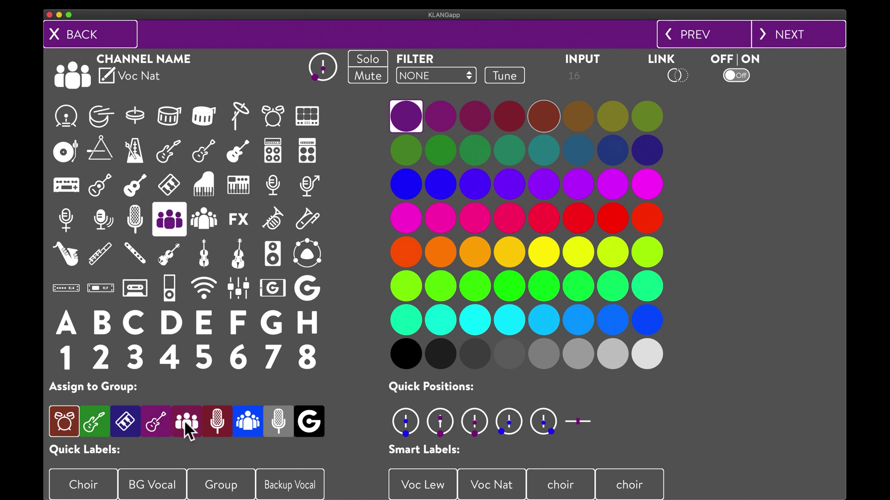
click(186, 422)
key(Right)
click(188, 421)
Step: Assign Lead Mic, Audience and TB Mon/TB FoH to their groups, then step past Voc Verb
key(Right)
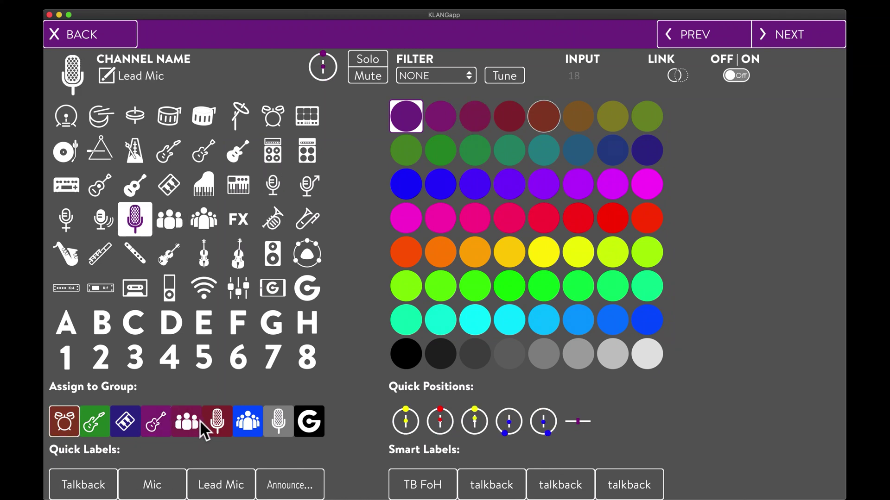
click(215, 419)
key(Right)
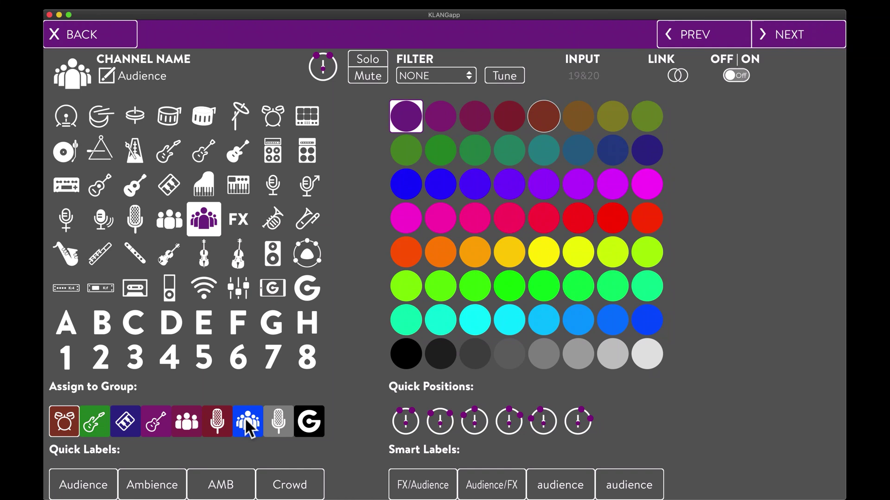
click(245, 418)
key(Right)
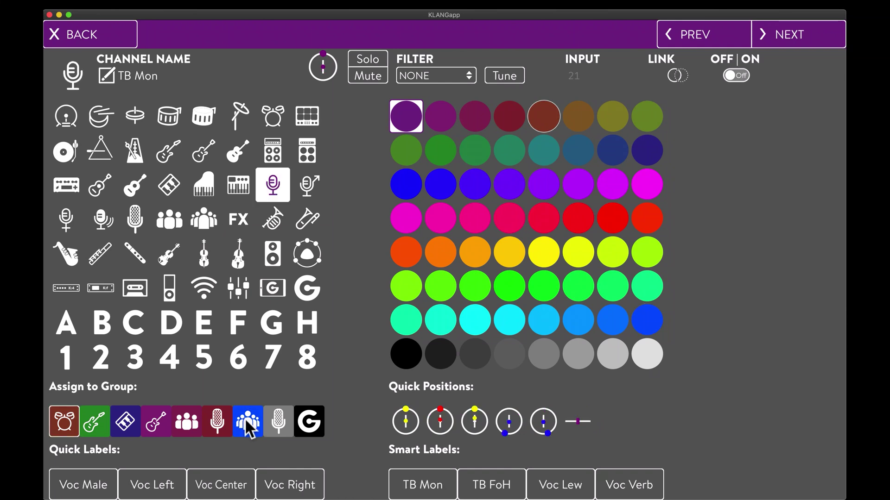
click(274, 418)
key(Right)
click(274, 418)
key(Right)
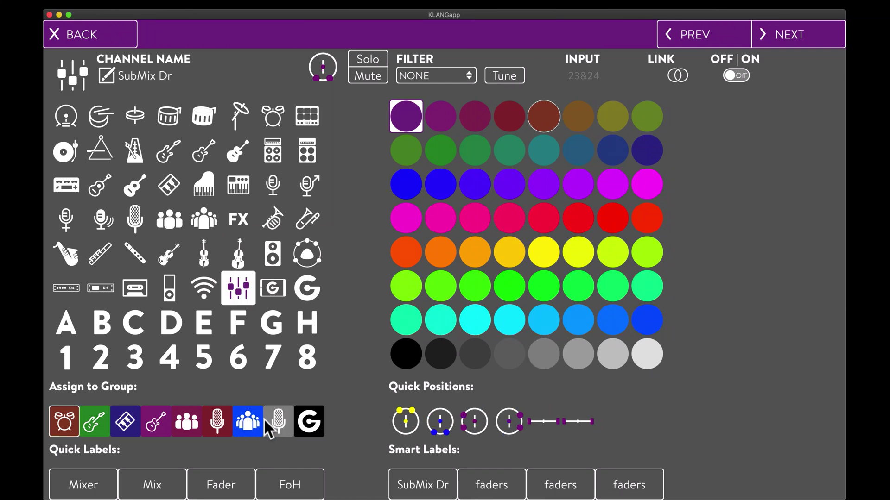
key(Right)
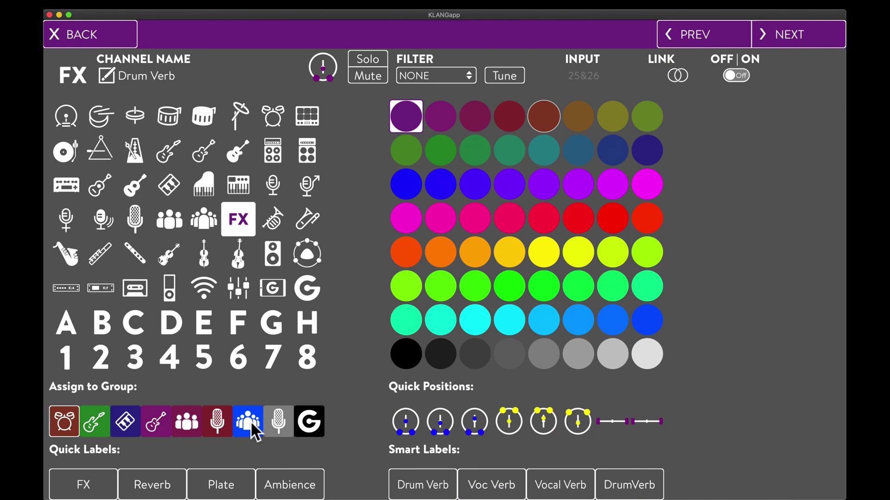
key(Right)
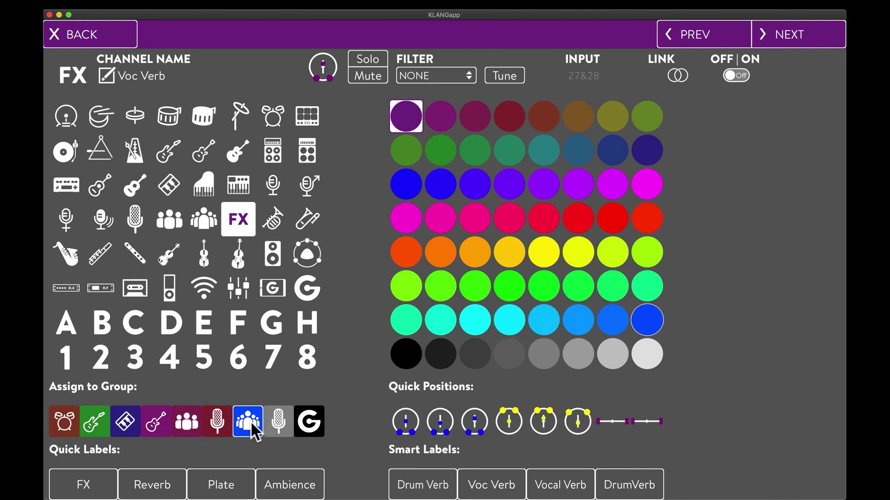
key(Right)
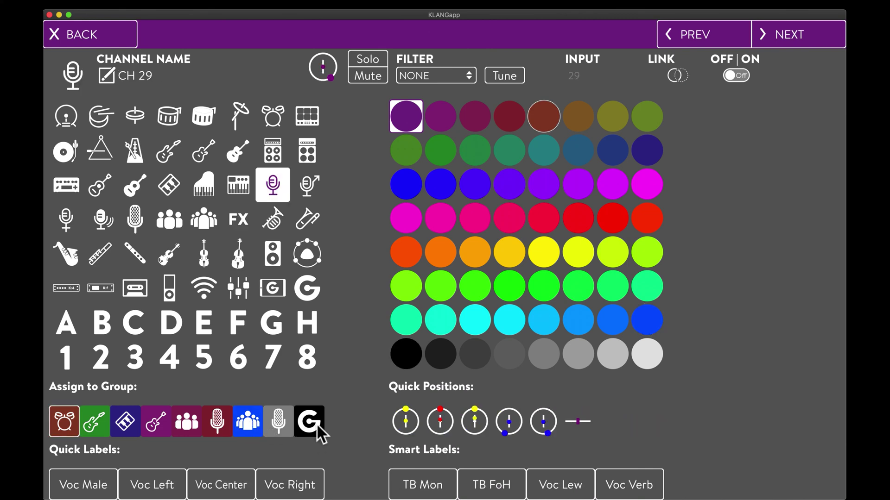
Step: Step past the unused channels from CH 29 onward without assigning them
key(Right)
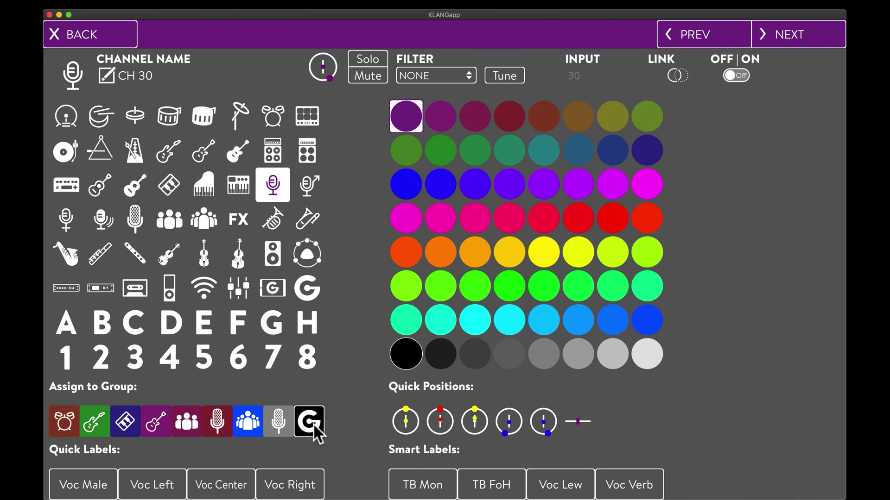
key(Right)
key(Right)
key(Right)
key(Right)
key(Right)
key(Right)
key(Right)
key(Right)
key(Right)
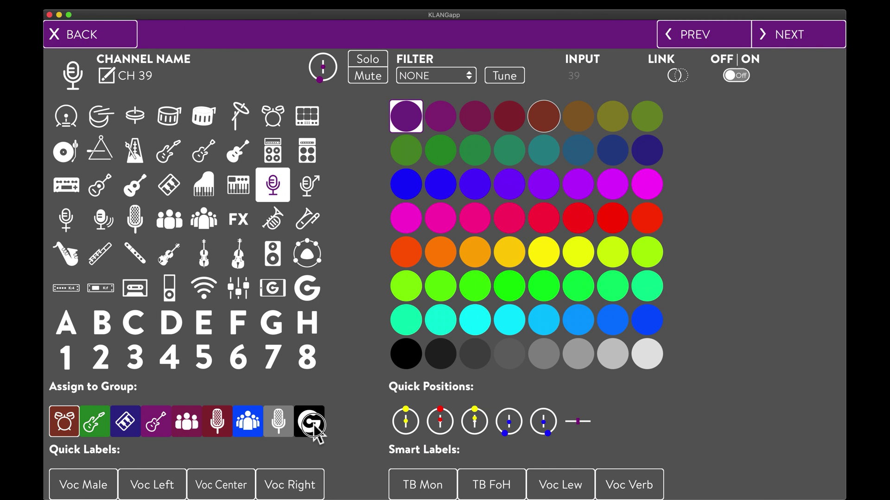
key(Right)
key(Right)
key(Right)
key(Right)
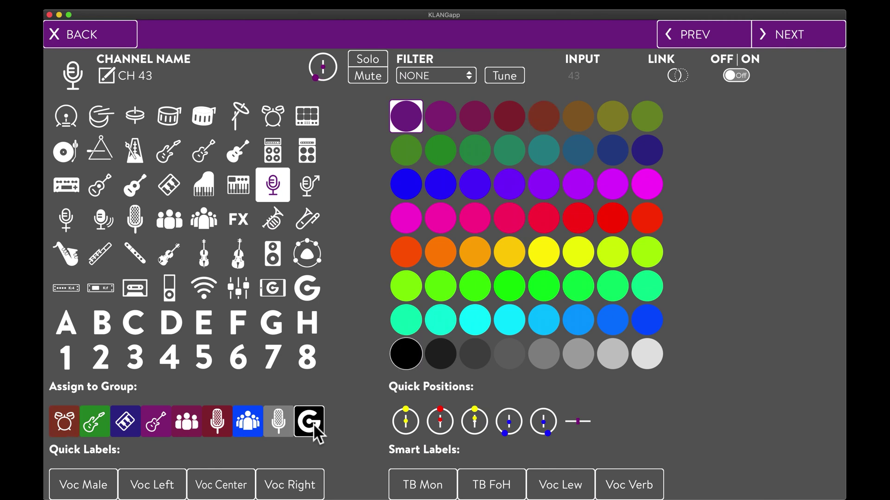
key(Right)
key(Right)
key(Right)
key(Right)
key(Right)
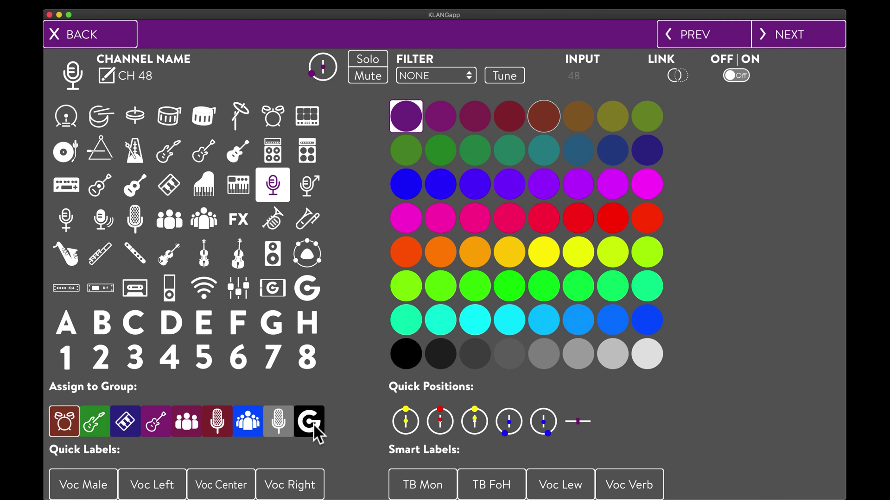
key(Right)
key(Right)
key(Right)
key(Right)
key(Right)
key(Right)
key(Right)
key(Right)
key(Right)
key(Right)
key(Right)
key(Right)
key(Right)
key(Right)
key(Right)
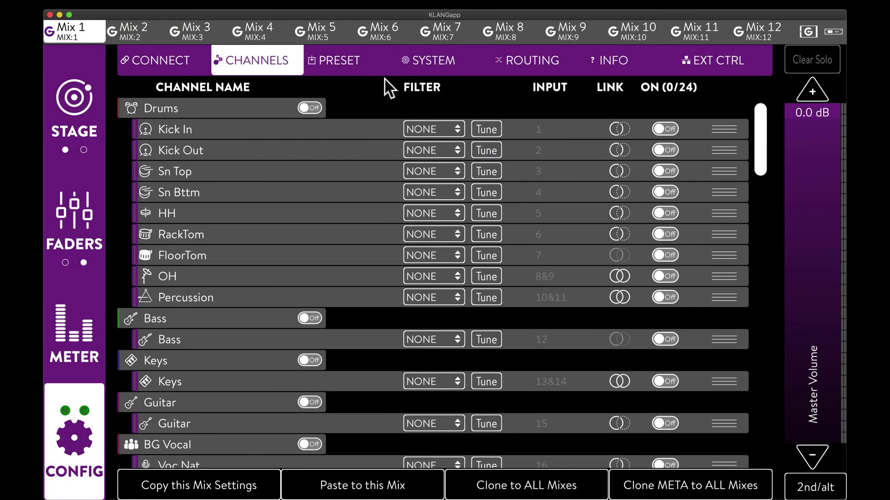
Step: Switch on Drums, Bass, Keys, Guitar, BG Vocal, Lead Mic, Audience/FX and Talkback groups
click(310, 105)
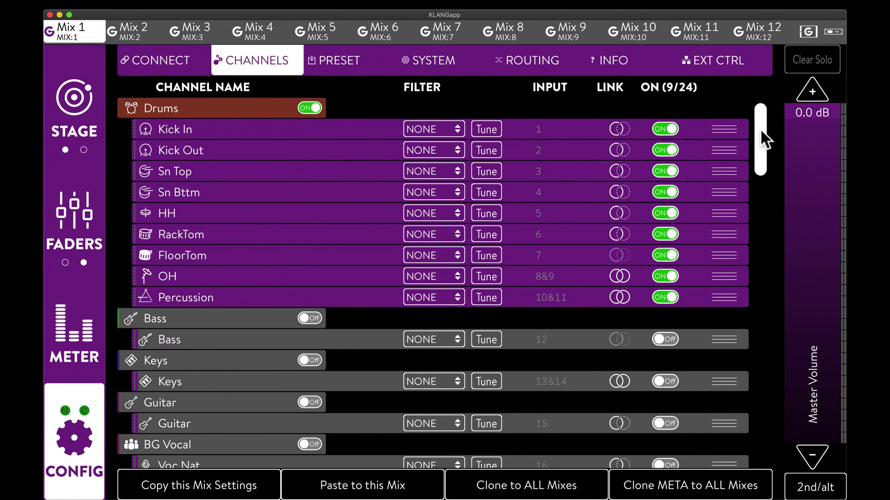
drag(761, 139, 761, 181)
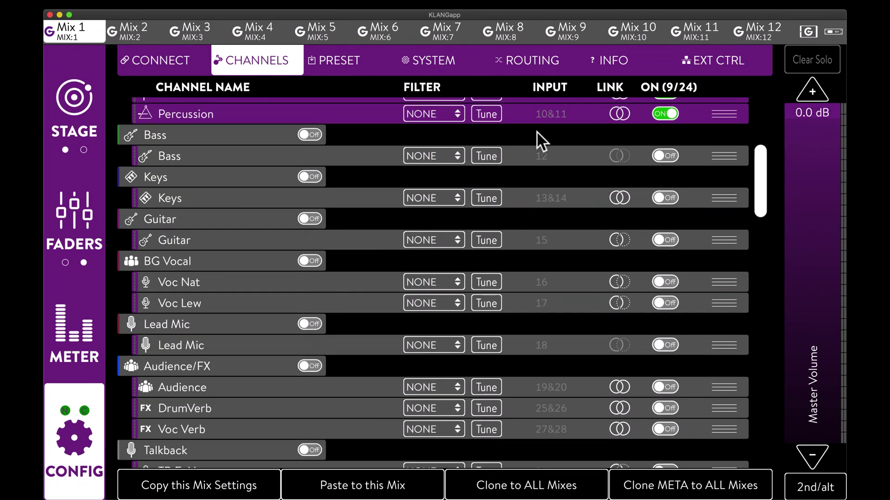
click(309, 134)
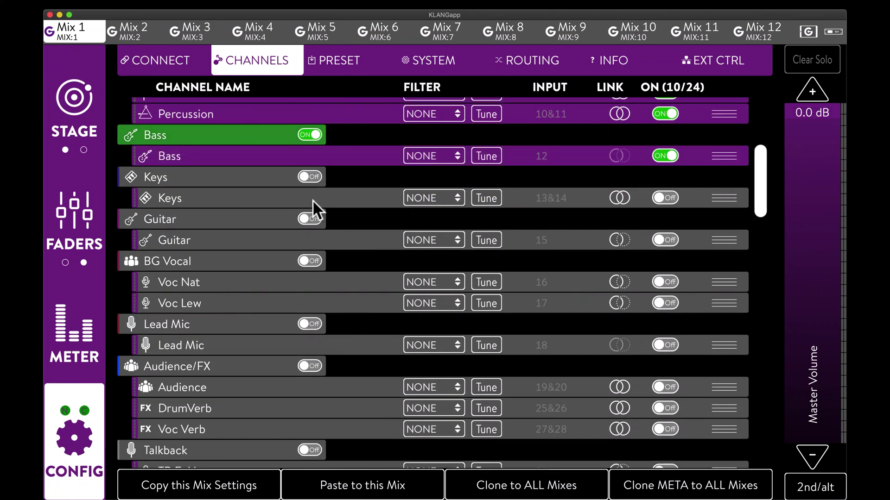
click(309, 177)
click(311, 218)
click(310, 261)
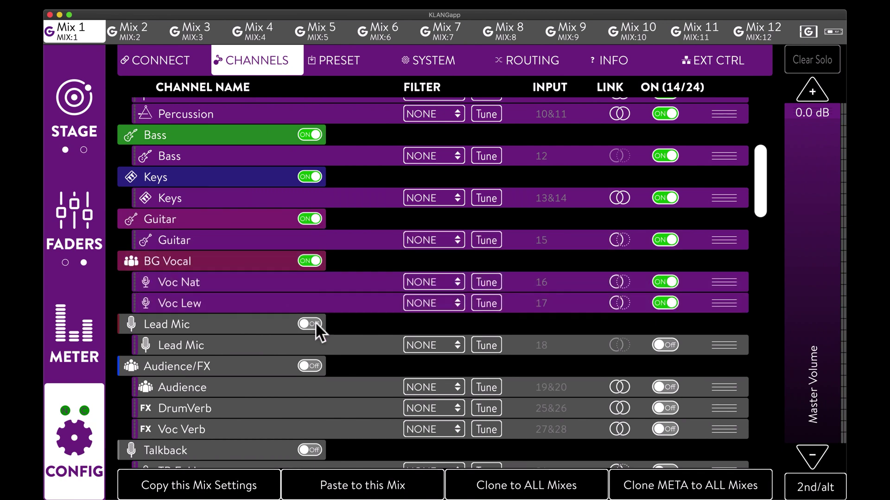
click(308, 324)
click(312, 366)
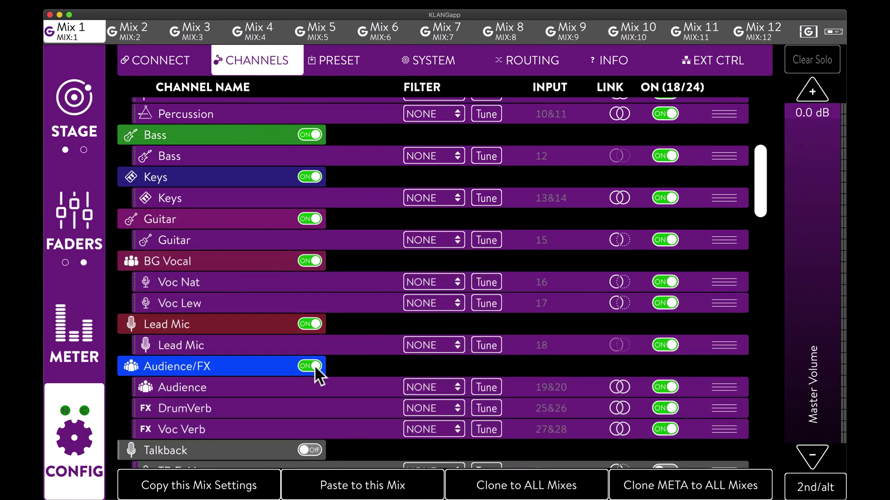
click(308, 446)
drag(760, 182, 756, 99)
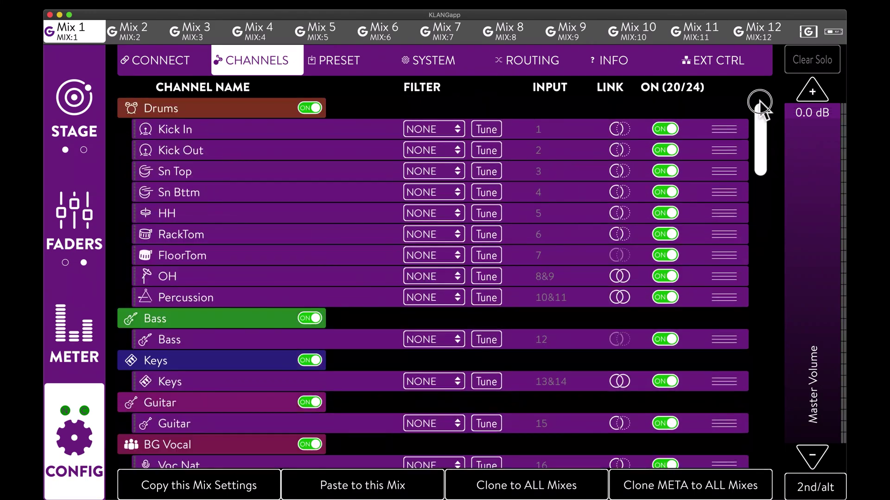
Step: Assign each group's colour to its members, Drums through Talkback, then return to the list
click(193, 104)
click(191, 412)
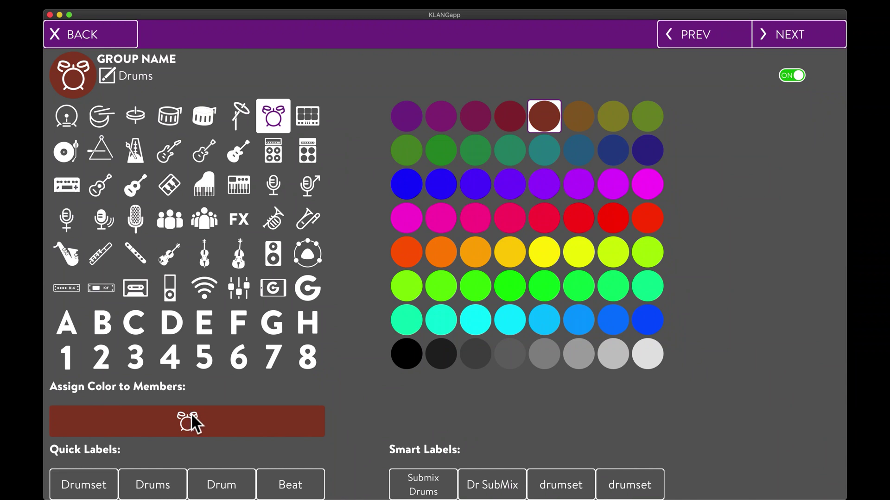
click(190, 421)
click(190, 421)
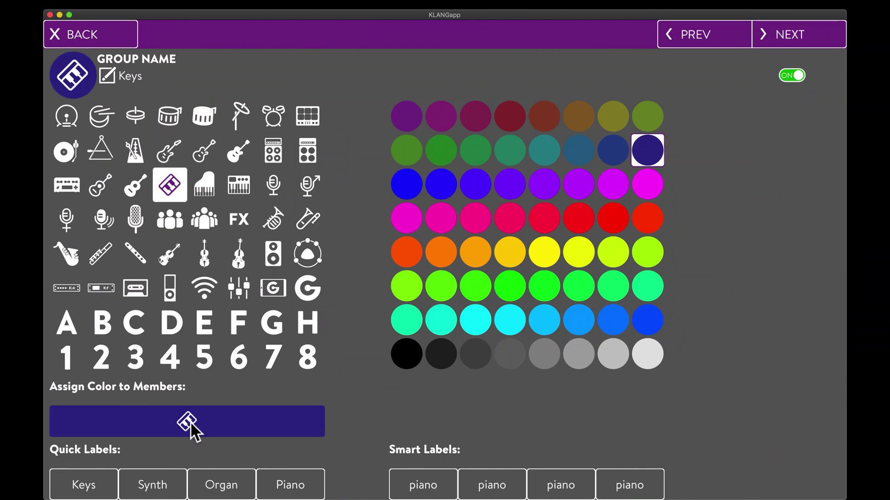
click(191, 421)
click(191, 421)
click(190, 421)
click(190, 421)
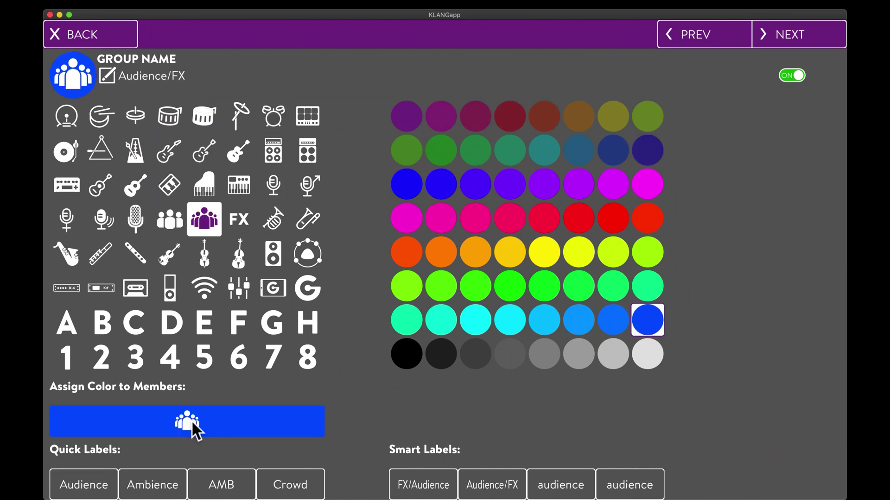
click(191, 421)
click(192, 421)
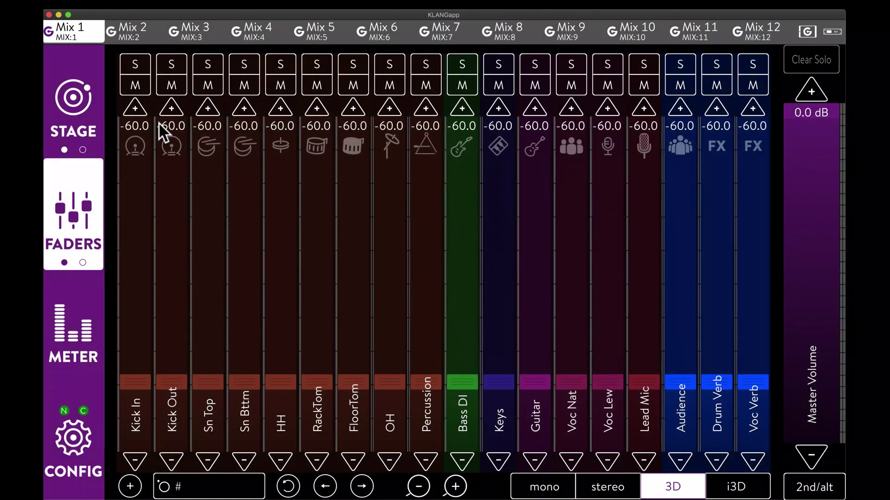
Step: Move all channel faders together to -12.0 dB, checking Mix 2 before returning to Mix 1
click(811, 91)
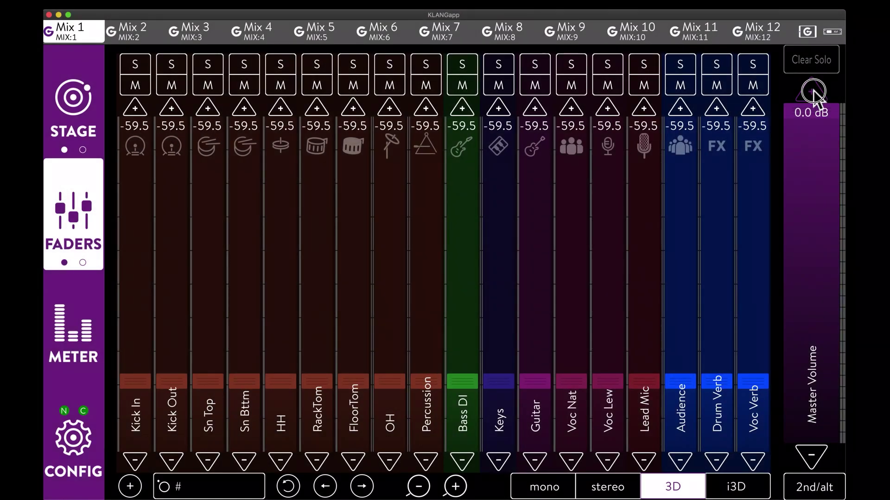
drag(811, 92, 812, 92)
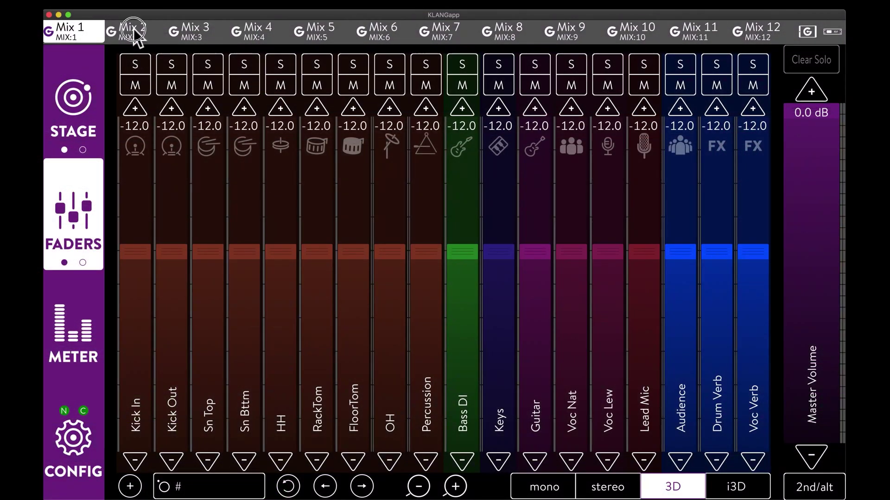
click(133, 30)
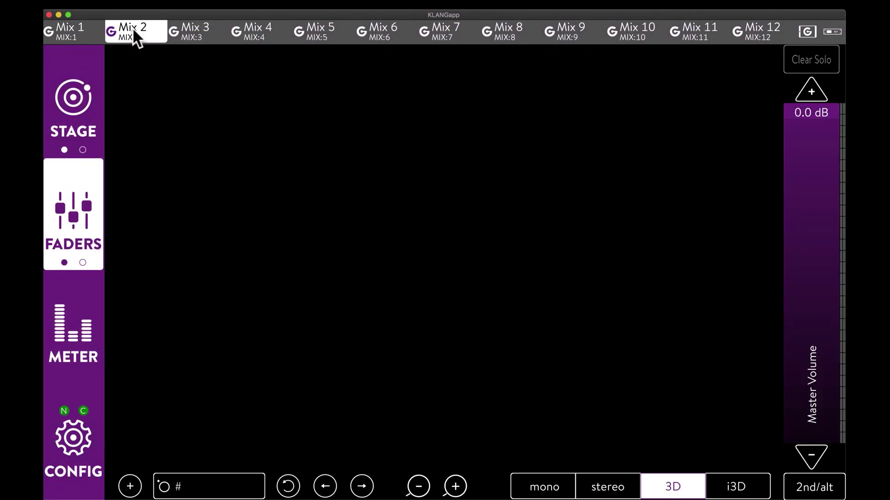
click(61, 28)
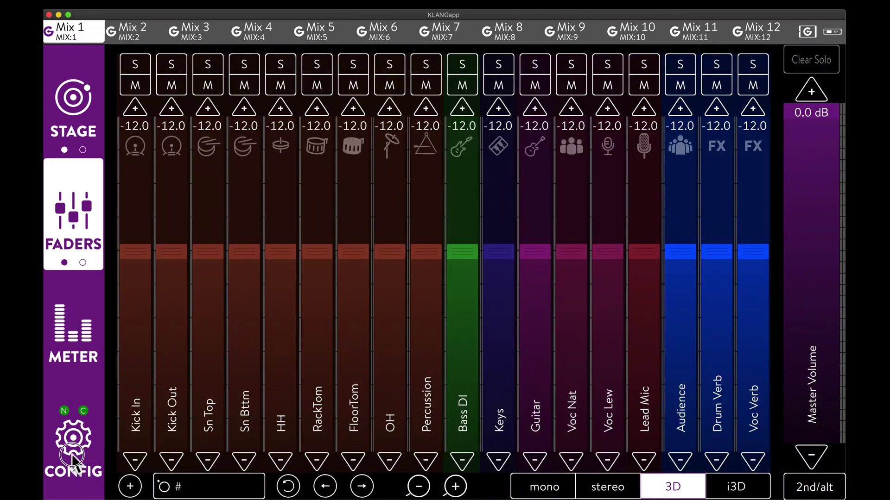
Step: Clone Mix 1's settings to all mixes, then confirm Mix 2's faders match at -12.0 dB
click(72, 455)
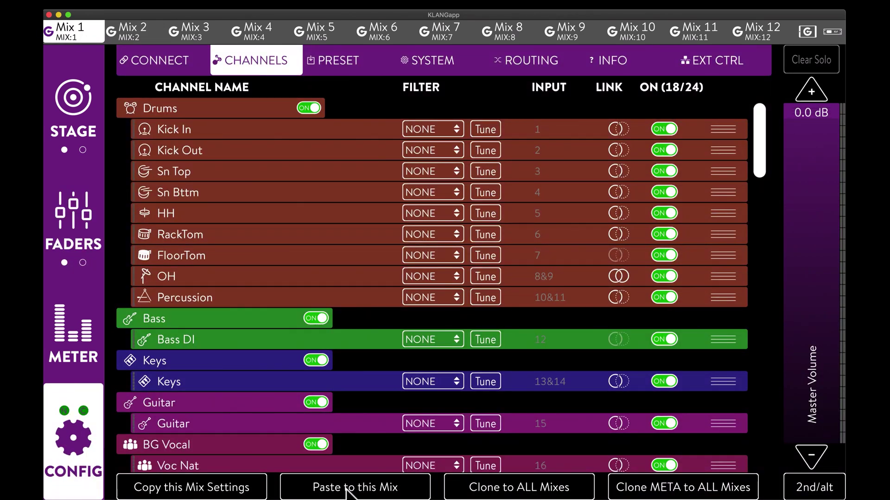
click(565, 488)
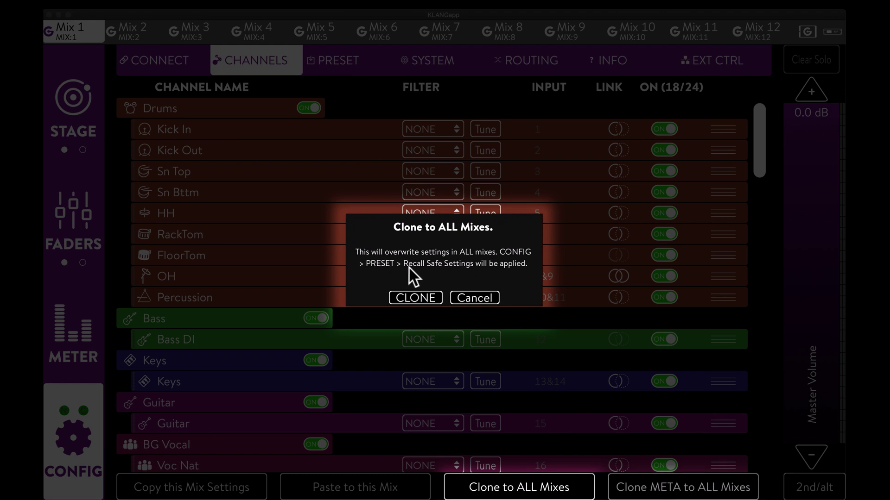
click(485, 294)
click(339, 60)
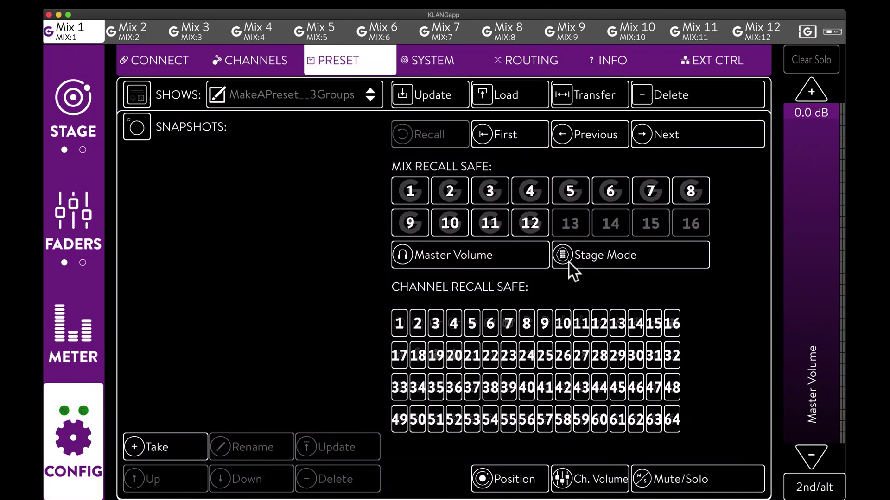
click(253, 62)
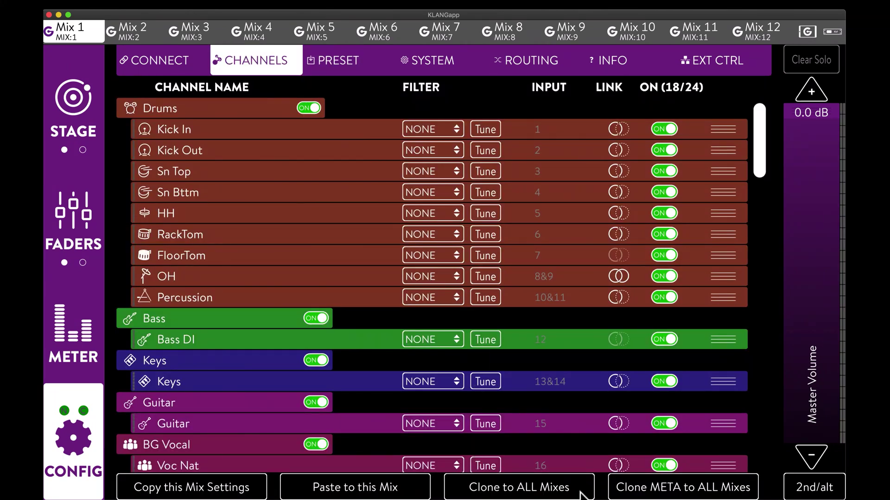
click(679, 493)
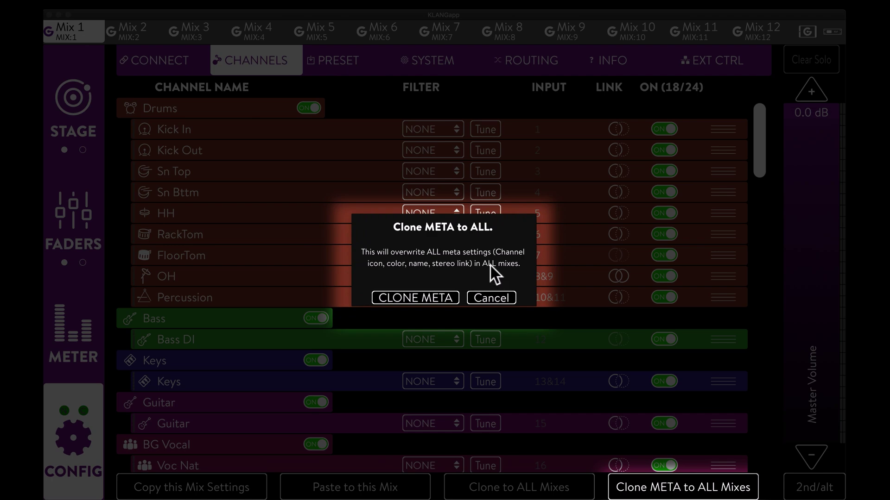
click(494, 298)
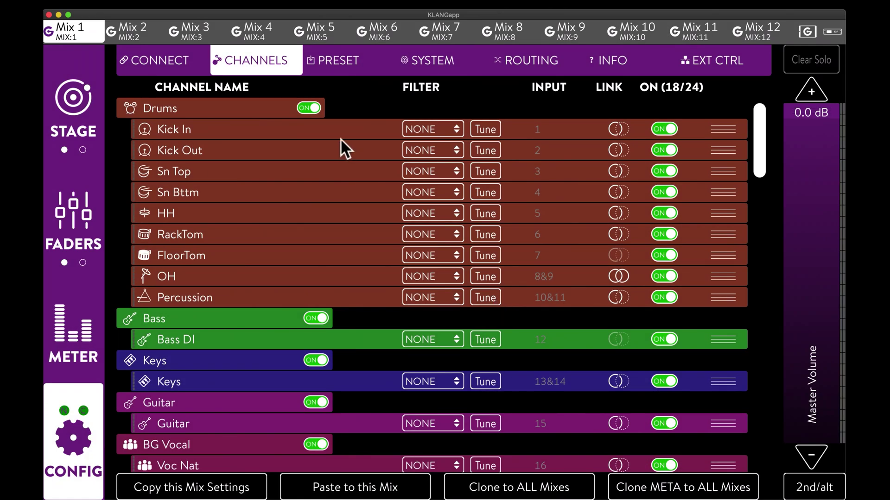
click(512, 485)
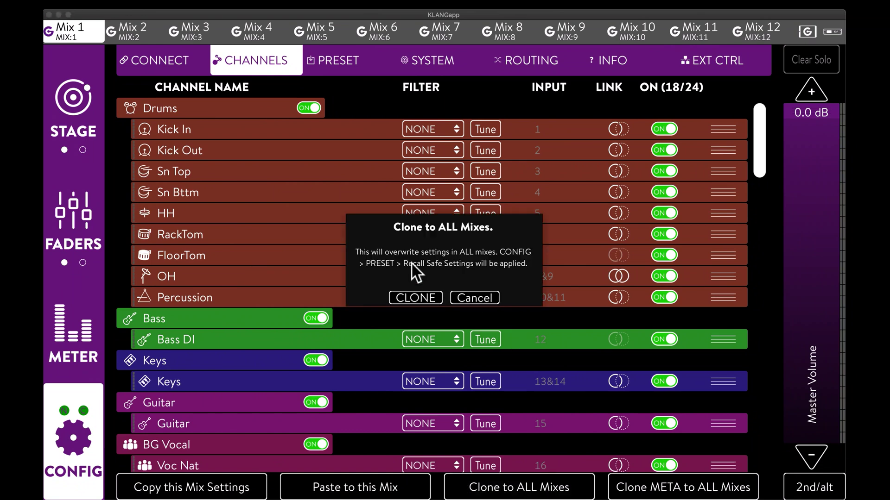
click(412, 298)
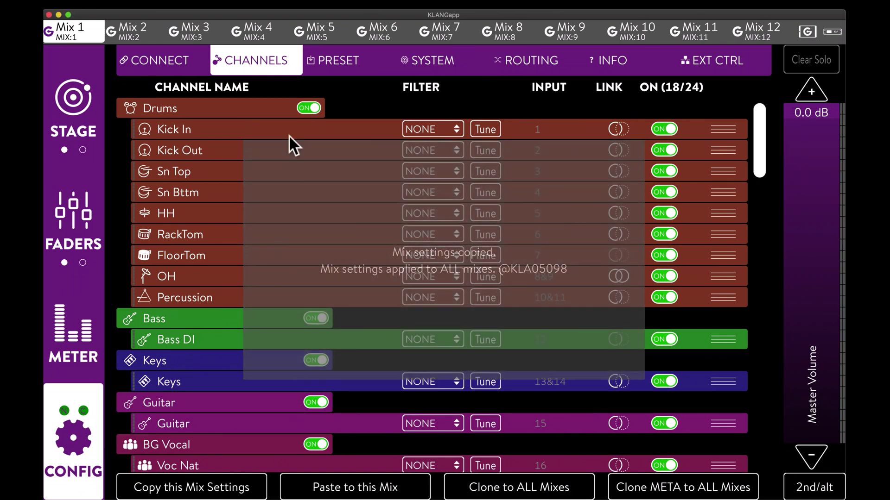
click(88, 218)
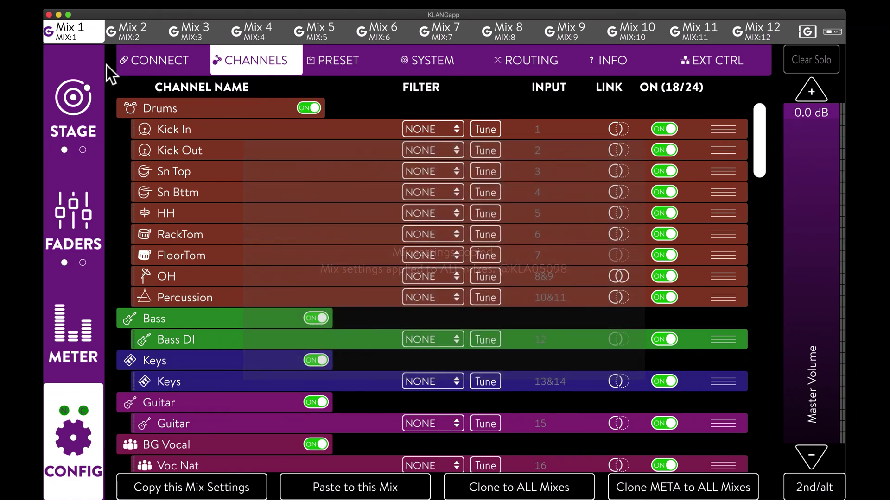
click(136, 29)
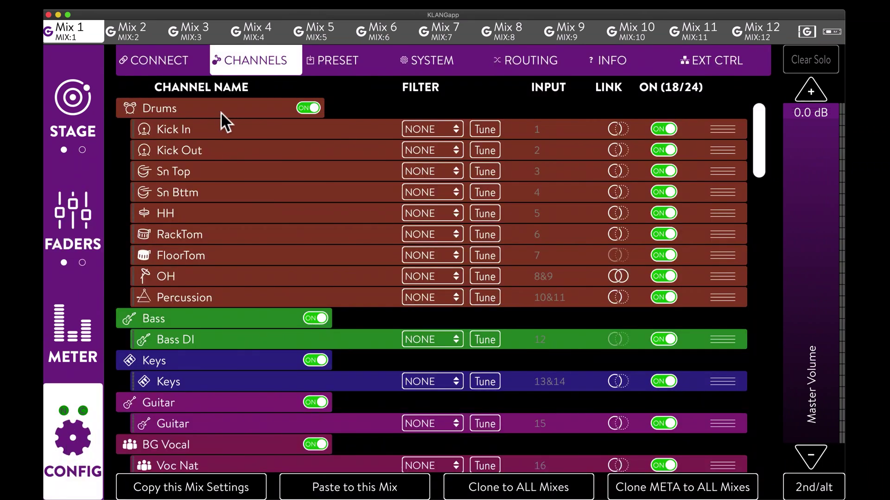
Step: Name Mix 1 Drums, Mix 2 Bass and Mix 3 Percussion
click(162, 61)
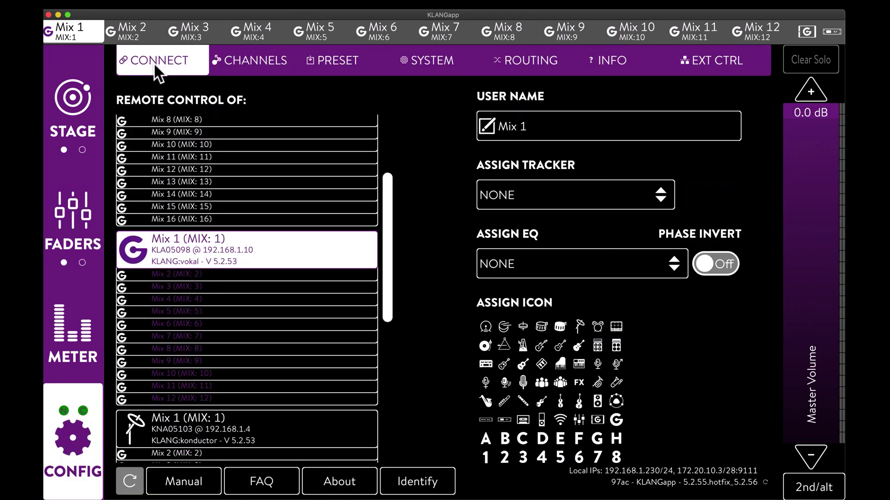
click(528, 128)
key(super+a)
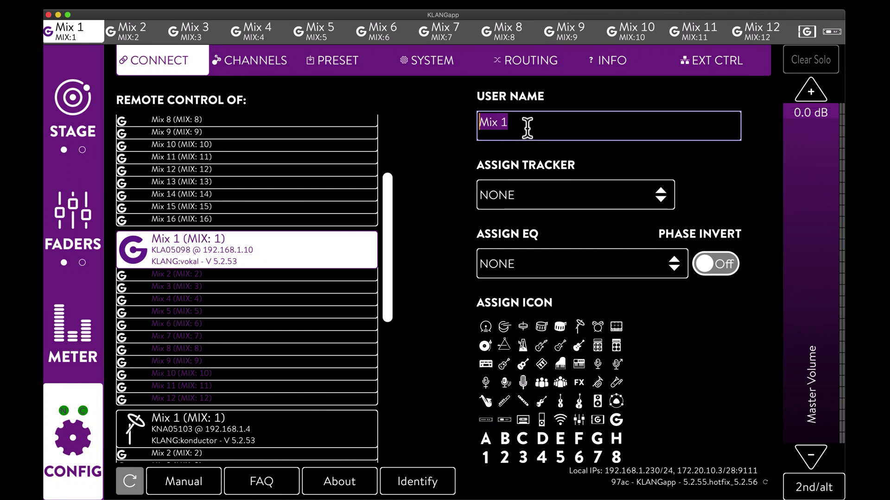
text(Drums)
key(Return)
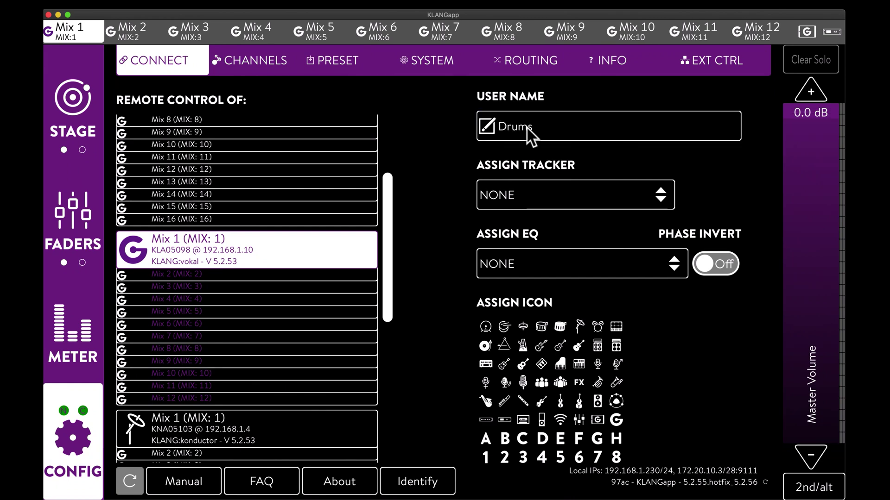
click(527, 128)
key(super+a)
text(Bass)
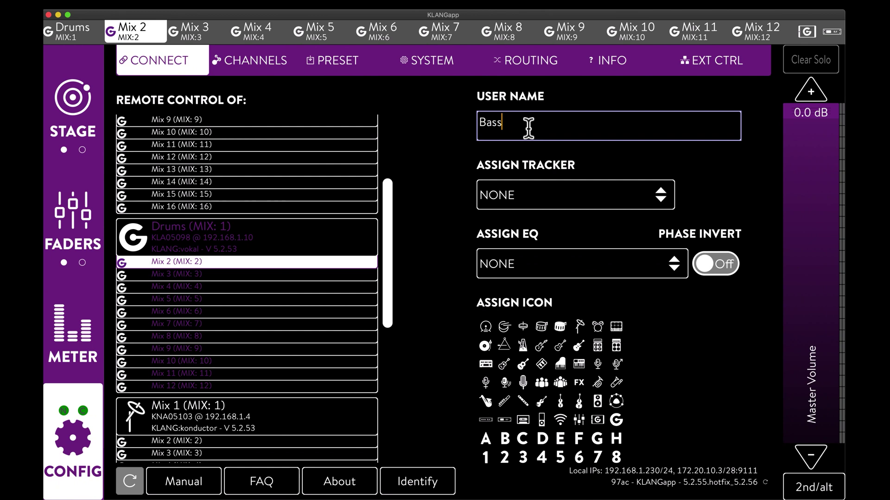
key(Return)
click(528, 128)
key(super+a)
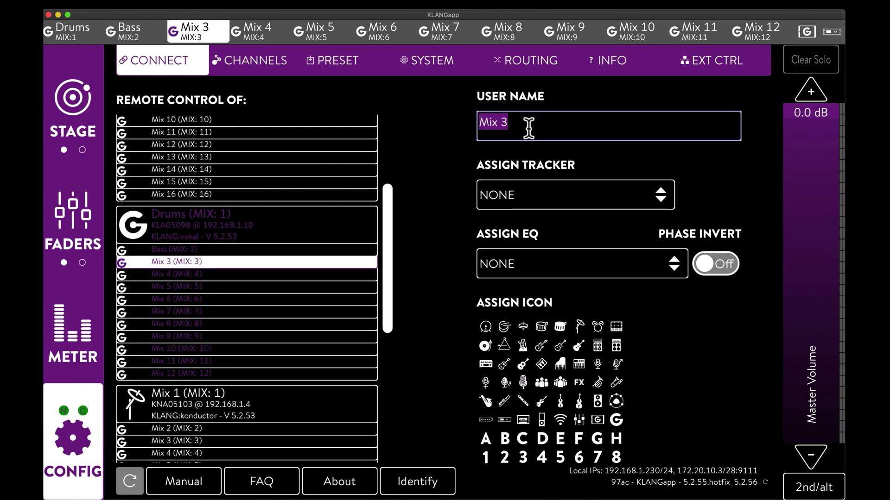
text(Percussion)
key(Return)
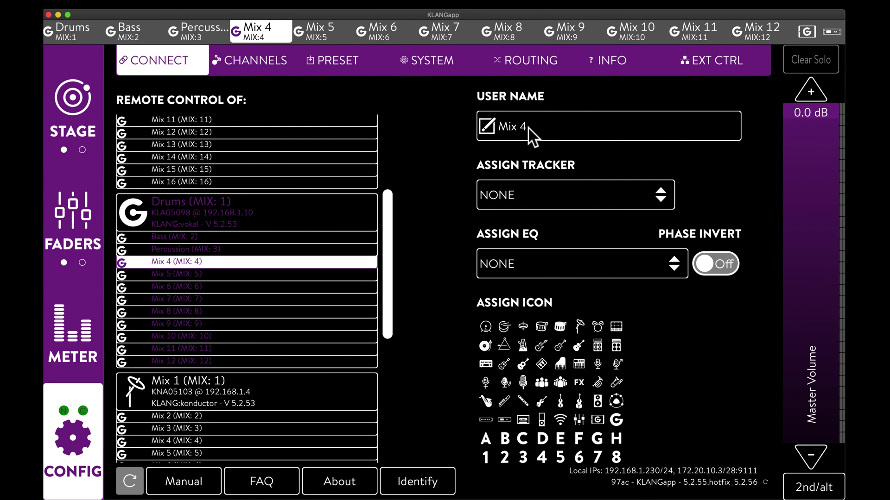
Step: Name Mix 4 Keys, Mix 5 GTR and Mix 6 BVoc Nat
click(528, 128)
key(super+a)
text(Keys)
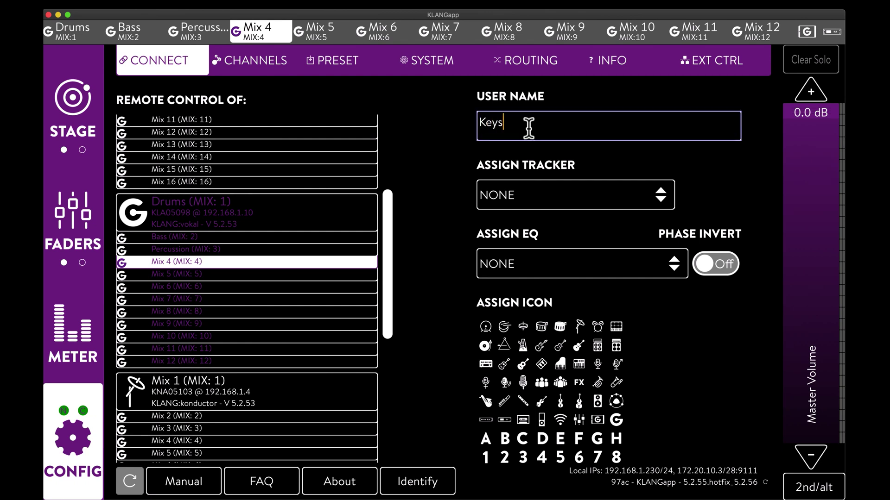
key(Return)
click(528, 128)
key(super+a)
text(GTR)
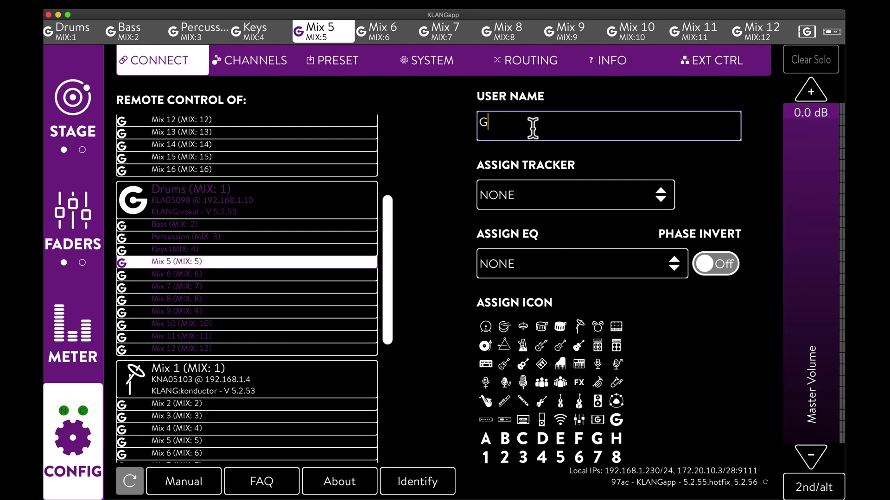
key(Return)
click(532, 129)
key(super+a)
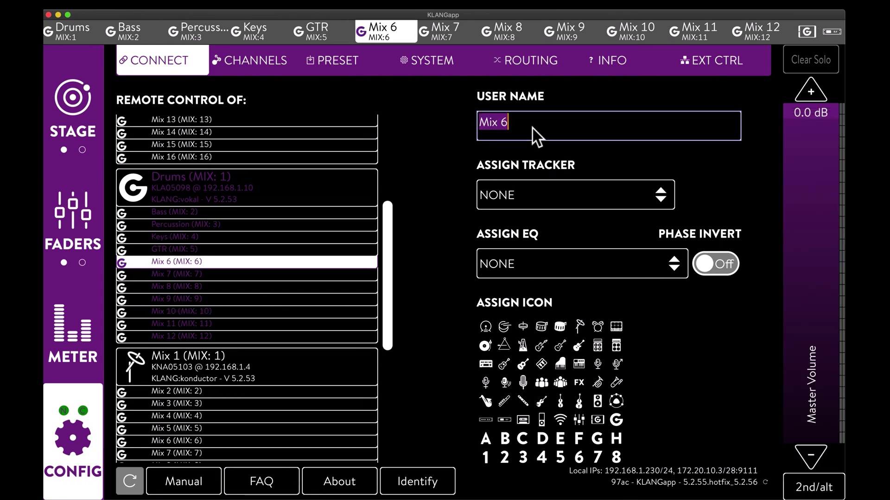
text(BVoc N)
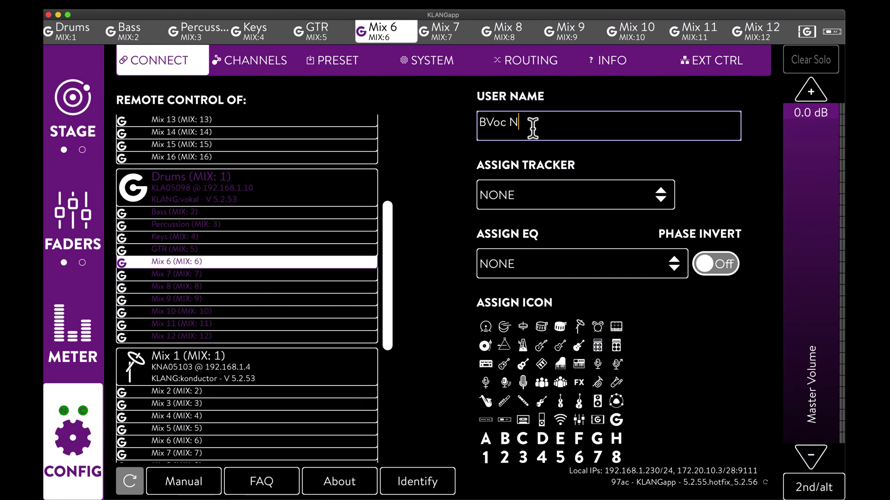
text(at)
key(Return)
Step: Name Mix 7 BVoc Lew and Mix 8 LEAD VOC
click(533, 129)
key(super+a)
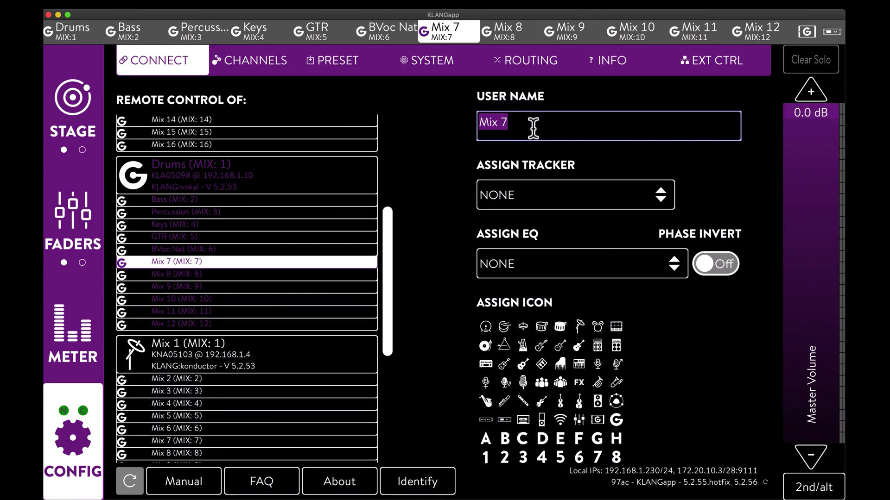
text(BVoc Lew)
key(Return)
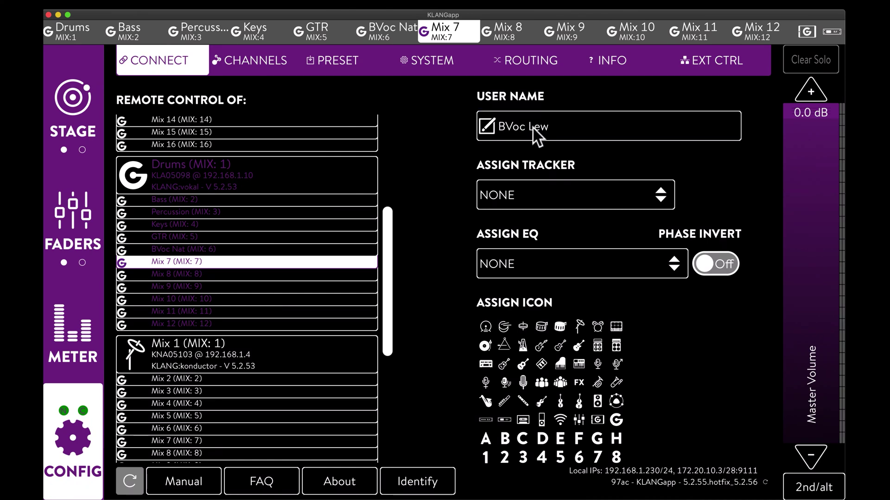
click(533, 129)
key(super+a)
text(LEAD VOC)
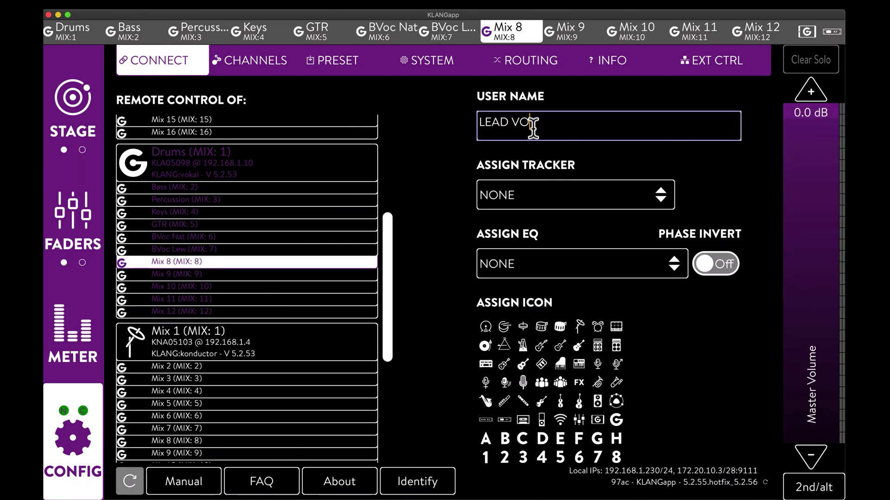
Step: Give LEAD VOC, BVoc Lew and BVoc Nat microphone icons and GTR a guitar icon
click(524, 382)
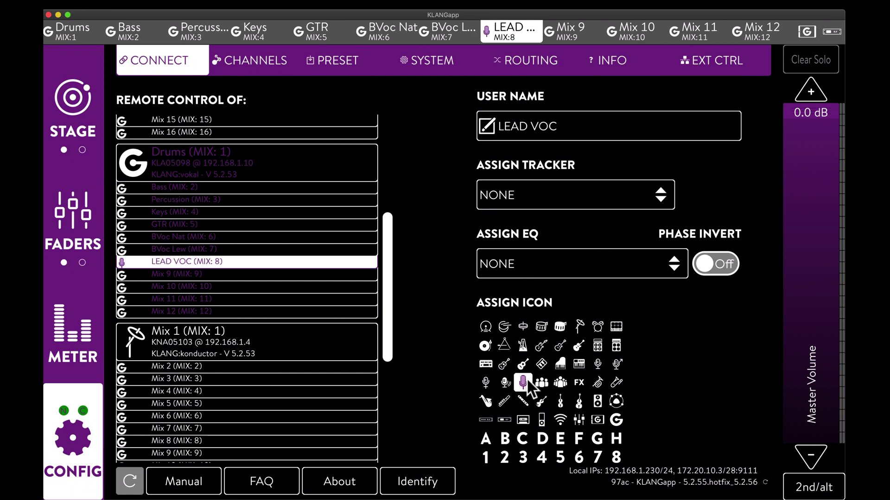
click(451, 33)
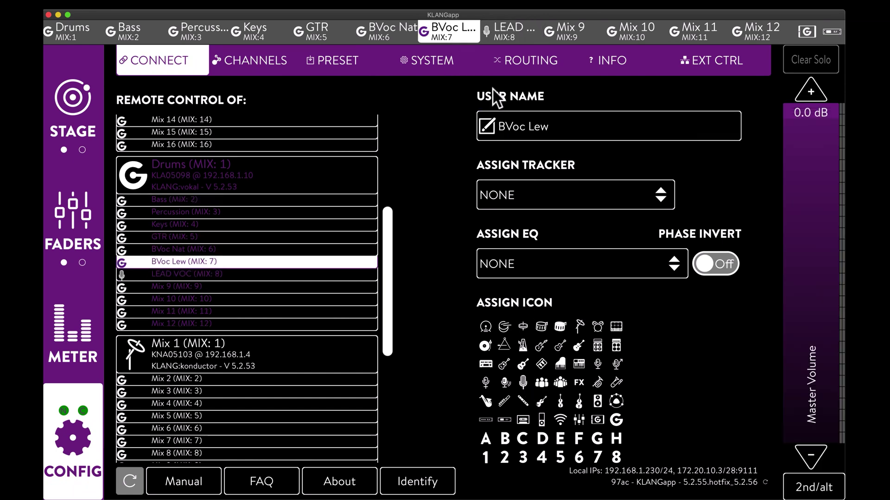
click(597, 364)
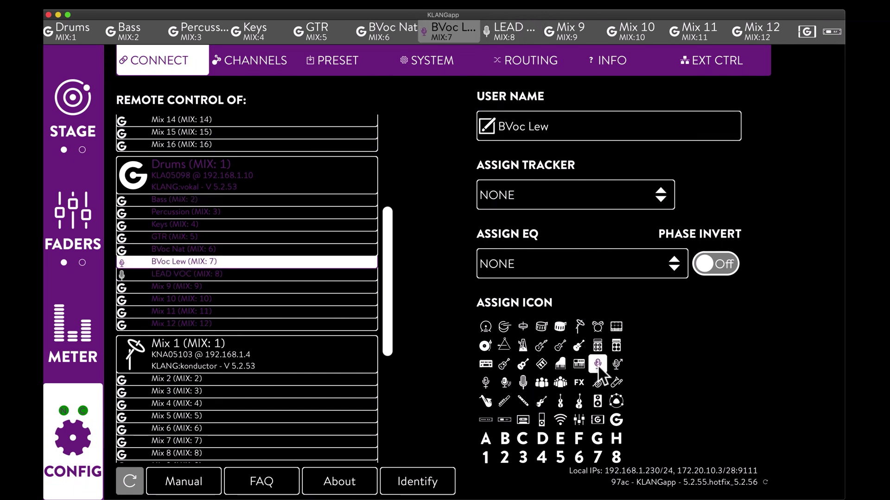
key(Left)
click(597, 364)
key(Left)
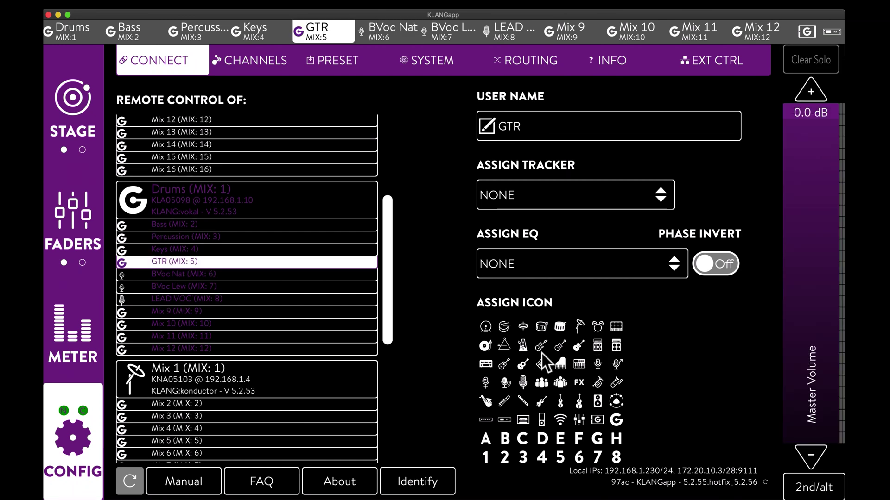
click(561, 345)
Step: Give Keys a keyboard icon, Percussion a triangle, Bass a guitar and Drums a drum kit
key(Left)
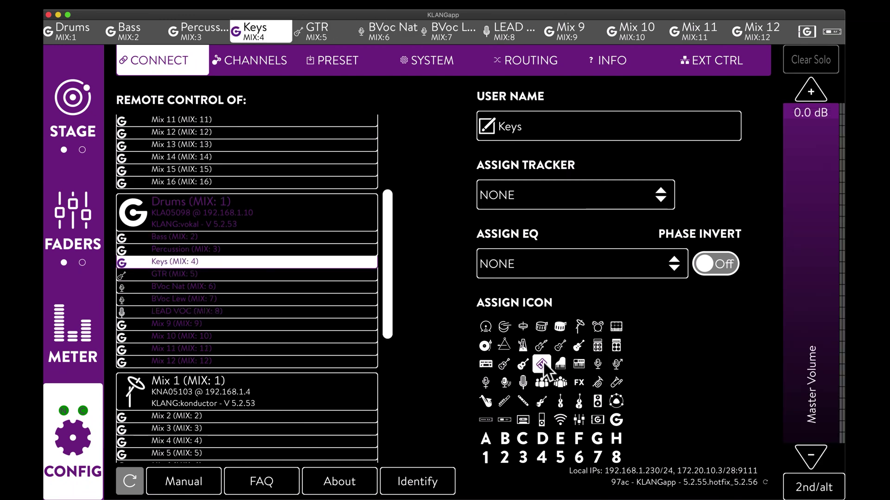
click(541, 364)
key(Left)
click(511, 345)
key(Left)
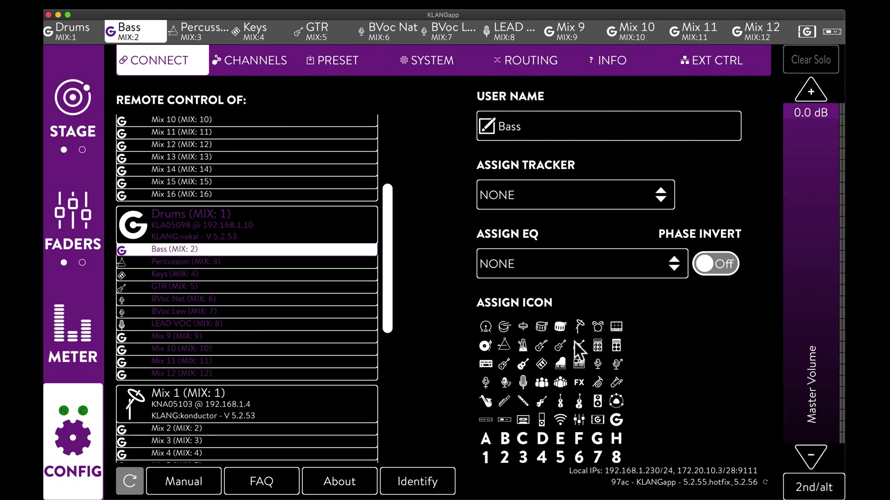
click(542, 346)
key(Left)
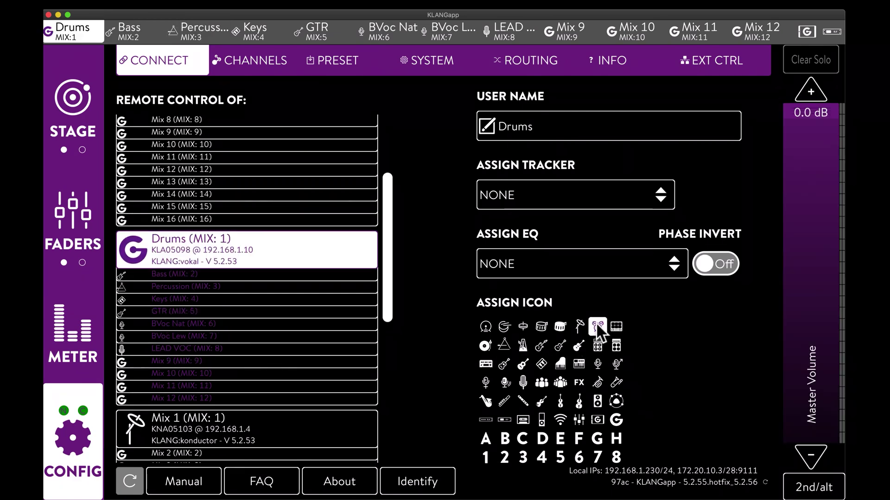
click(597, 326)
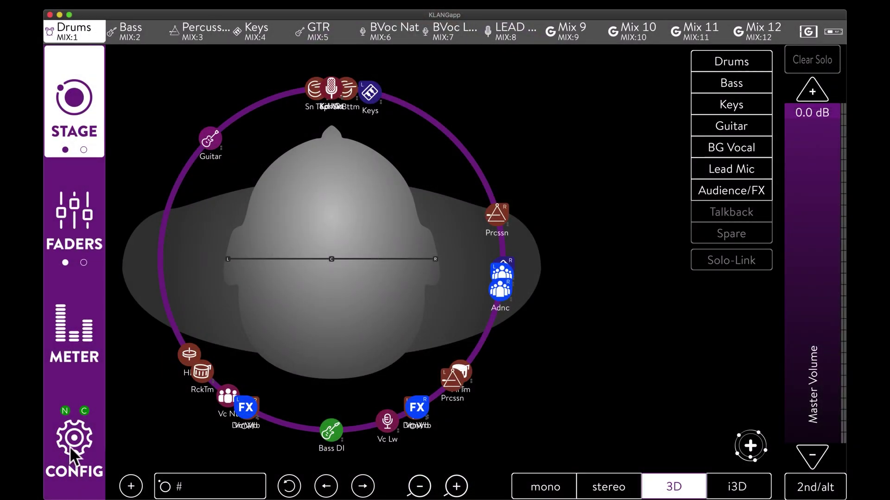
Step: Set quick stage positions for Kick In, Kick Out, Sn Top, Sn Bttm, HH, RackTom, FloorTom and OH
click(70, 446)
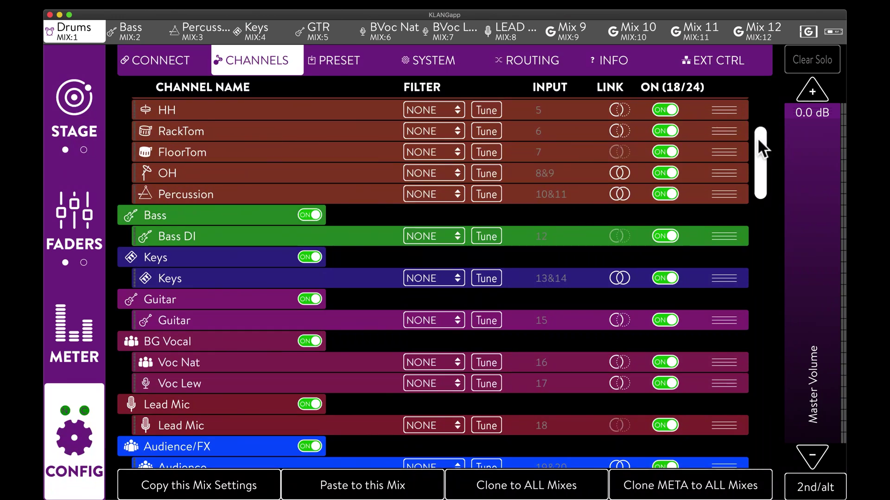
drag(758, 140, 766, 73)
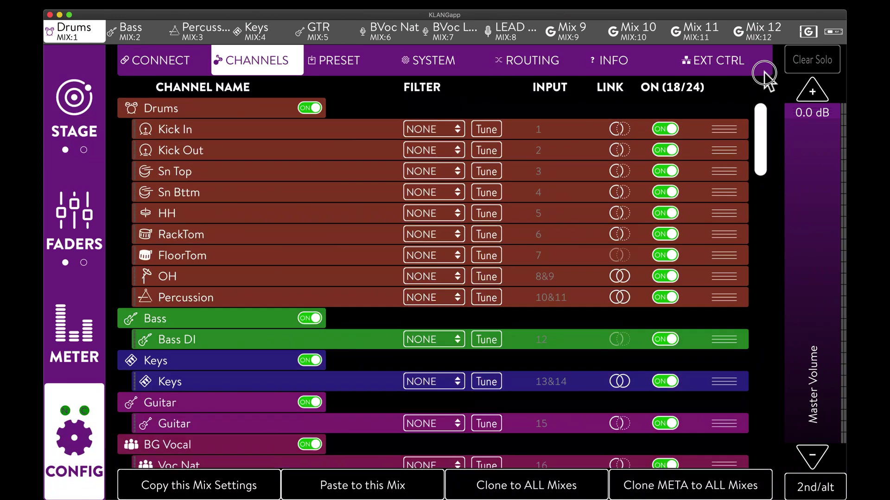
click(193, 130)
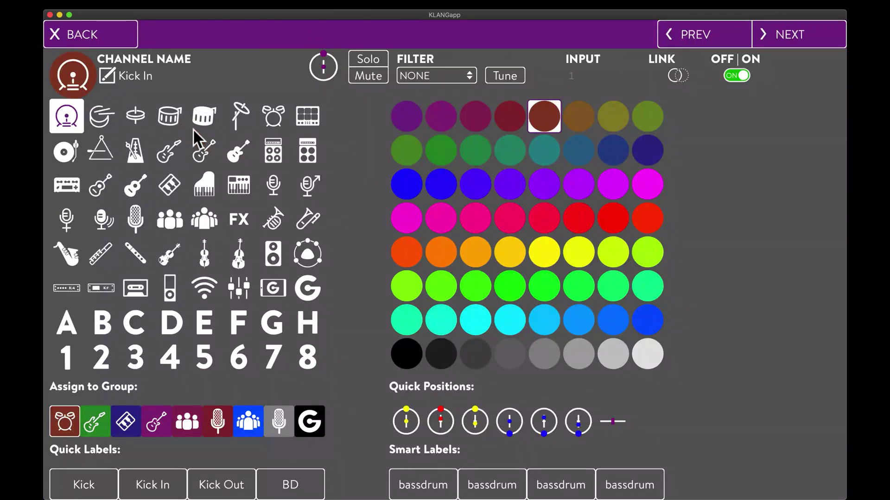
click(442, 423)
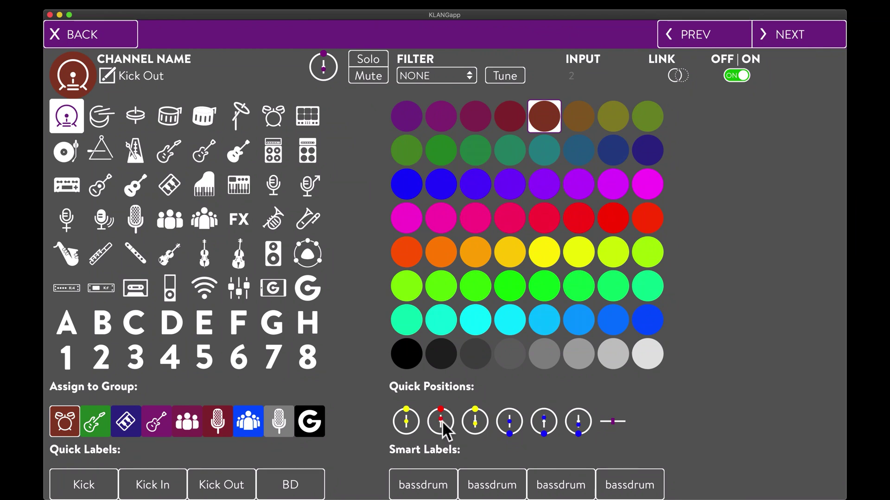
click(446, 424)
click(512, 424)
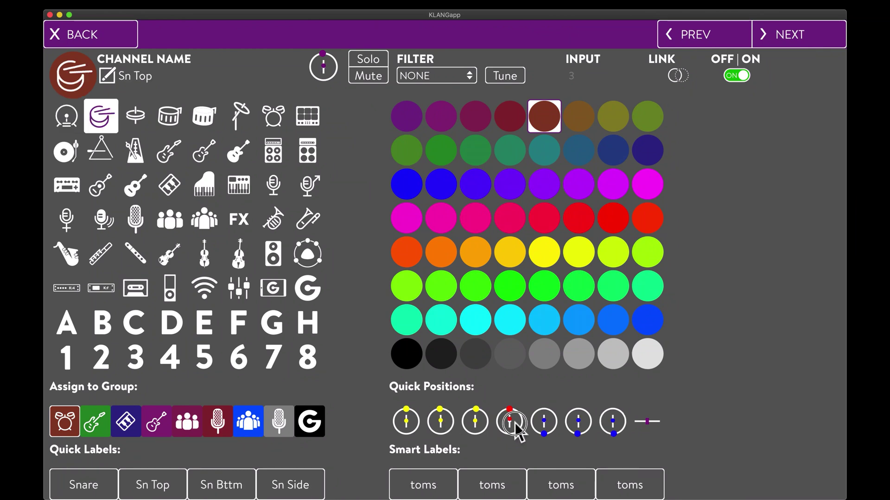
click(515, 426)
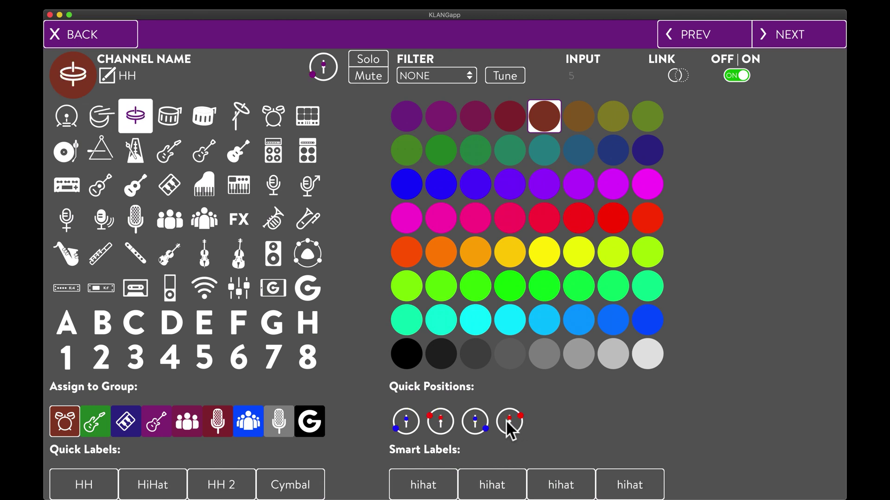
click(443, 423)
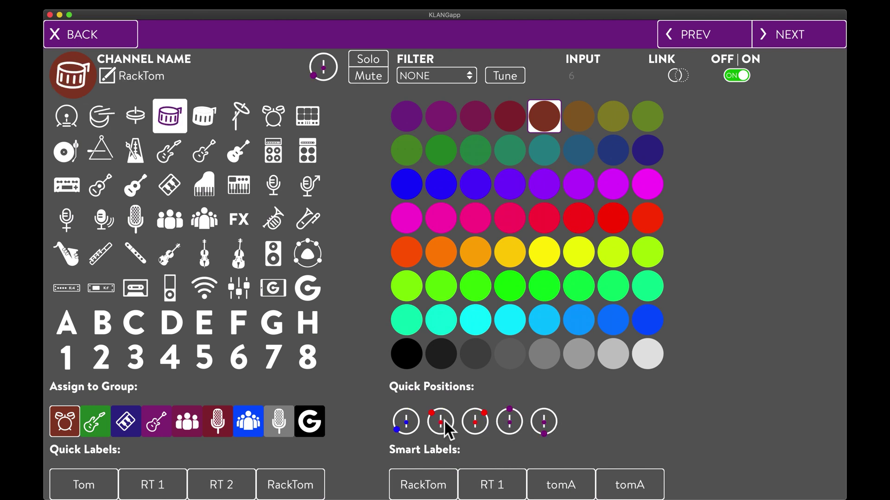
click(441, 421)
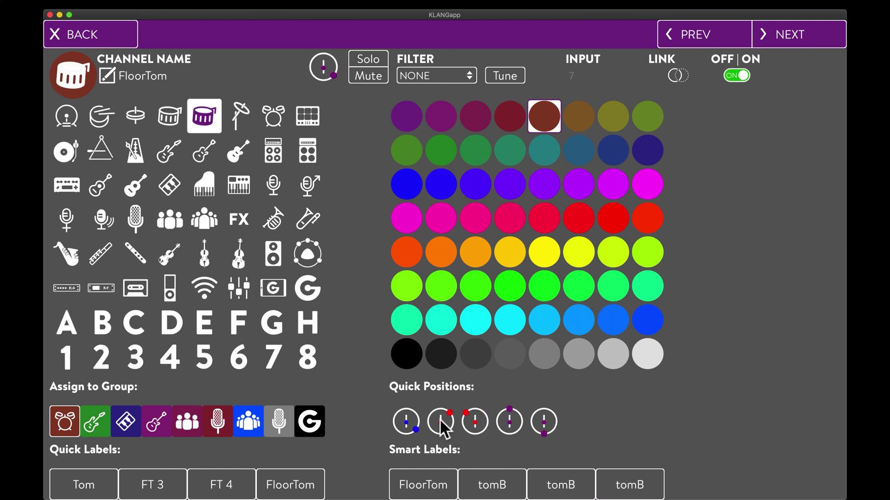
click(442, 420)
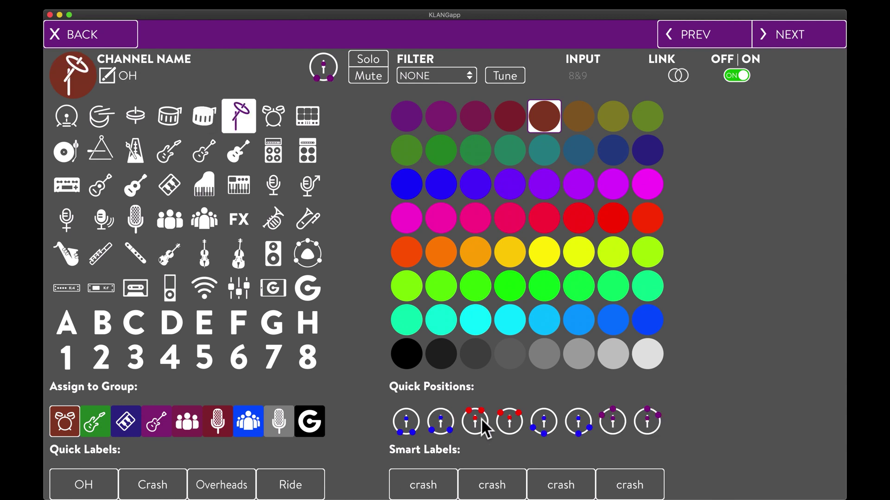
click(510, 421)
Step: Give the Percussion channel a quick focus position in the Percussion mix
click(99, 43)
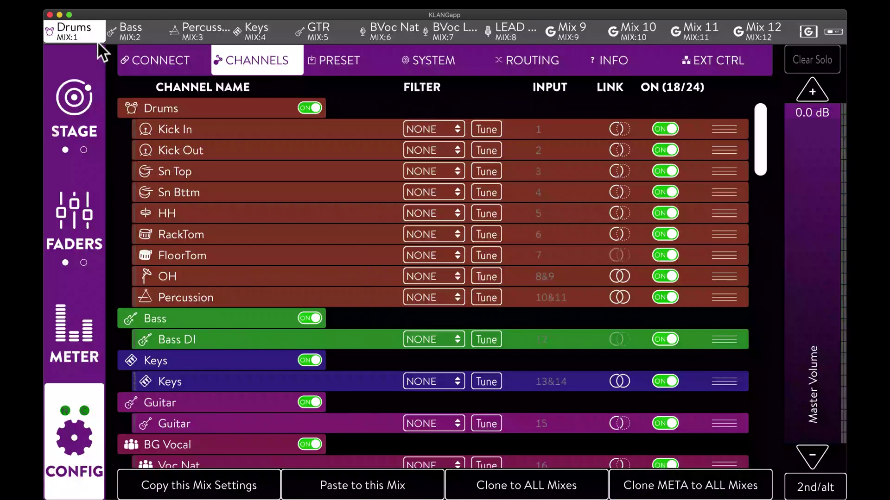
click(215, 34)
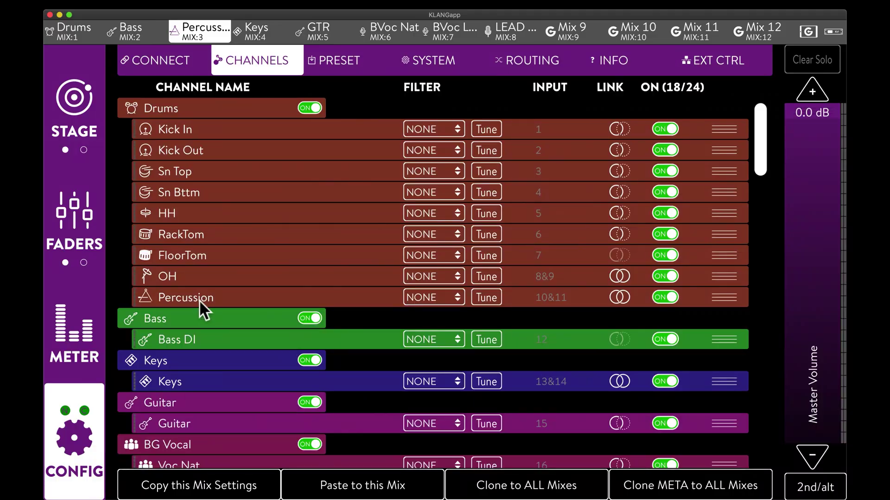
click(199, 298)
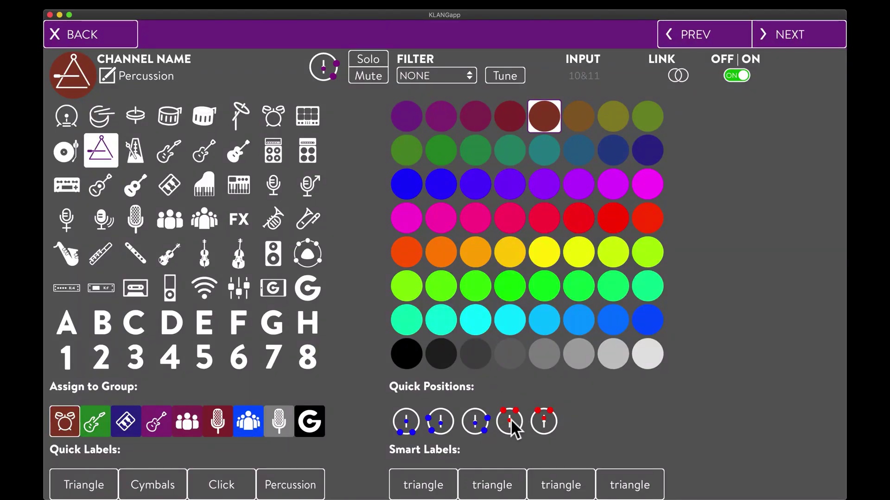
click(544, 421)
click(115, 35)
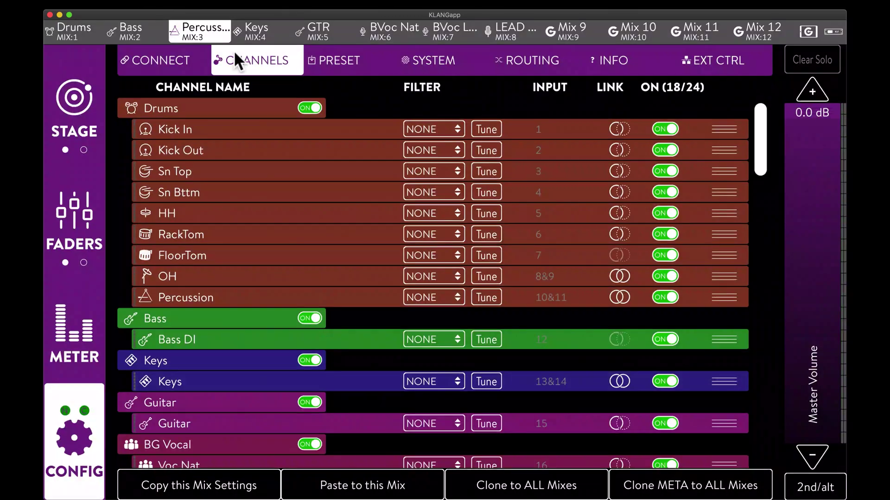
Step: Check the Keys channel, then give Guitar a quick focus position in the GTR mix
click(175, 381)
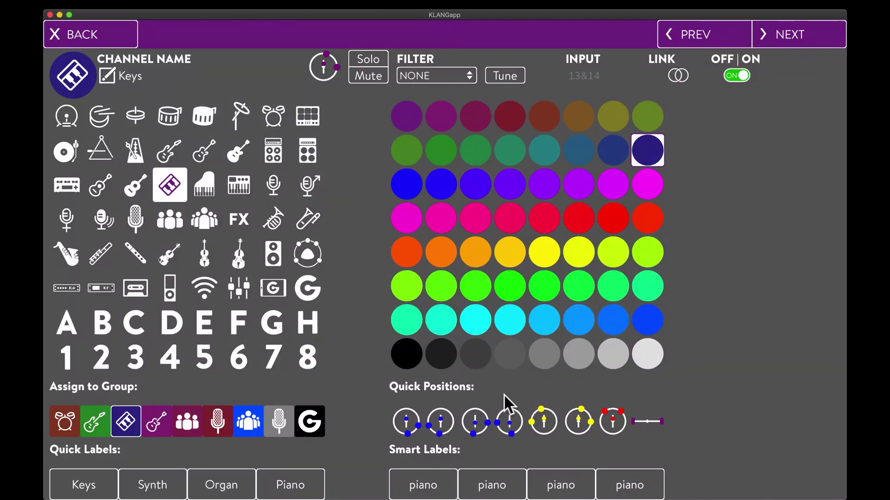
click(110, 40)
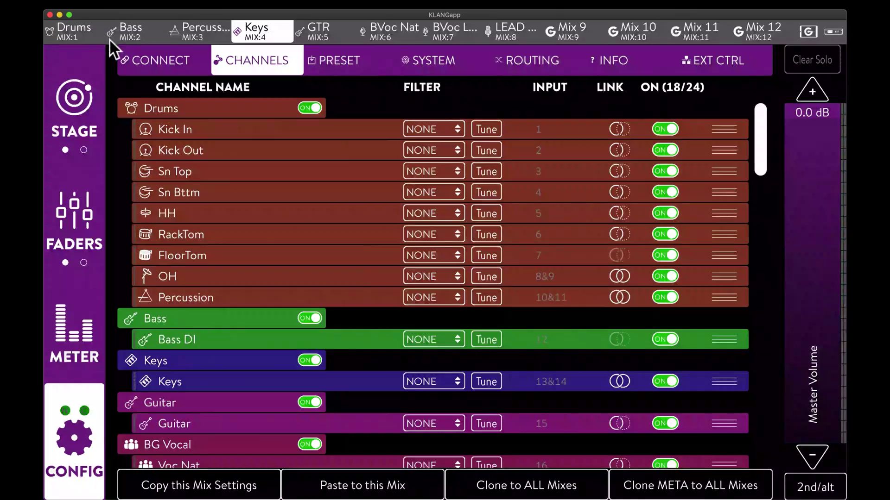
click(323, 29)
click(193, 424)
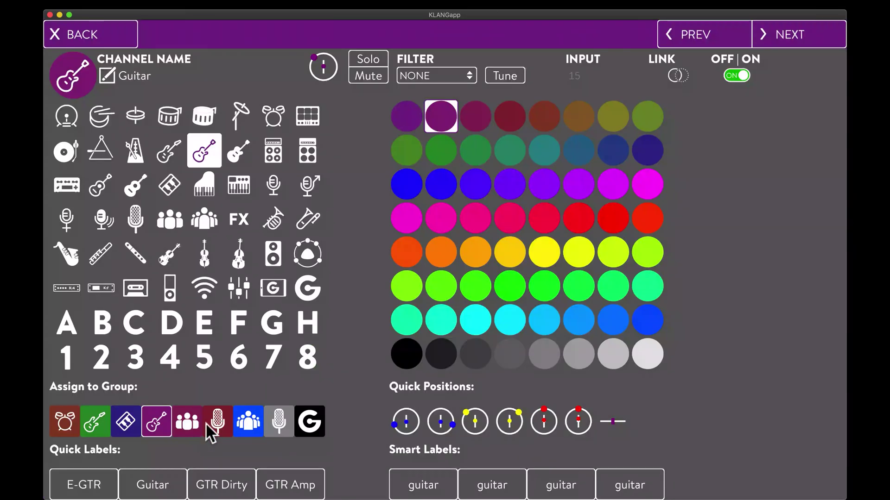
click(583, 418)
click(100, 37)
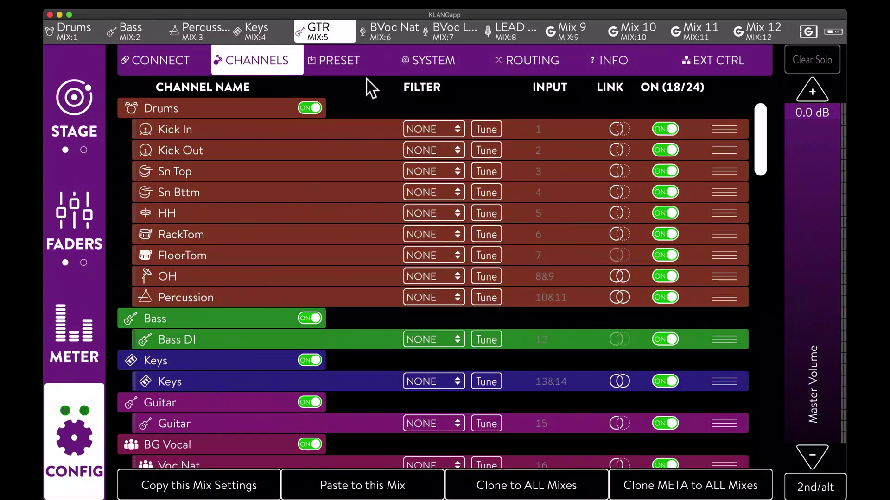
Step: Check the Voc Nat, Voc Lew and Lead Mic channel settings in the backing-vocal mixes
scroll(234, 218, down, 5)
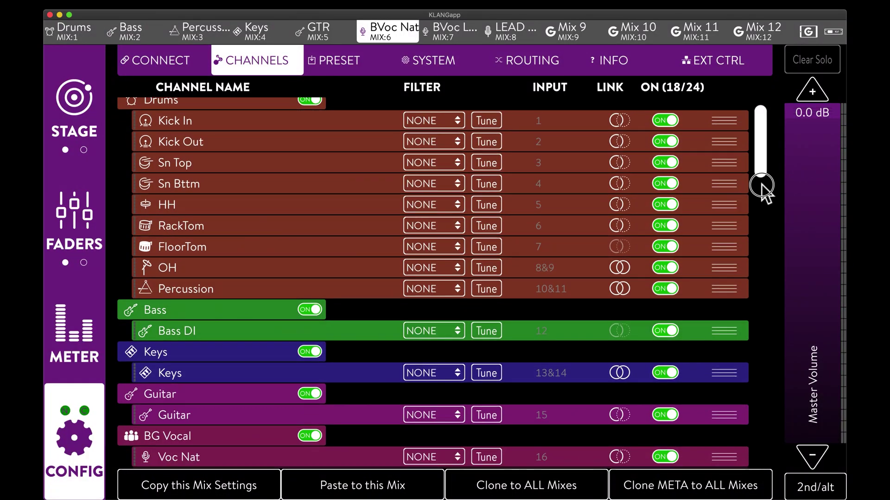
click(183, 260)
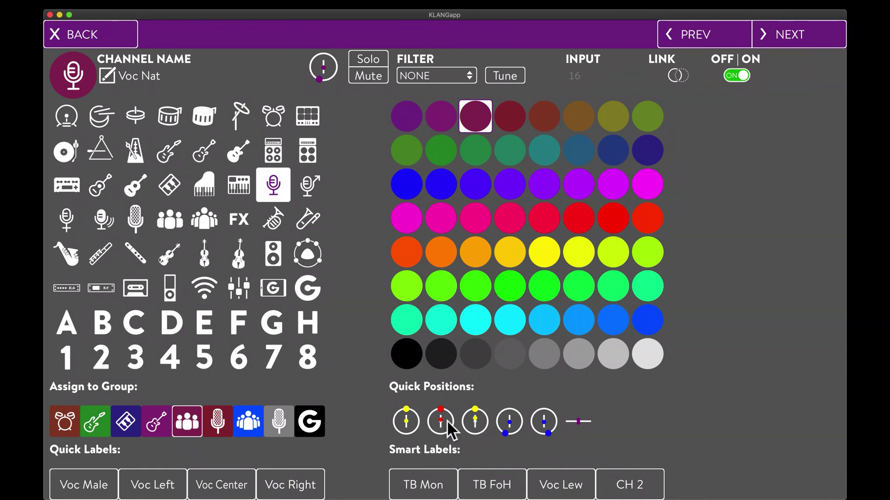
click(132, 38)
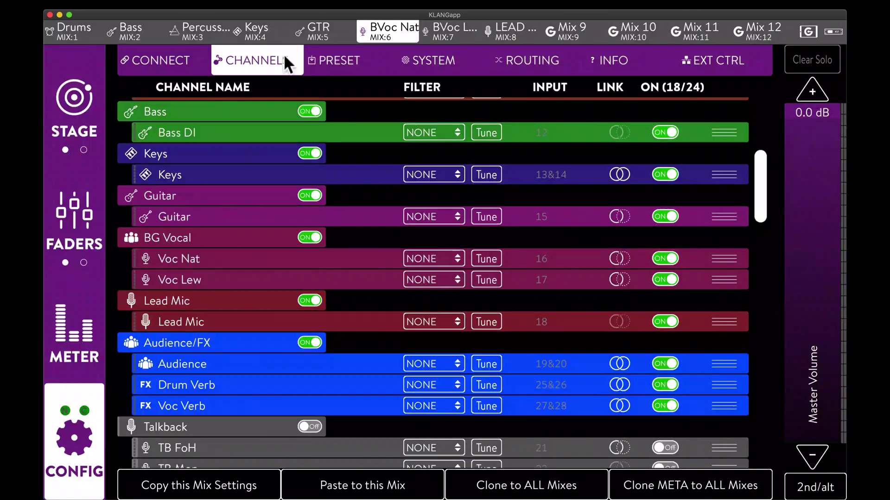
click(451, 34)
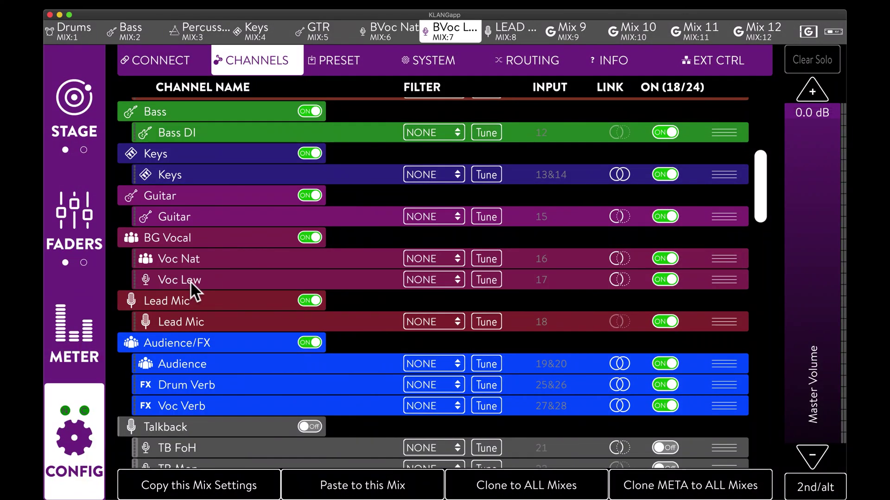
click(190, 281)
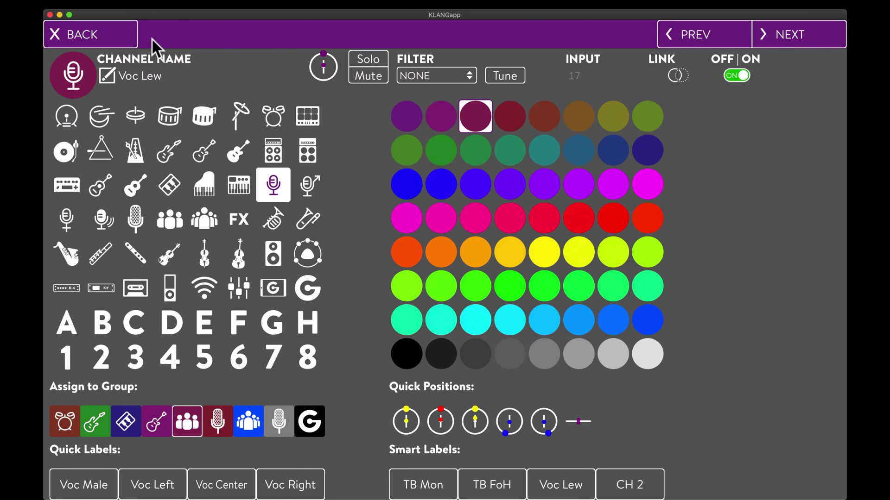
click(113, 36)
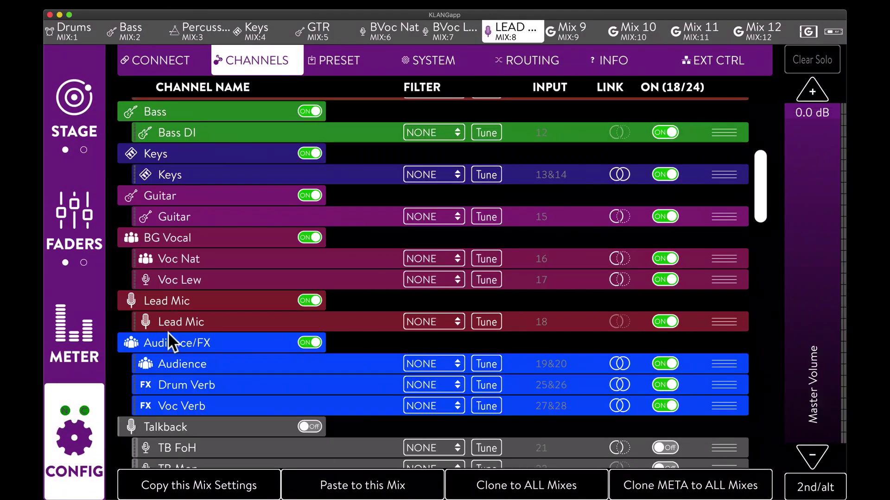
click(168, 328)
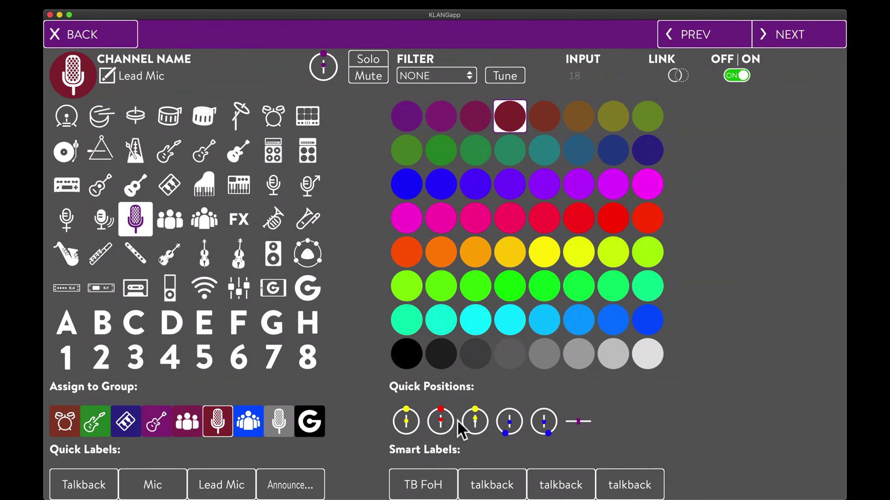
click(111, 33)
Step: Show the Drums mix on the stage grid, then review the Bass, Percussion, Keys, GTR and BVoc Nat positions
click(77, 32)
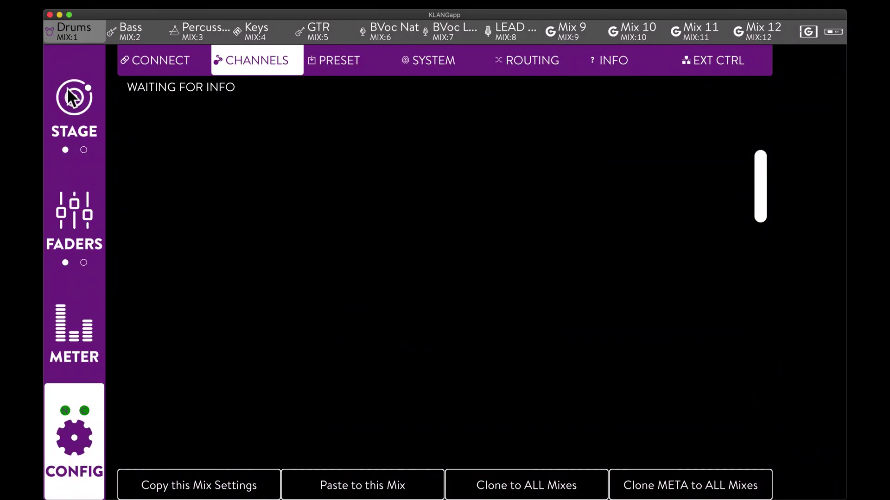
click(92, 91)
click(101, 83)
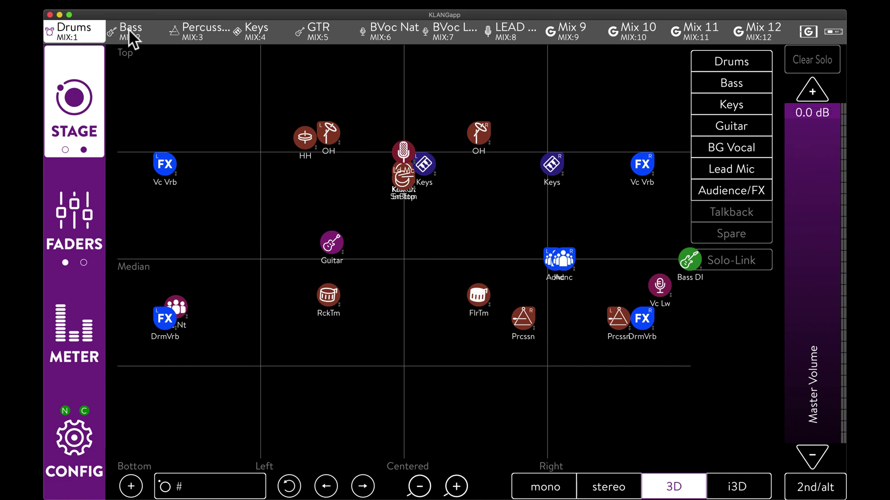
click(130, 31)
click(190, 30)
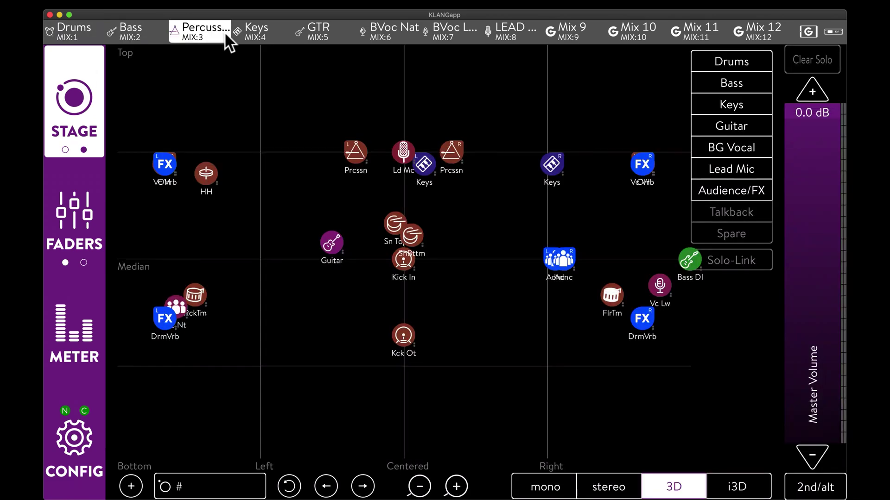
click(256, 33)
click(329, 31)
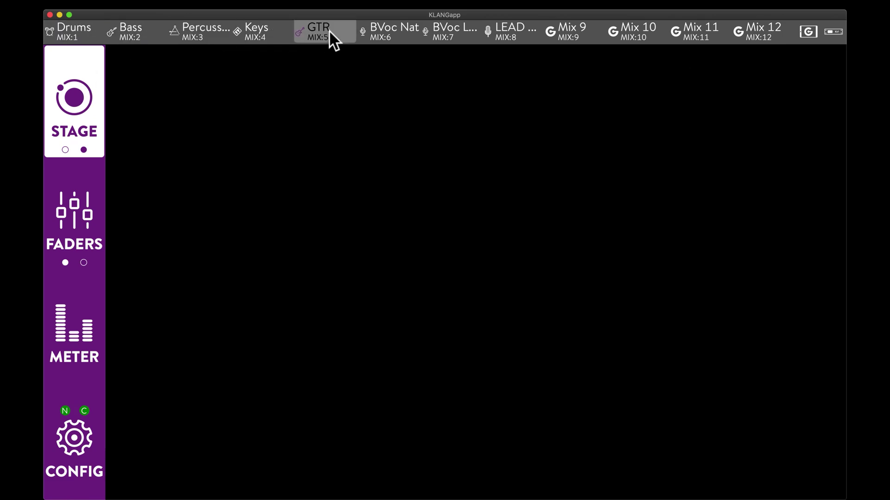
click(395, 31)
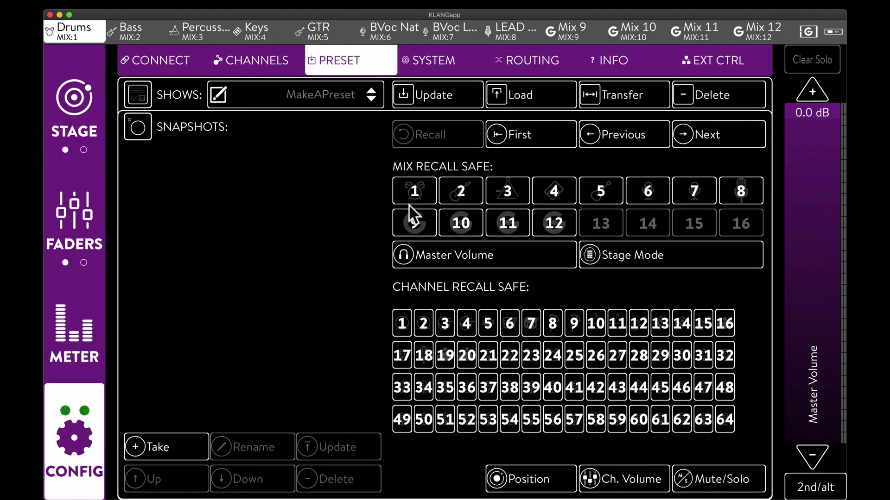
Step: Update the MakeAPreset show and transfer it to the remote and USB
click(432, 94)
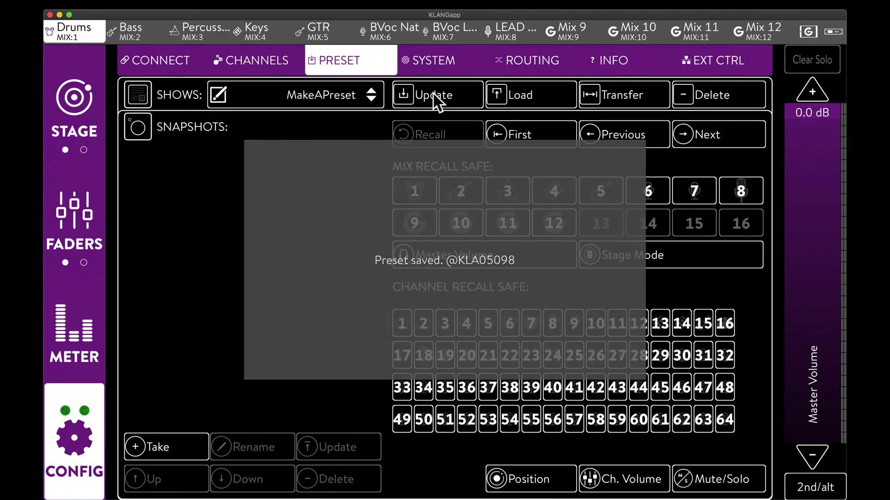
click(624, 96)
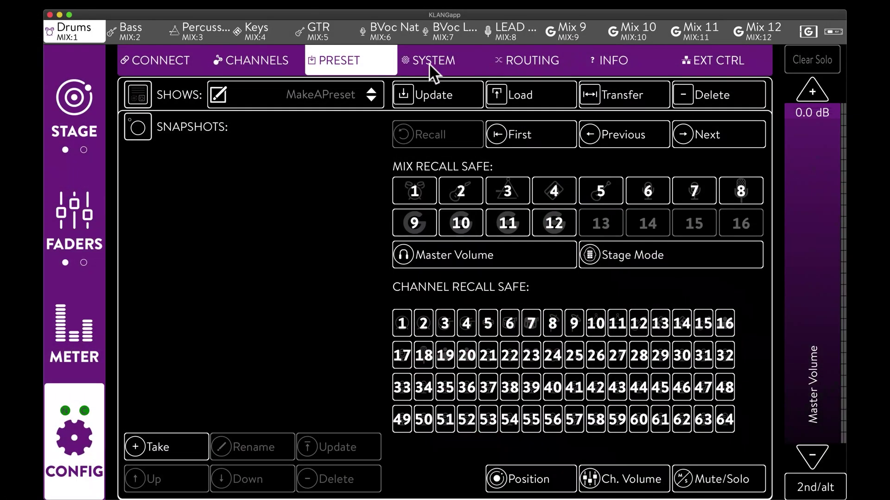
Step: Look through the System, I/O and Info pages, ending on the System settings
click(429, 63)
click(528, 64)
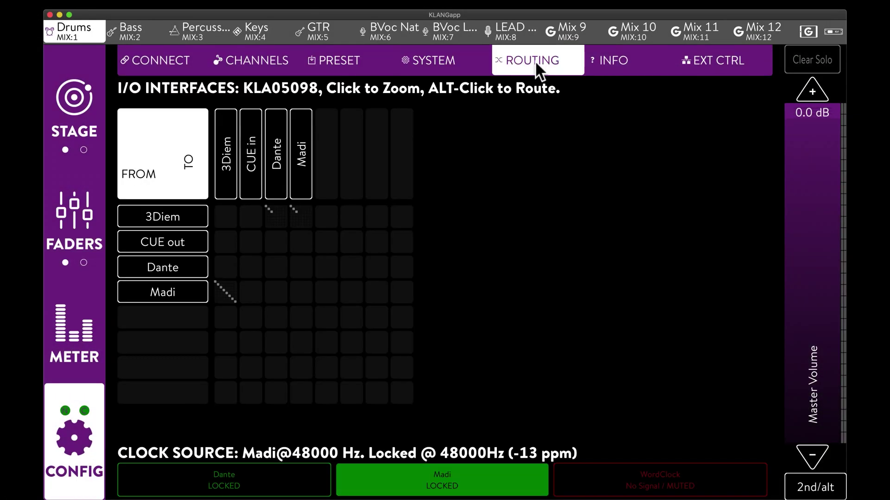
click(608, 65)
click(425, 63)
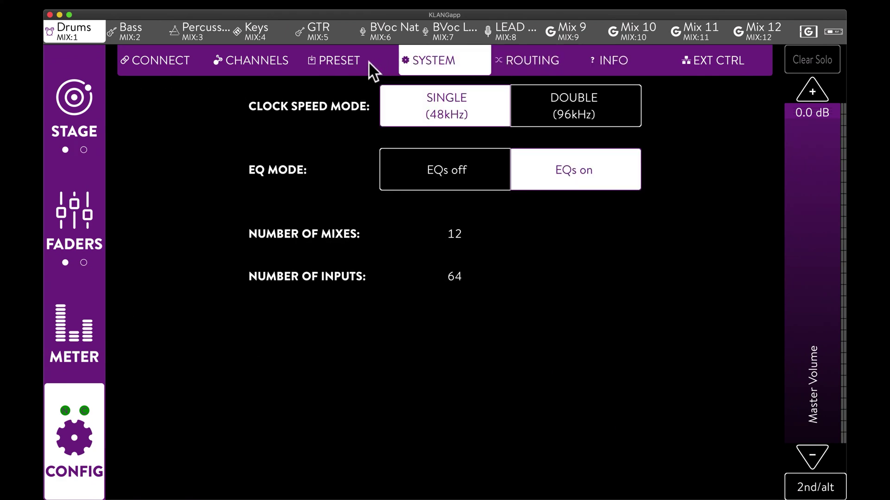
Step: Switch to Musician mode and check the Drums mix's stage view and both fader pages
click(76, 425)
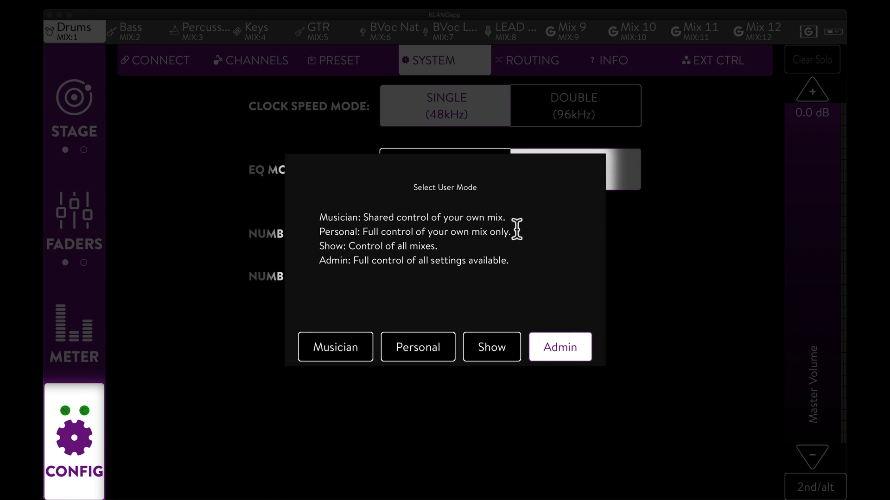
click(324, 347)
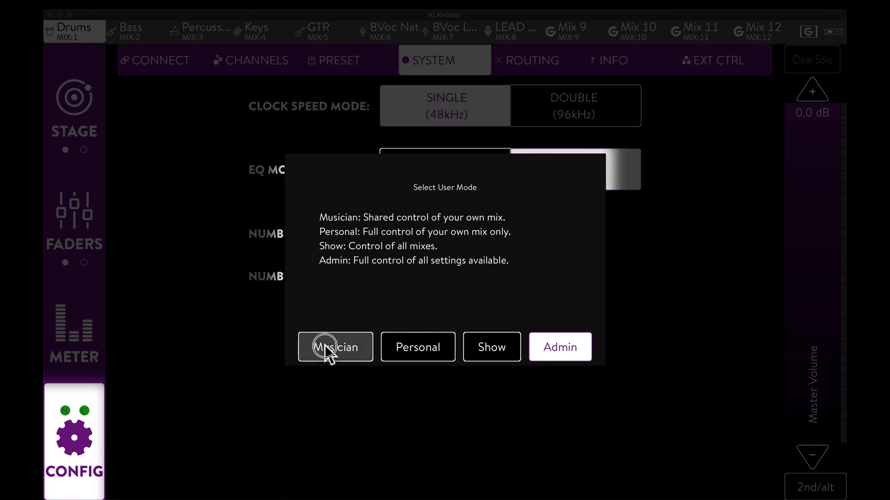
click(80, 126)
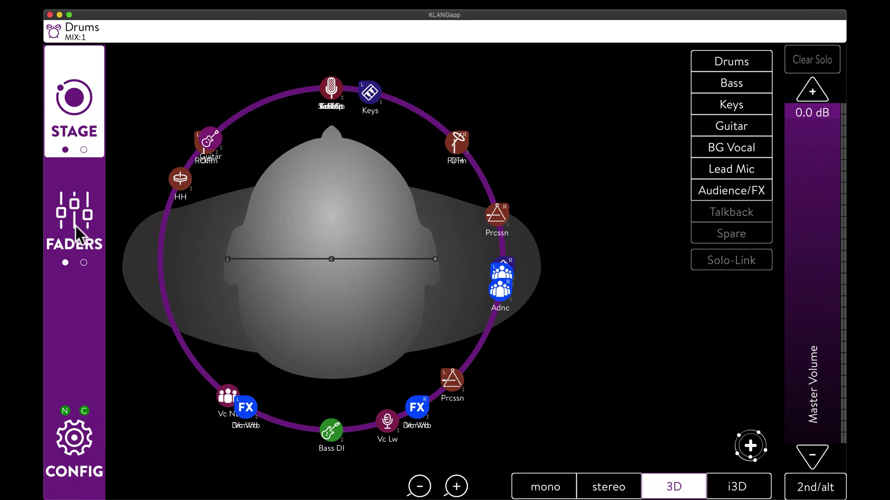
click(73, 226)
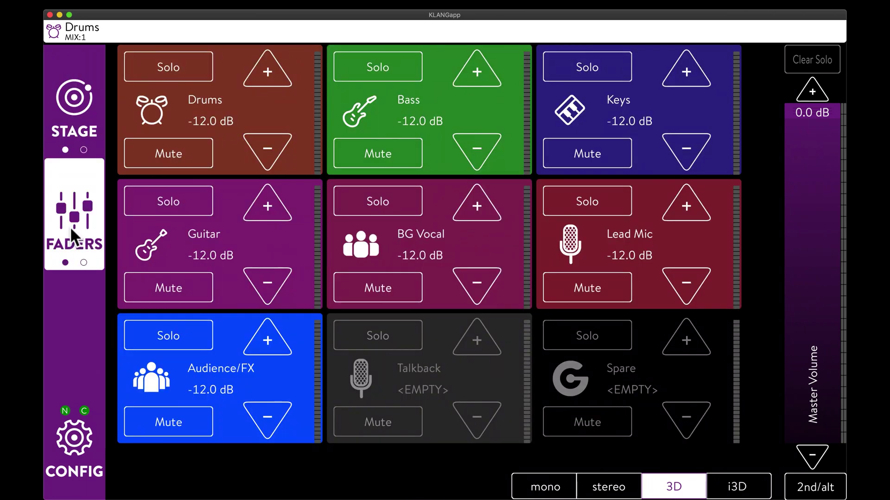
click(76, 177)
click(77, 108)
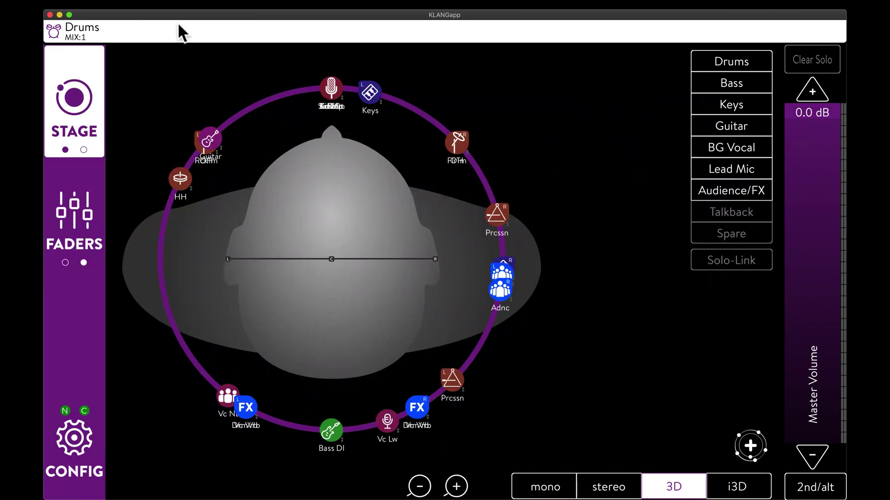
Step: Switch to Personal mode and check the fader pages and the 3D and 2D stage views
click(77, 439)
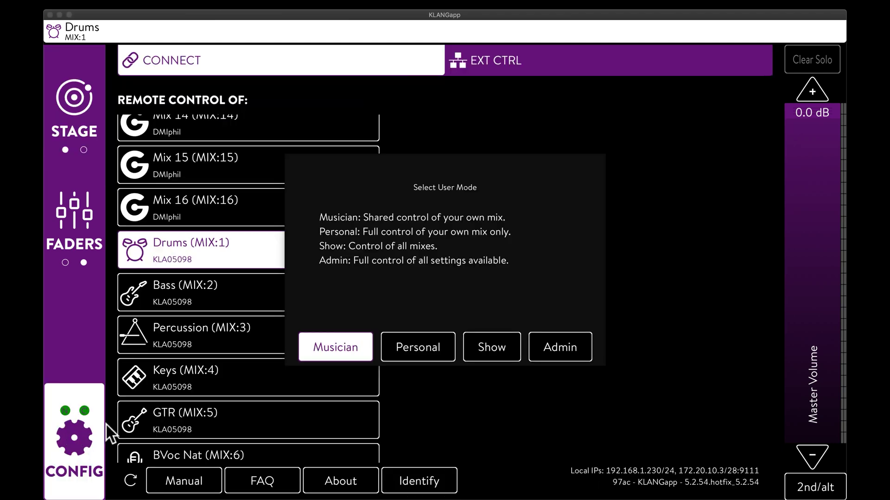
click(421, 345)
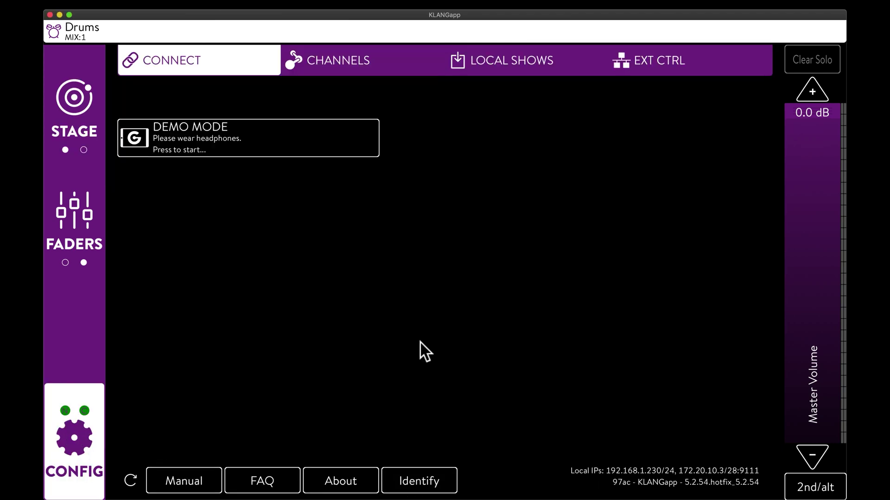
click(61, 218)
click(66, 224)
click(78, 102)
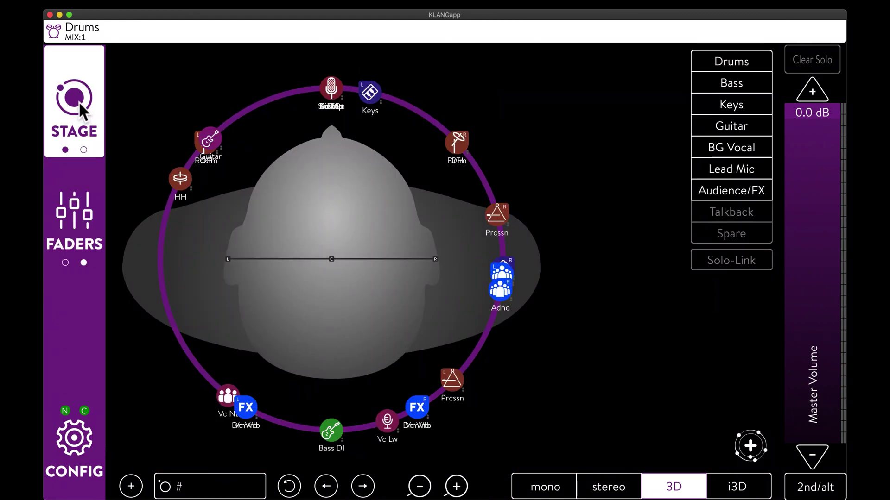
click(73, 99)
Step: Rename the Bass DI channel to 'Bad Guy'
click(74, 438)
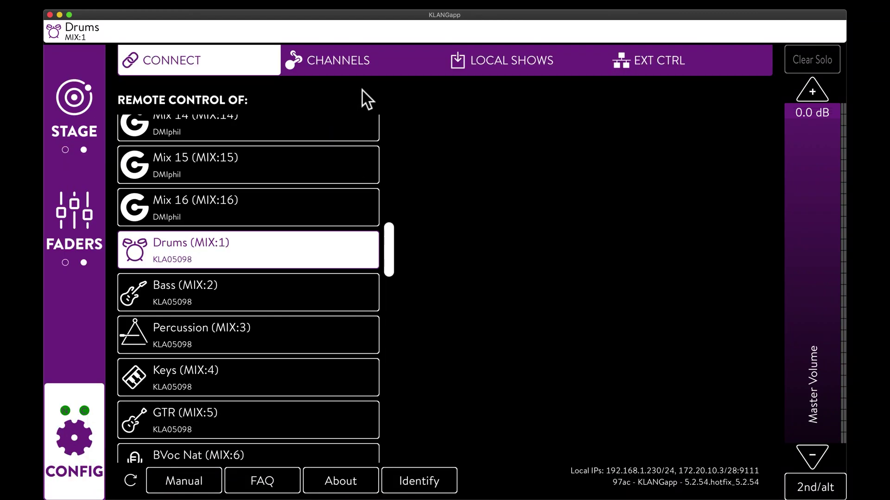
click(348, 60)
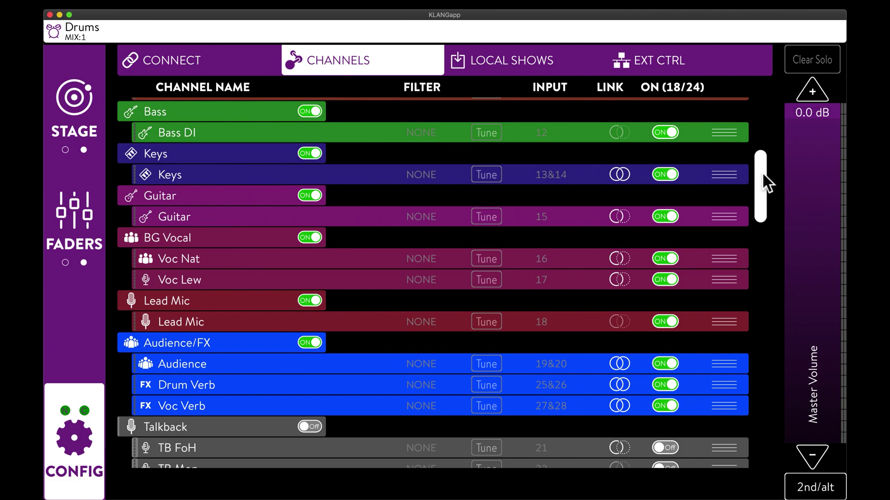
drag(762, 172, 761, 115)
click(190, 332)
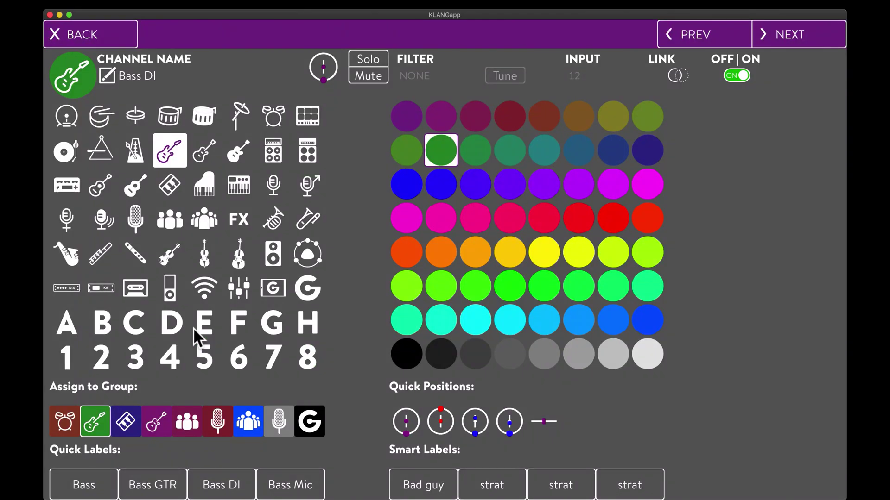
click(145, 75)
text(Bad Guy)
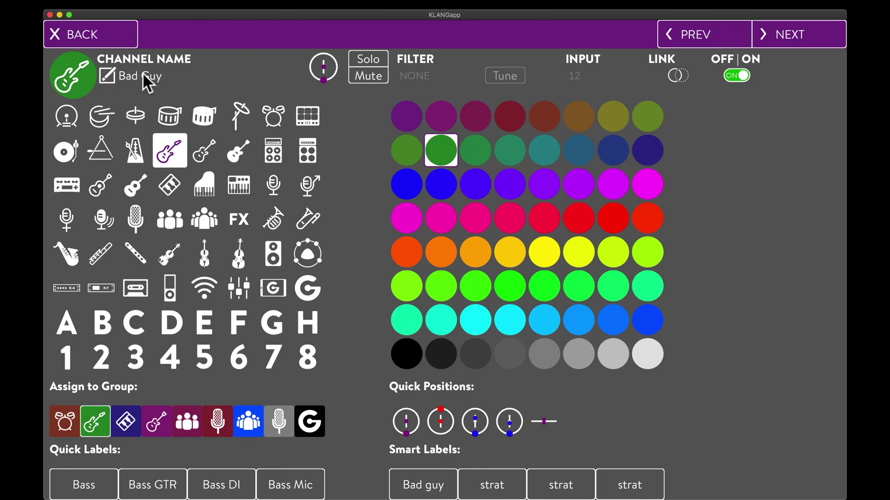
click(101, 33)
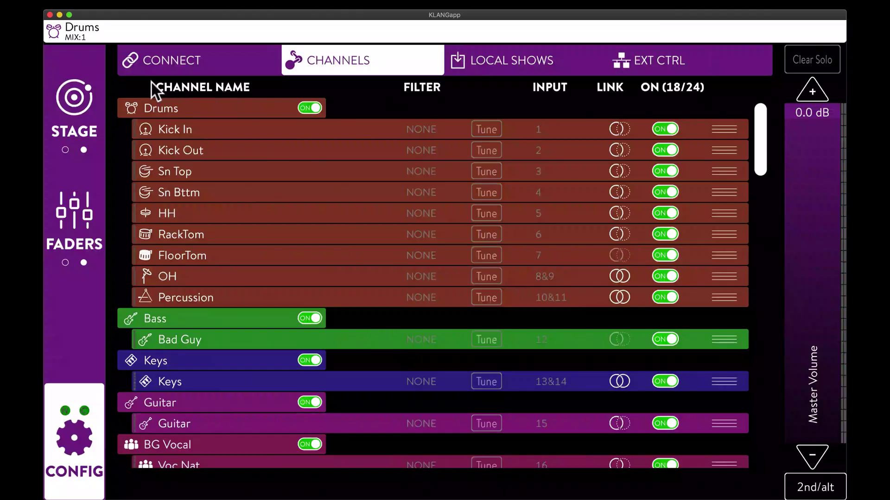
Step: Create and save the local show 'DrumsPersonalMix', then take its first snapshot, Snap 1
click(491, 53)
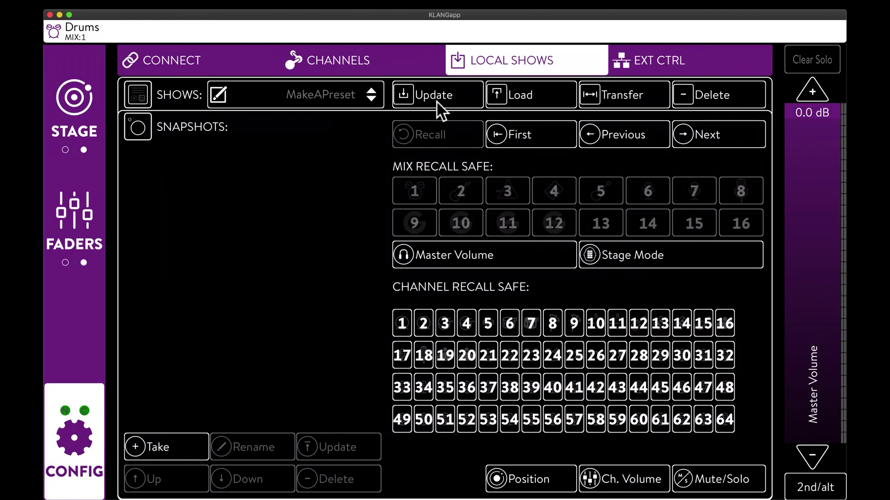
click(355, 94)
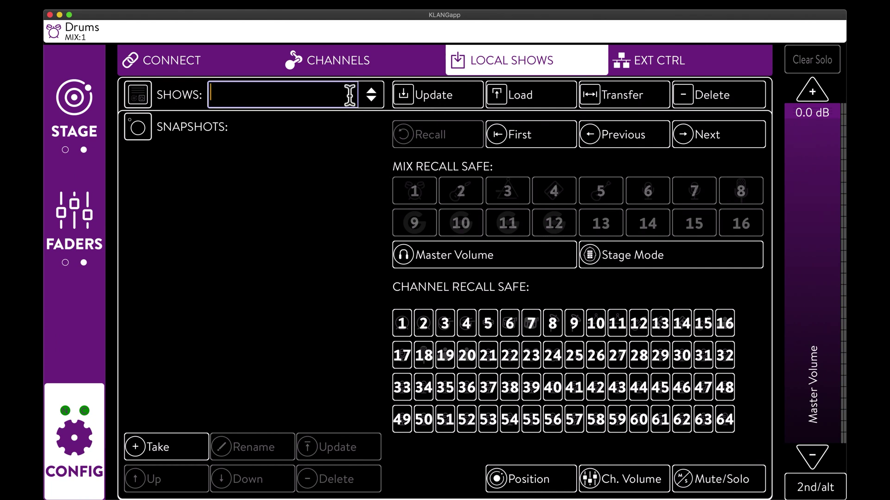
text(DrumsPerson)
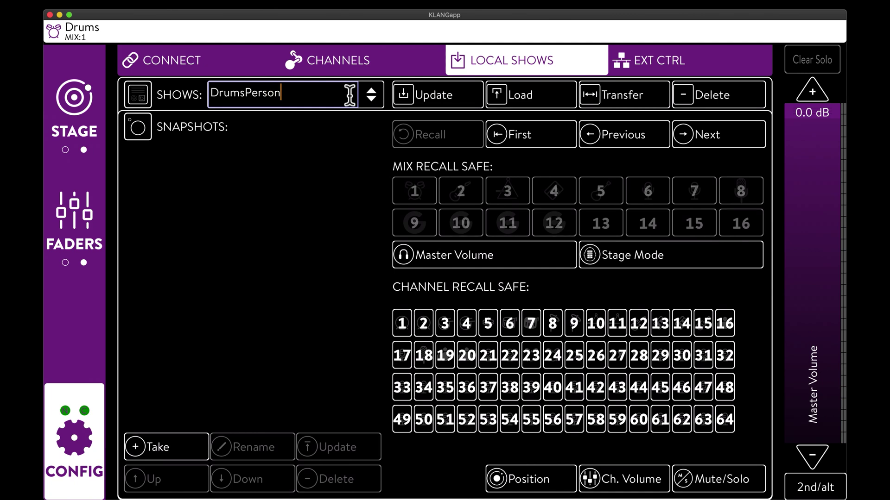
text(alMix)
key(Return)
click(434, 93)
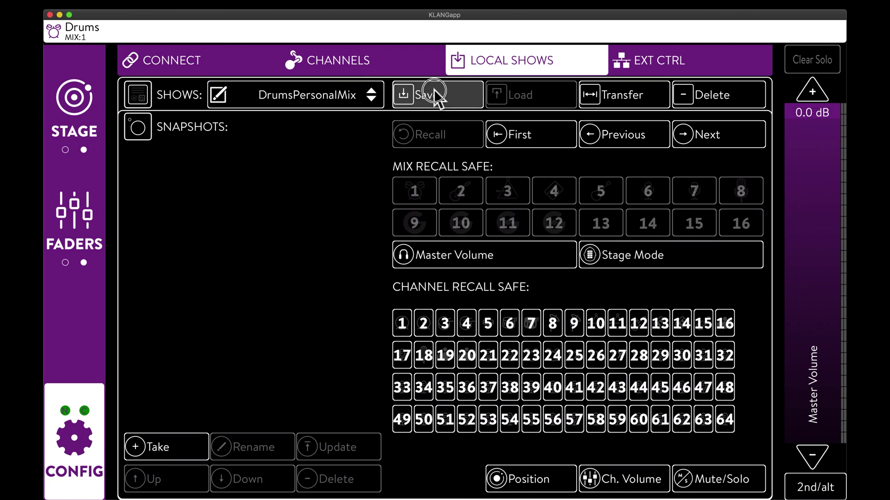
click(168, 448)
Step: Rename snapshot Snap 1 to 'Set 1'
click(184, 163)
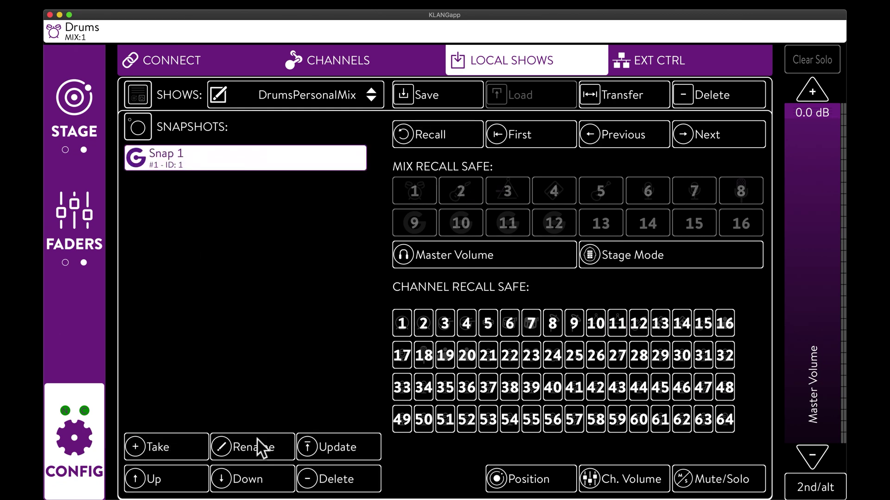
click(257, 448)
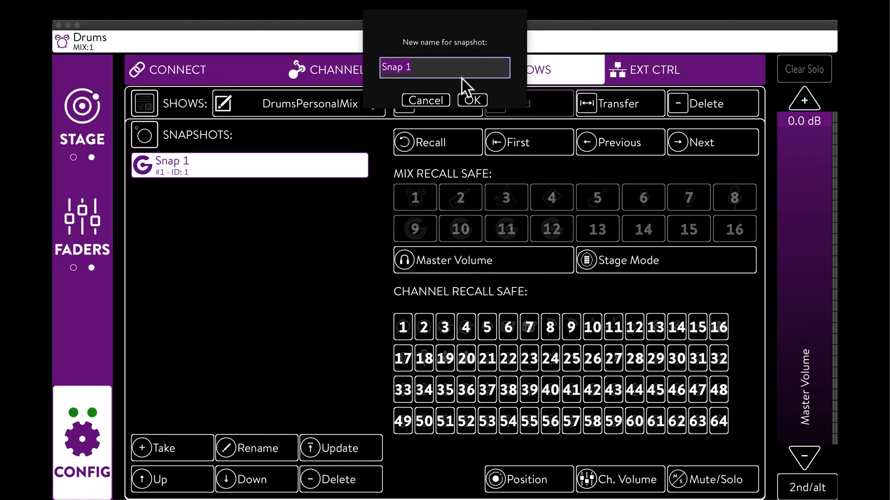
text(Set 1)
click(472, 100)
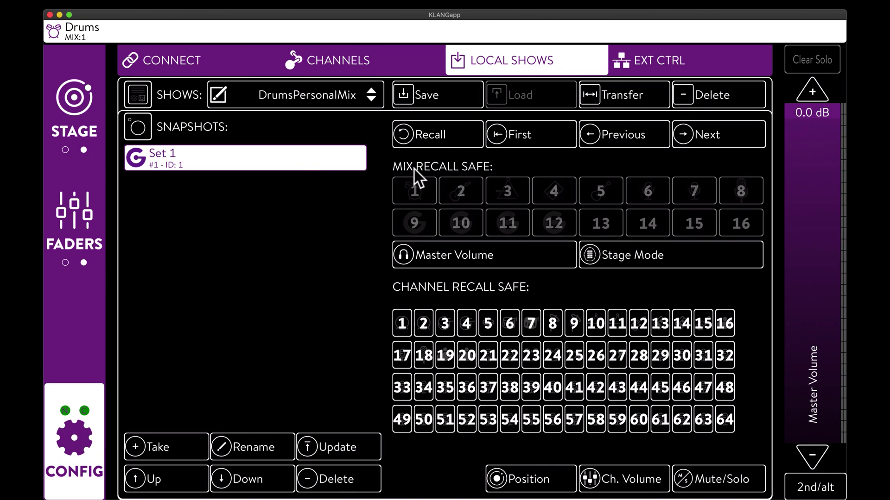
Step: Take a second snapshot and name it 'Set 2'
click(154, 453)
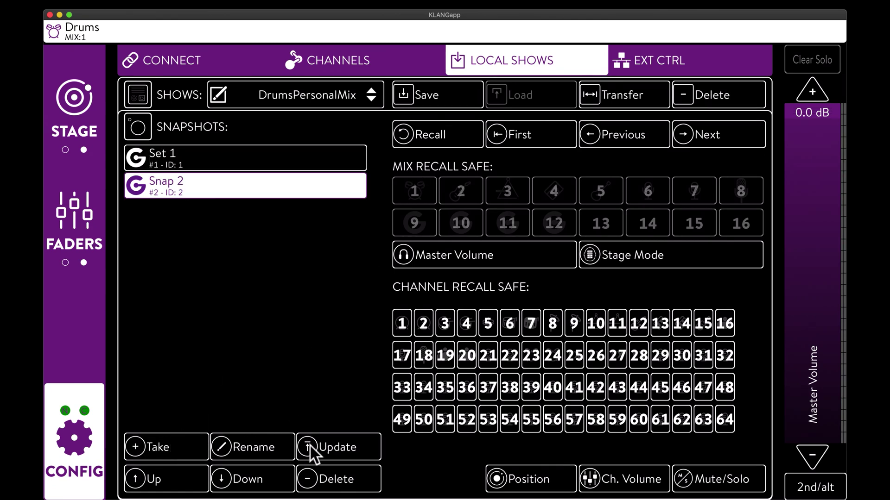
click(260, 450)
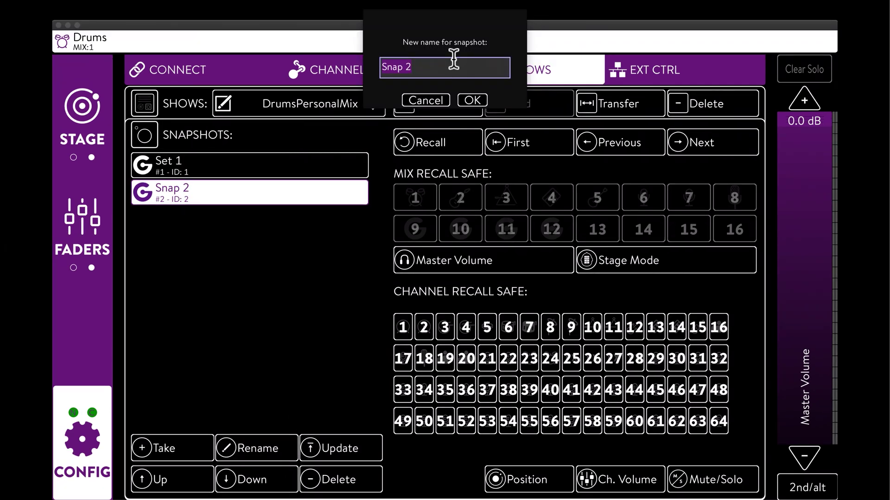
text(Set)
click(472, 100)
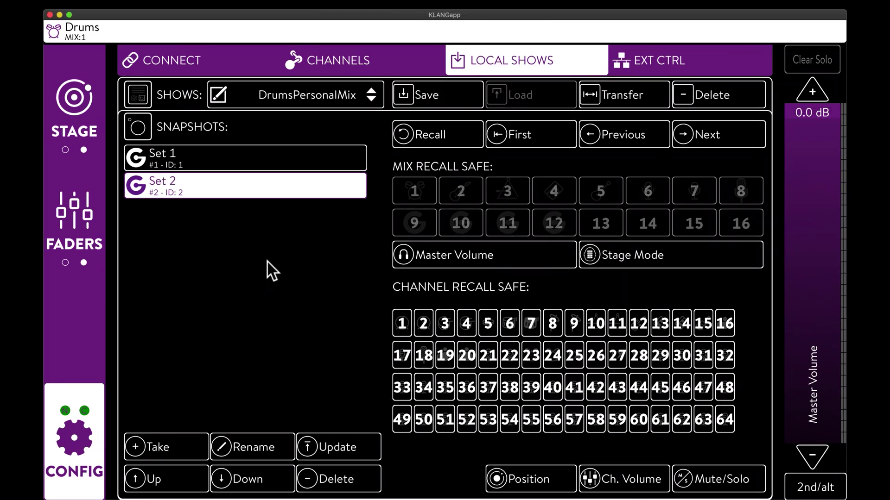
Step: Step between Set 1 and Set 2 using Previous/Next and the stage snapshot arrows
click(634, 137)
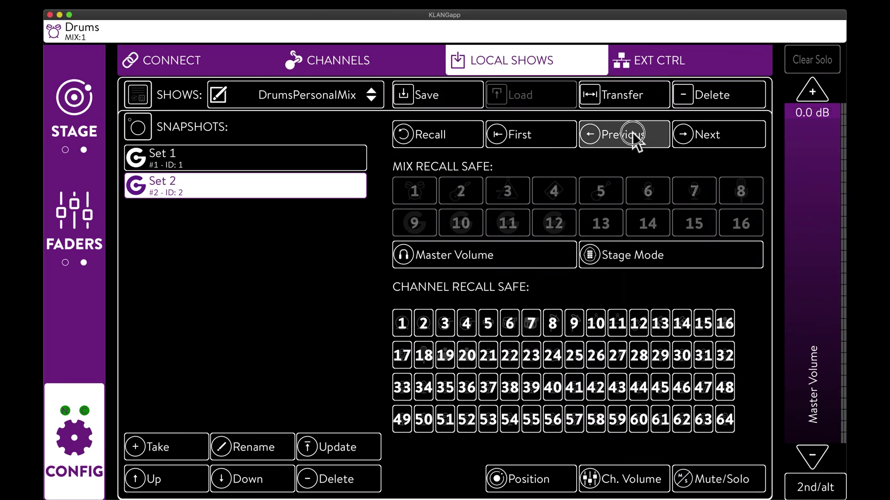
click(714, 134)
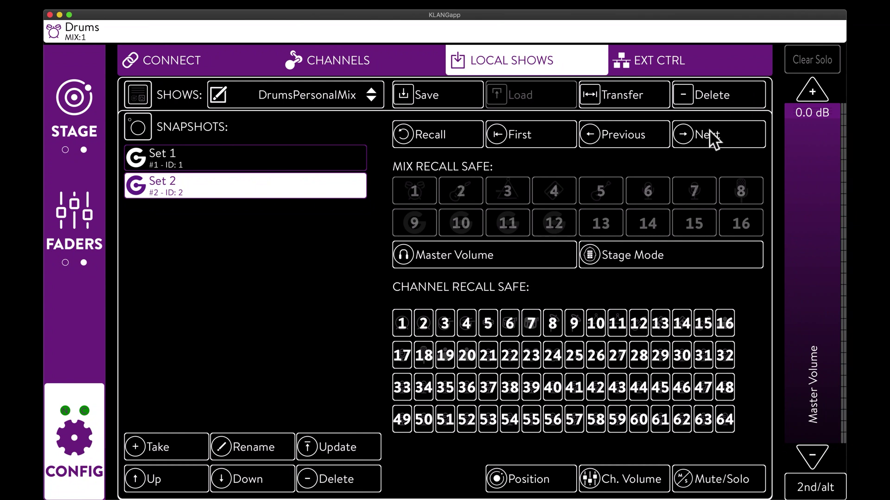
click(78, 119)
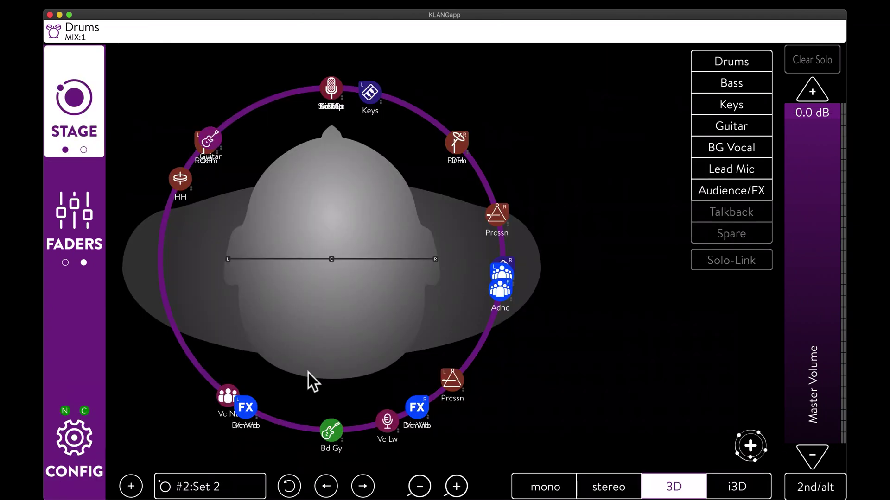
click(334, 486)
click(366, 487)
click(75, 438)
Step: Update the saved show, then set the console link mode to Setup
click(436, 95)
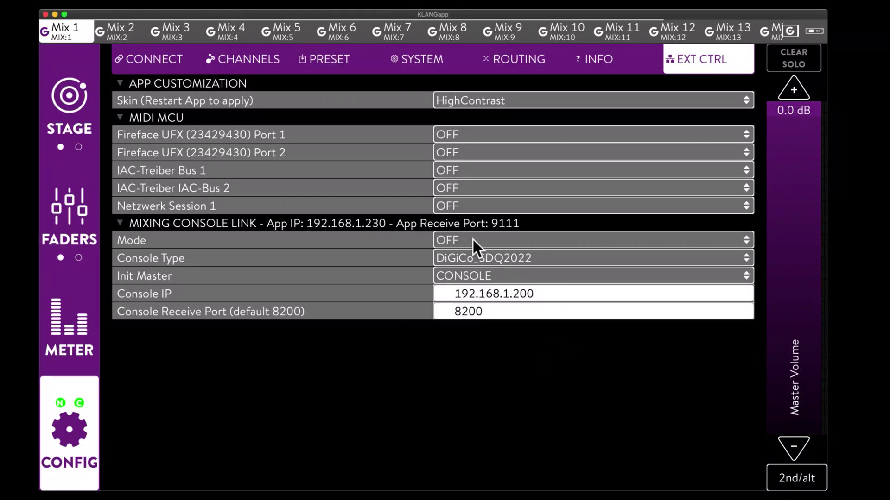
click(474, 239)
click(477, 268)
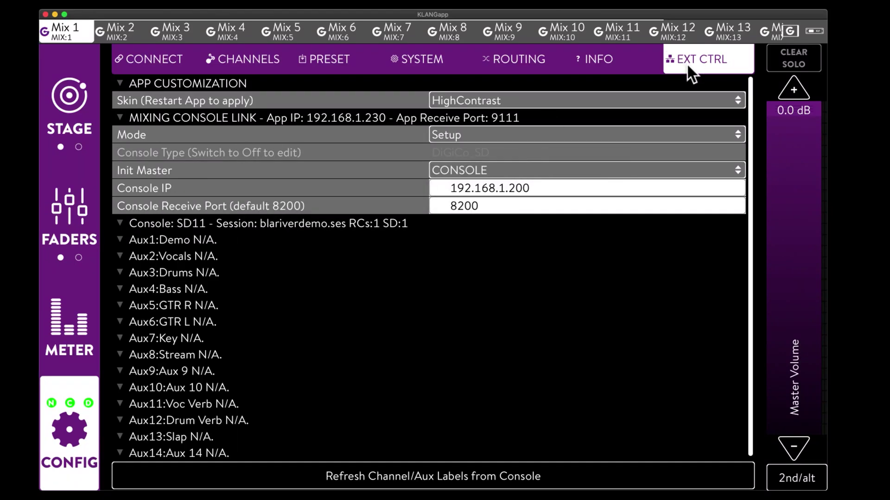
Step: Assign Remote Aux (1) Demo to this mix and ripple the console auxes across all mixes
click(145, 57)
click(711, 192)
click(716, 242)
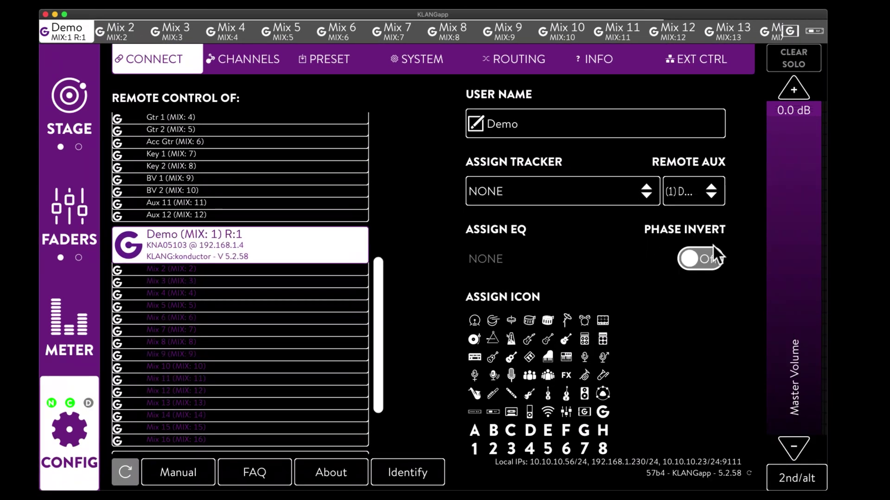
click(704, 187)
click(721, 158)
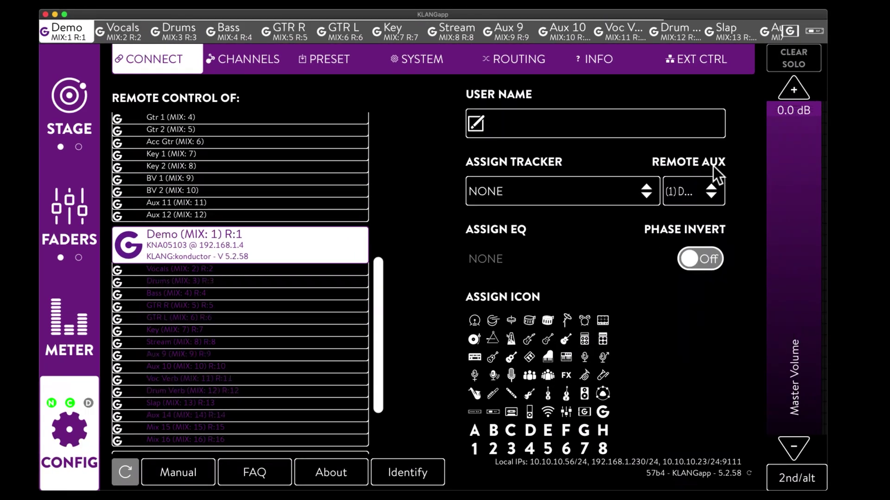
Step: Switch to the Channels page for the Demo mix
click(246, 59)
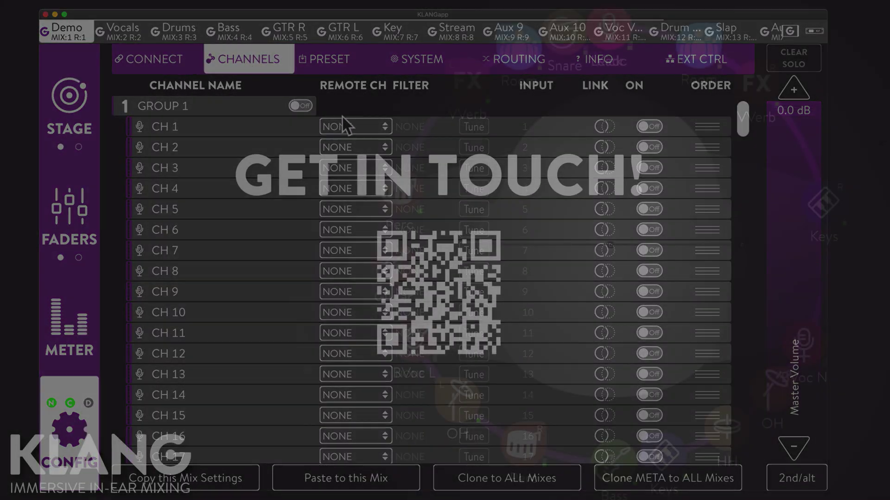